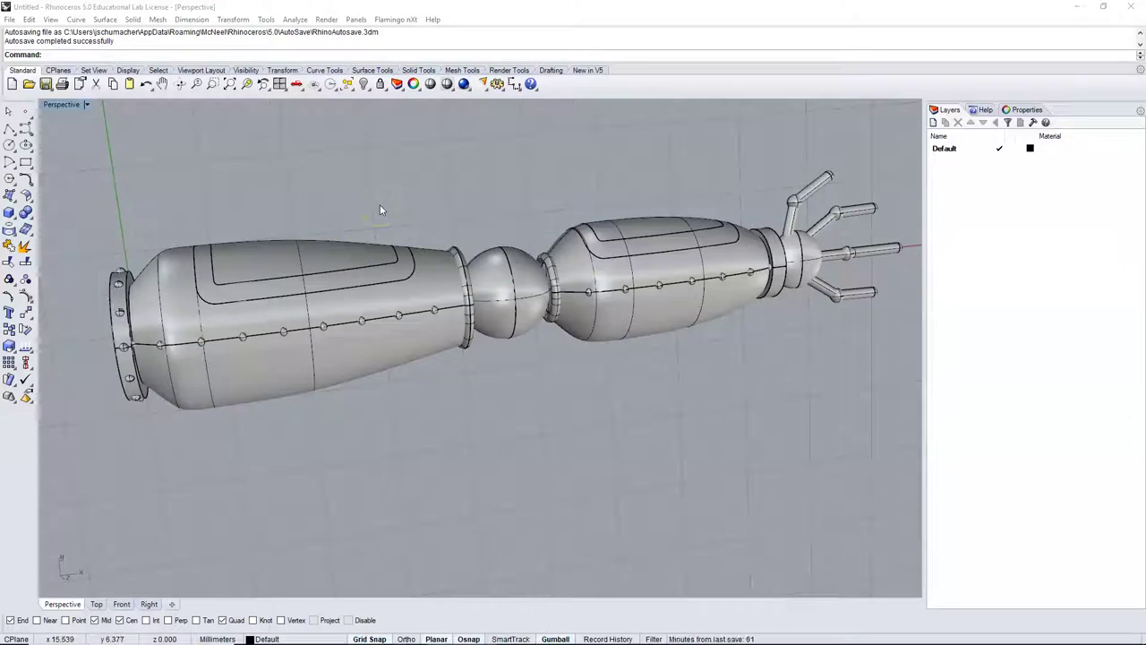
{"action": "left_click", "coordinate": [483, 378]}
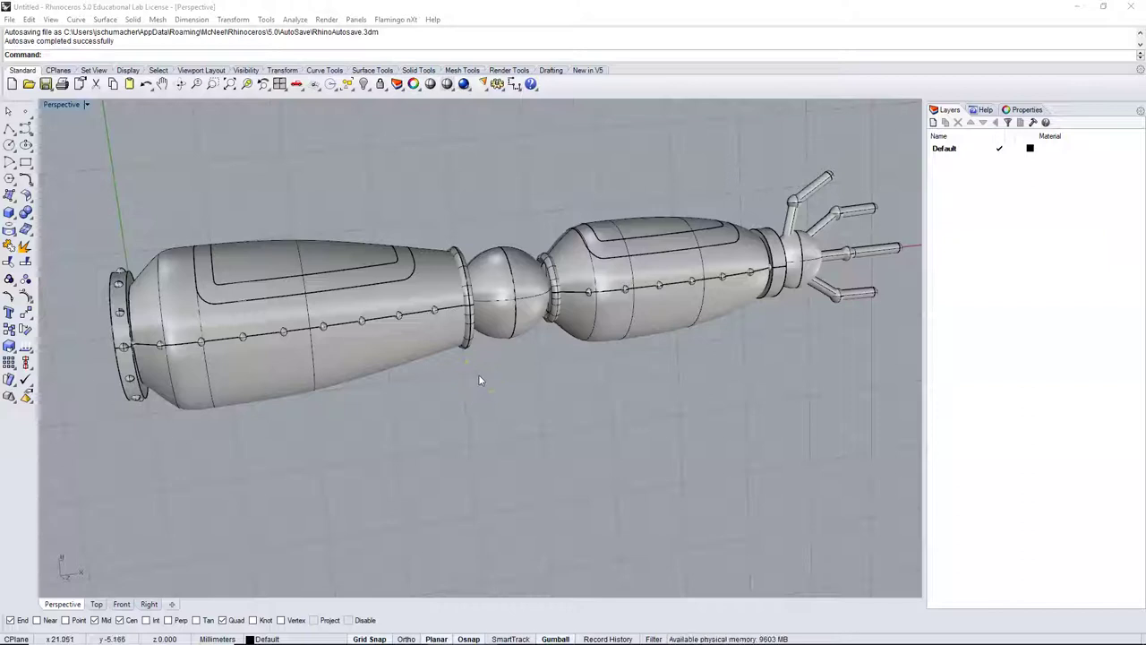
{"action": "left_click", "coordinate": [477, 385]}
{"action": "right_click_drag", "start_coordinate": [481, 413], "coordinate": [481, 413]}
{"action": "scroll", "coordinate": [480, 412], "scroll_direction": "down", "scroll_amount": 3}
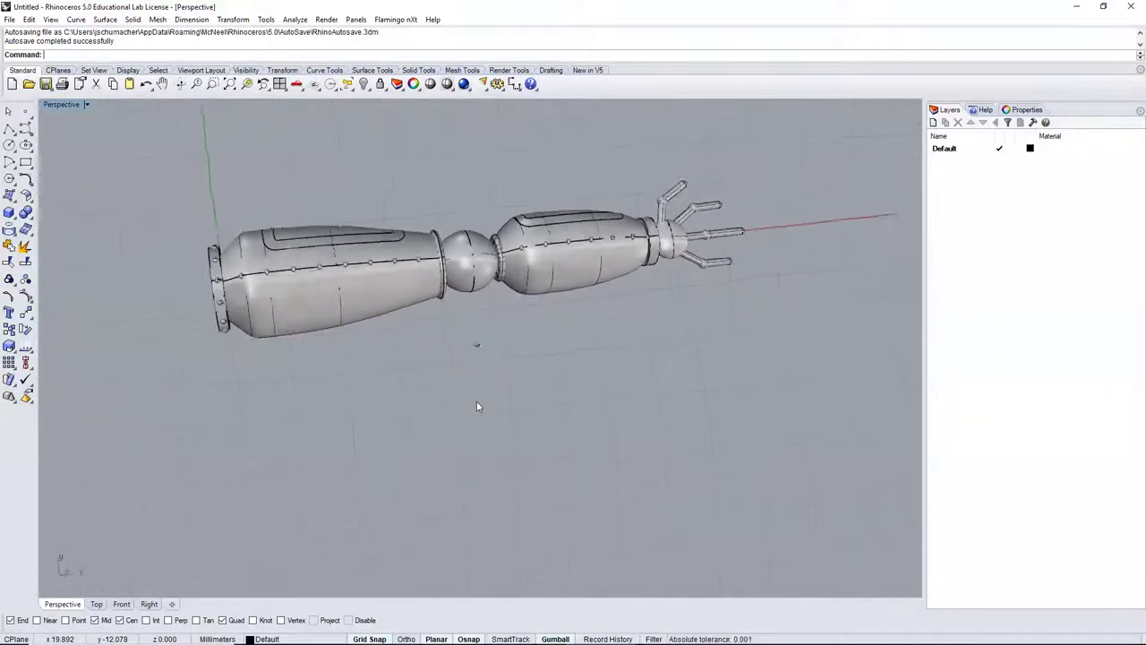
{"action": "left_click", "coordinate": [479, 394]}
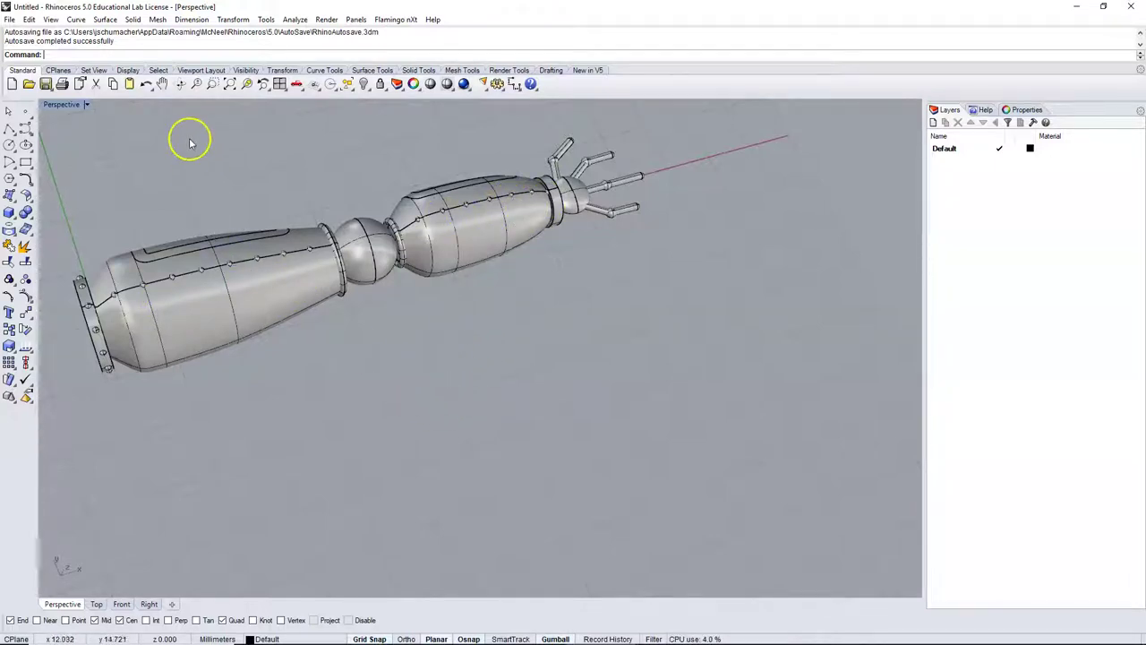
{"action": "left_click", "coordinate": [77, 21]}
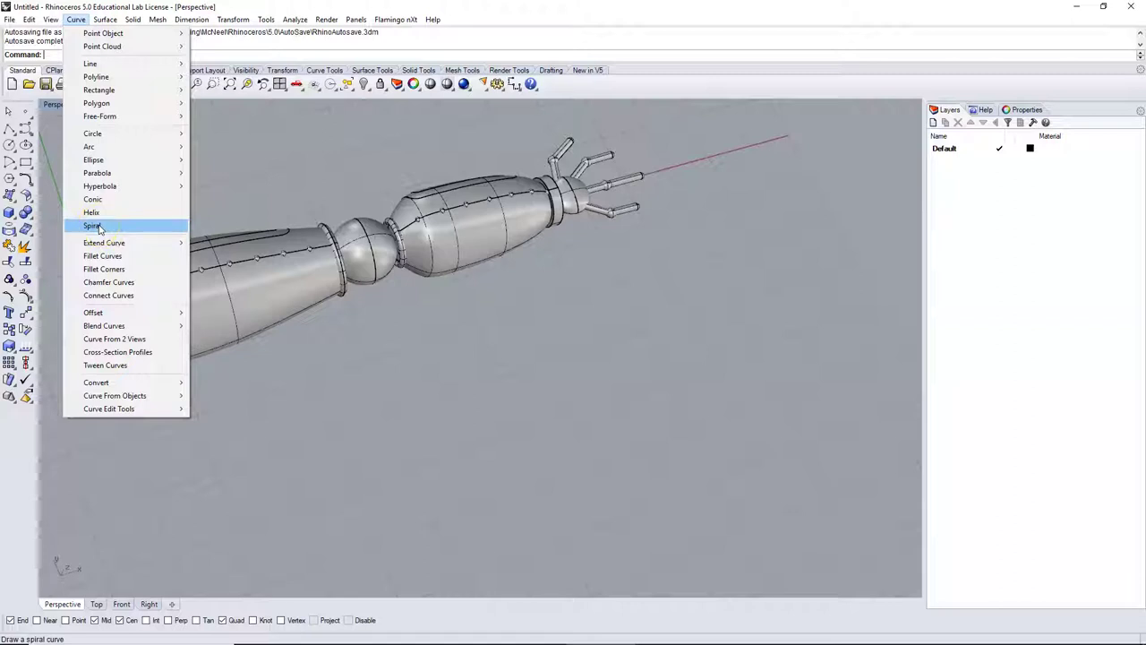
{"action": "left_click", "coordinate": [377, 188]}
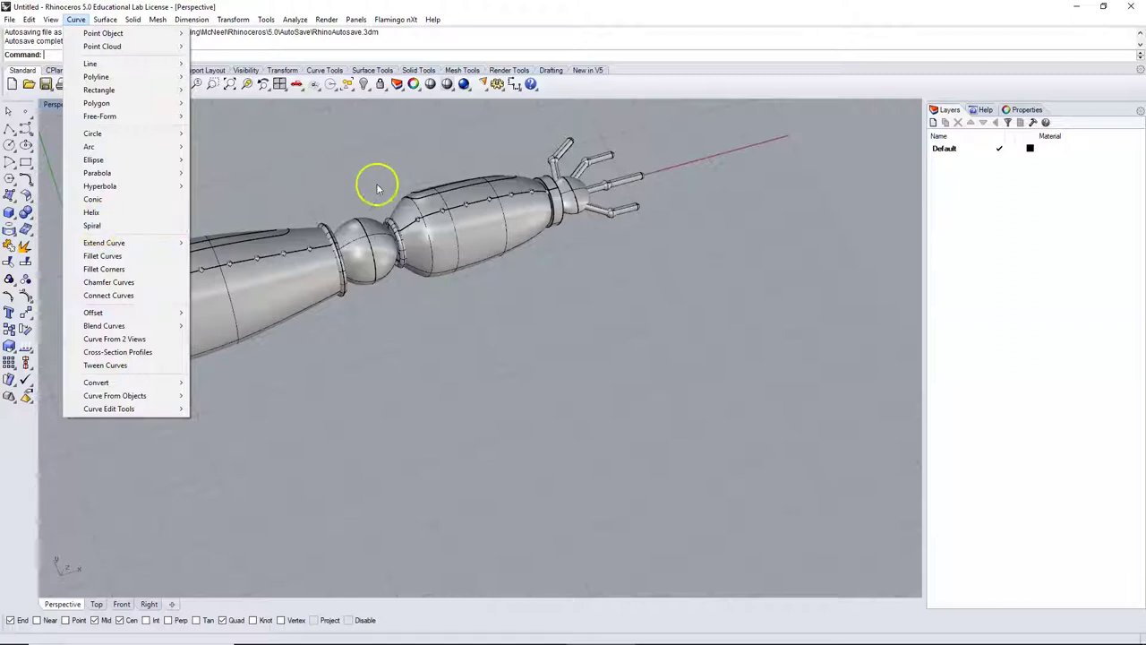
{"action": "left_click", "coordinate": [264, 159]}
- Draw a straight polyline about 10 mm long in the empty space beside the robot arm, parallel to the X axis
{"action": "left_click", "coordinate": [9, 130]}
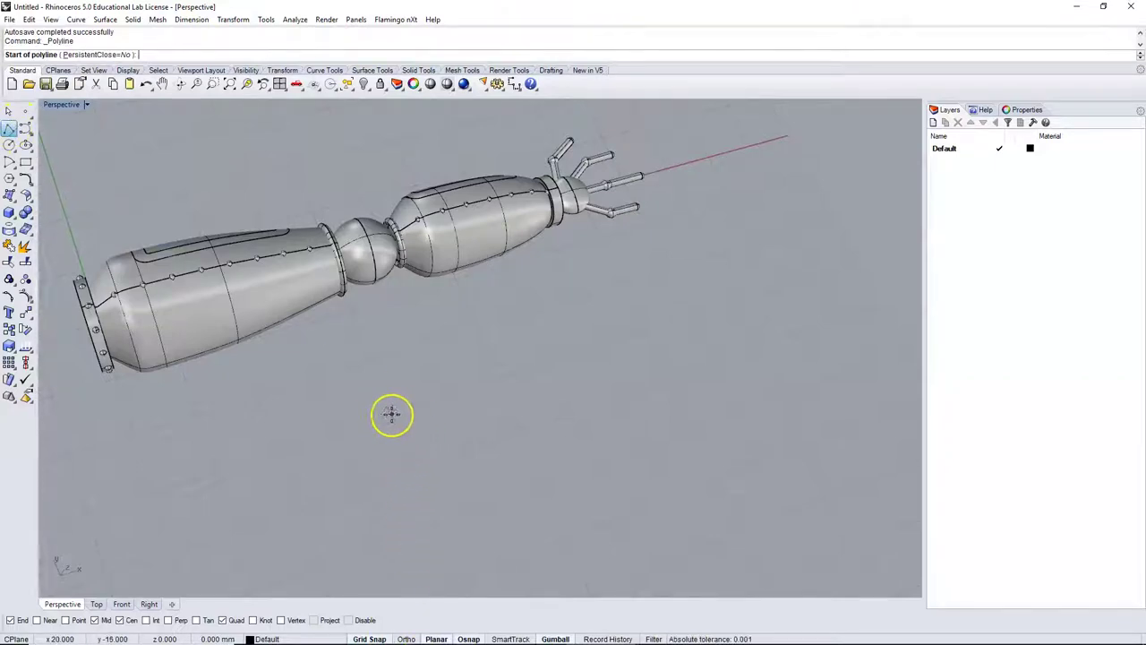
{"action": "left_click", "coordinate": [392, 413]}
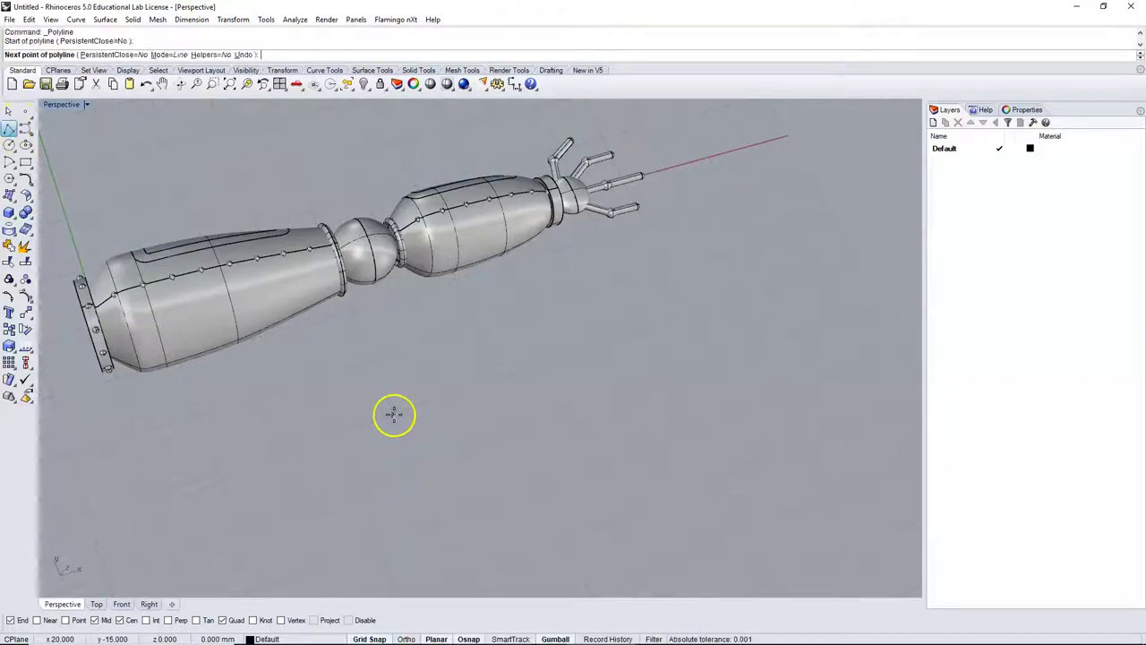
{"action": "left_click", "coordinate": [498, 379]}
{"action": "key", "text": "Return"}
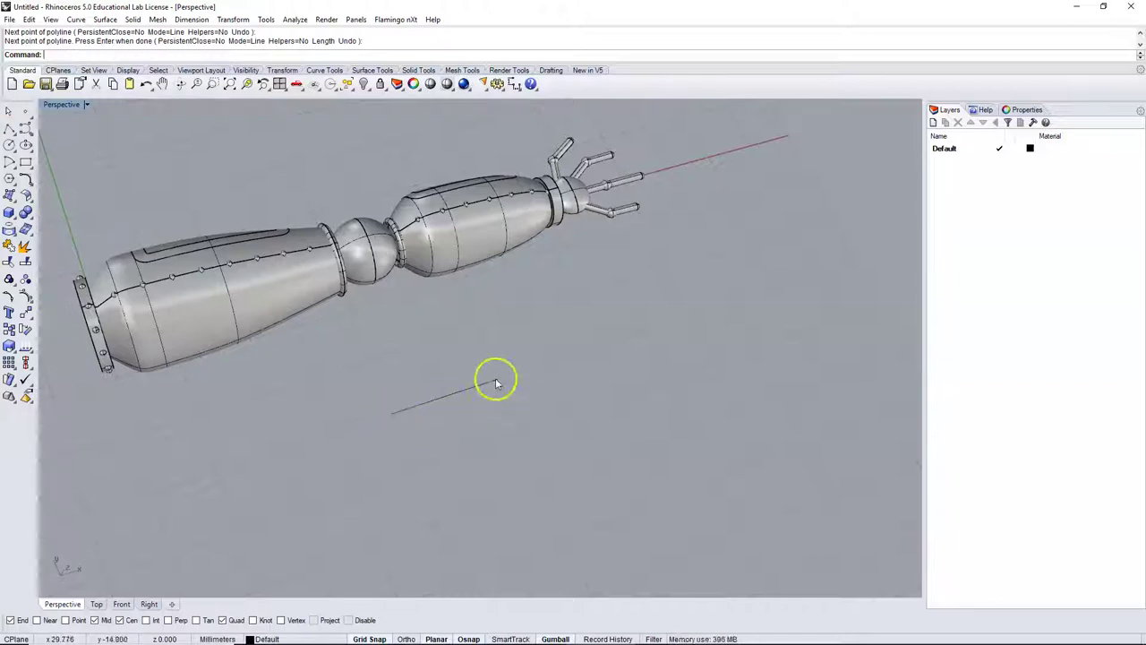
- Start a helix whose axis runs between the two endpoints of the drawn line
{"action": "scroll", "coordinate": [435, 430], "scroll_direction": "up", "scroll_amount": 3}
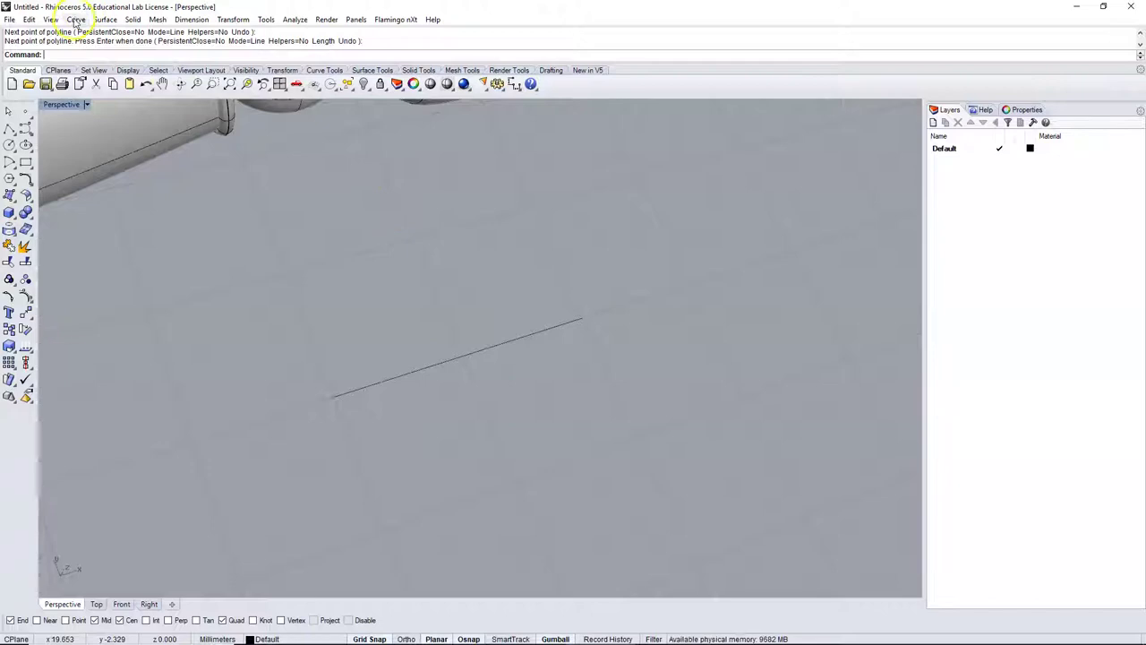
{"action": "left_click", "coordinate": [76, 19]}
{"action": "left_click", "coordinate": [93, 212]}
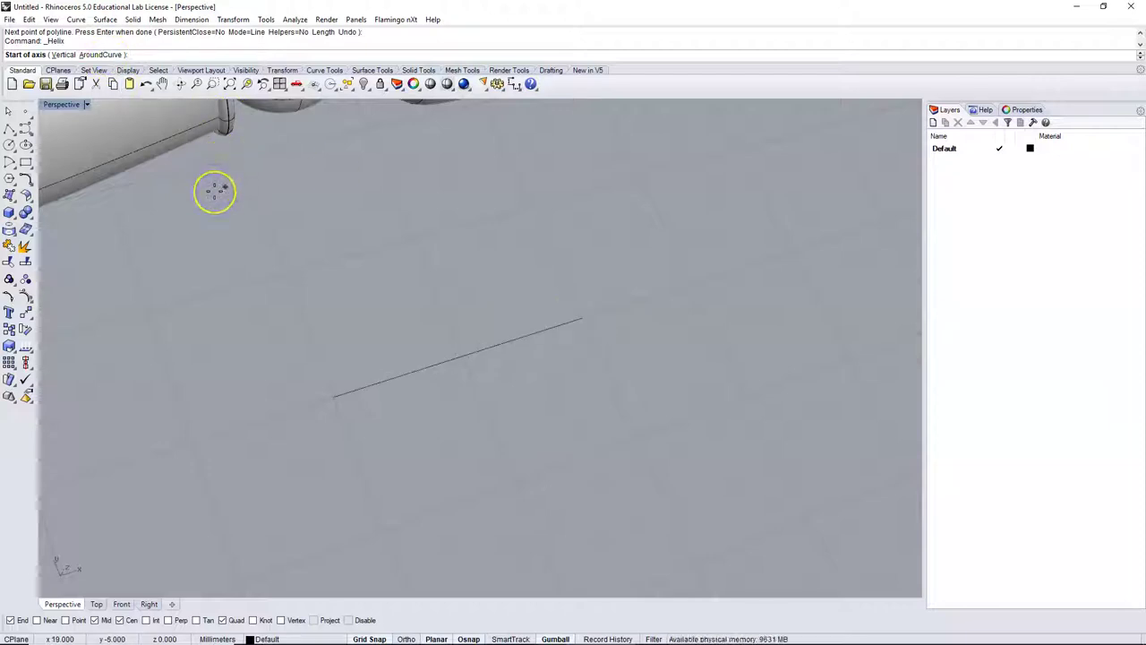
{"action": "left_click", "coordinate": [333, 396]}
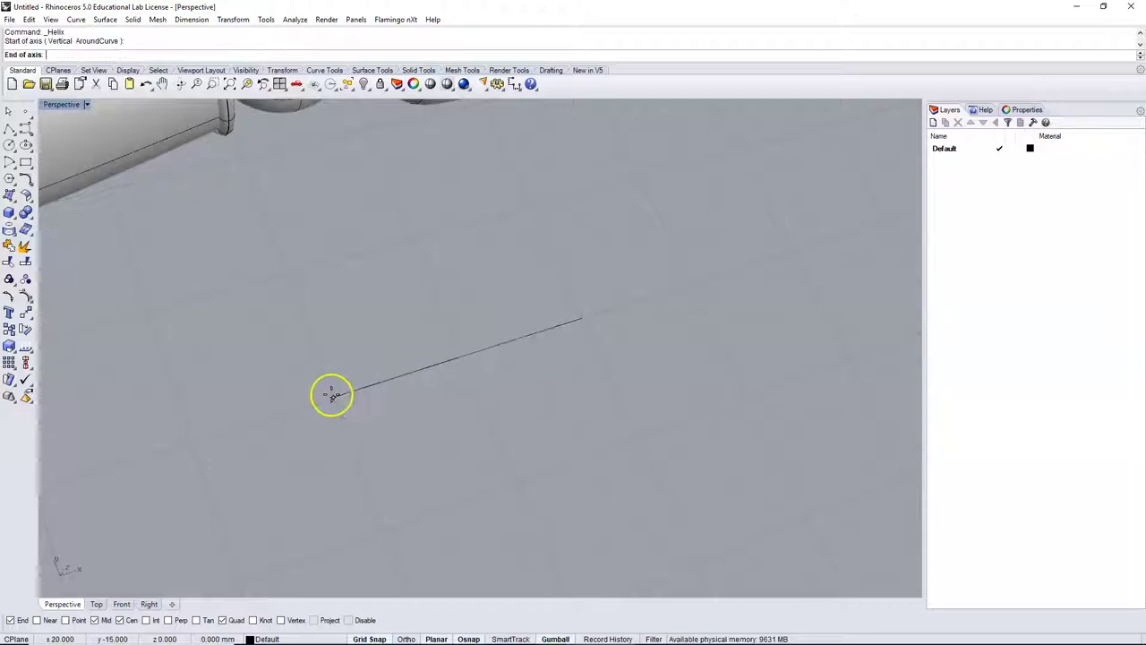
{"action": "left_click", "coordinate": [581, 321]}
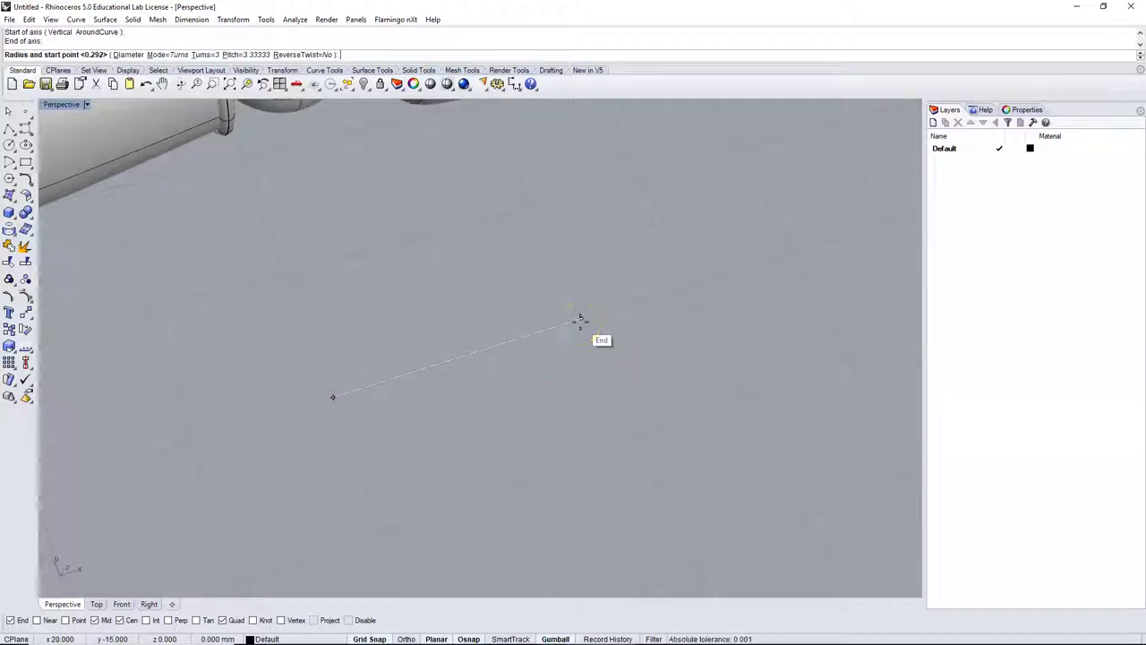
{"action": "scroll", "coordinate": [598, 371], "scroll_direction": "down", "scroll_amount": 1}
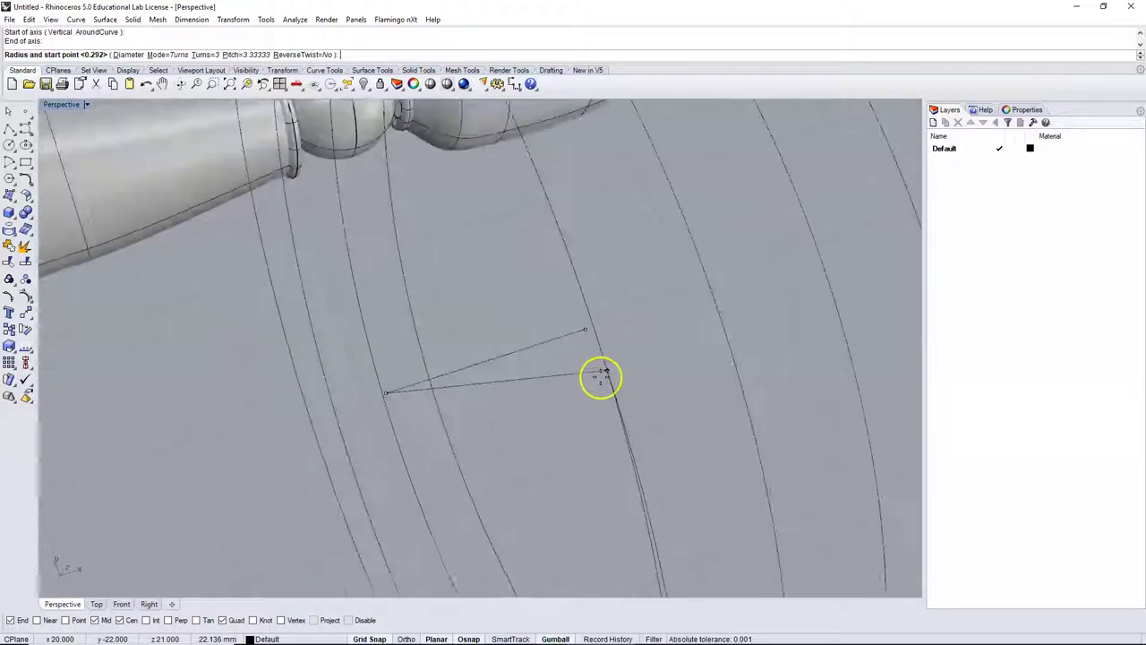
{"action": "scroll", "coordinate": [598, 376], "scroll_direction": "down", "scroll_amount": 3}
{"action": "scroll", "coordinate": [600, 389], "scroll_direction": "down", "scroll_amount": 1}
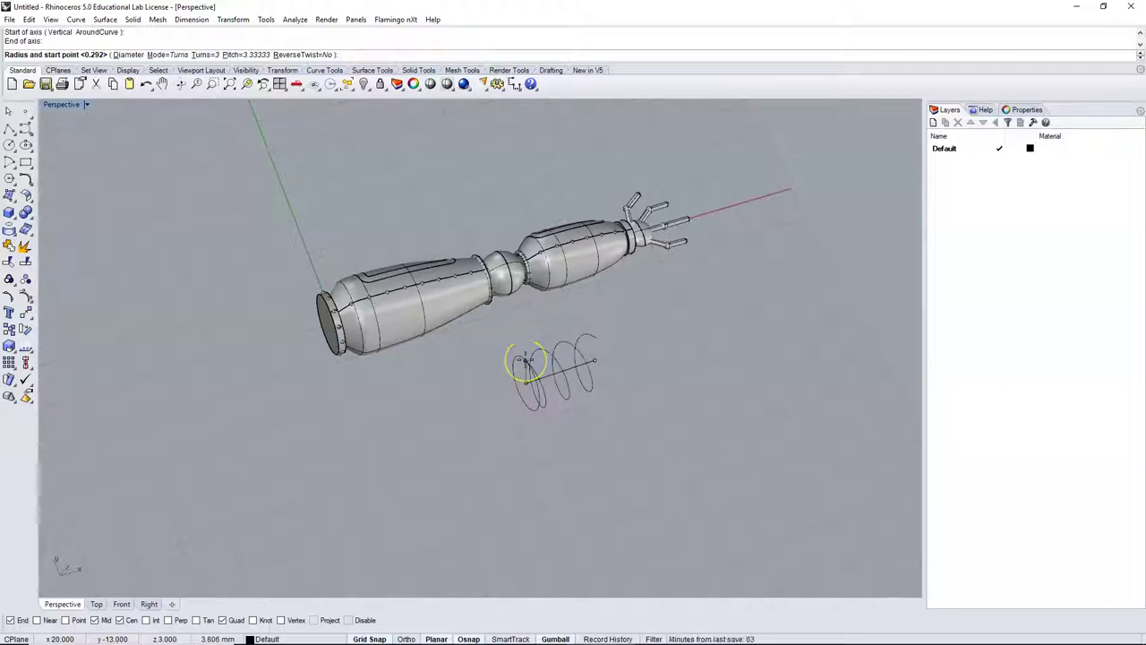
{"action": "scroll", "coordinate": [526, 360], "scroll_direction": "up", "scroll_amount": 5}
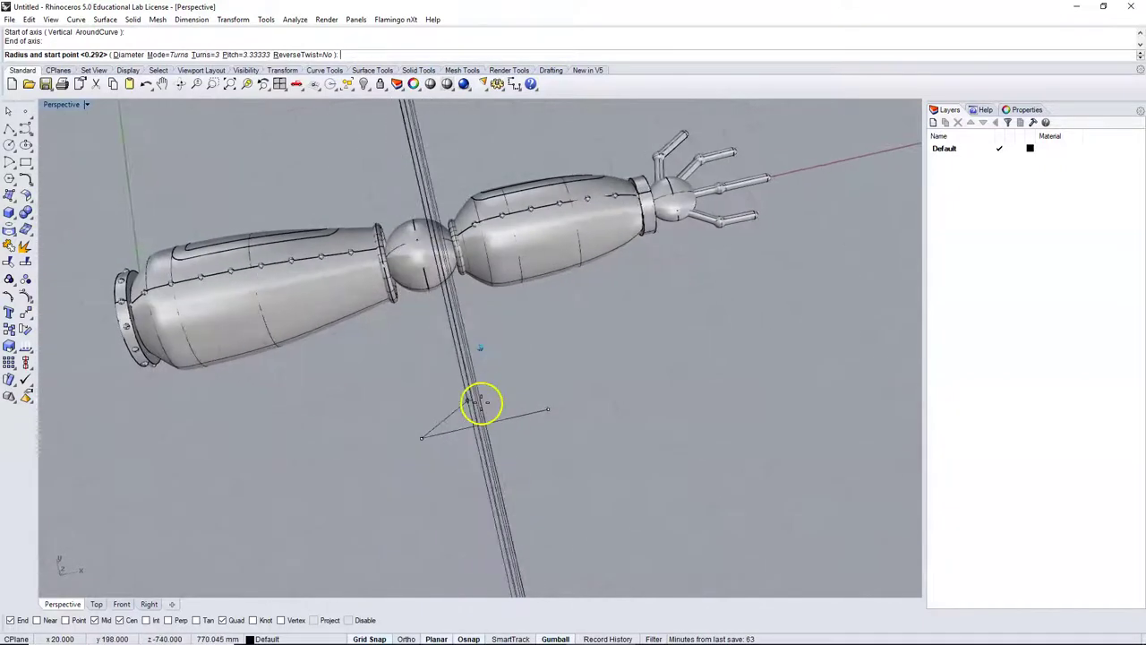
{"action": "right_click_drag", "start_coordinate": [481, 403], "coordinate": [461, 435]}
{"action": "scroll", "coordinate": [457, 442], "scroll_direction": "up", "scroll_amount": 3}
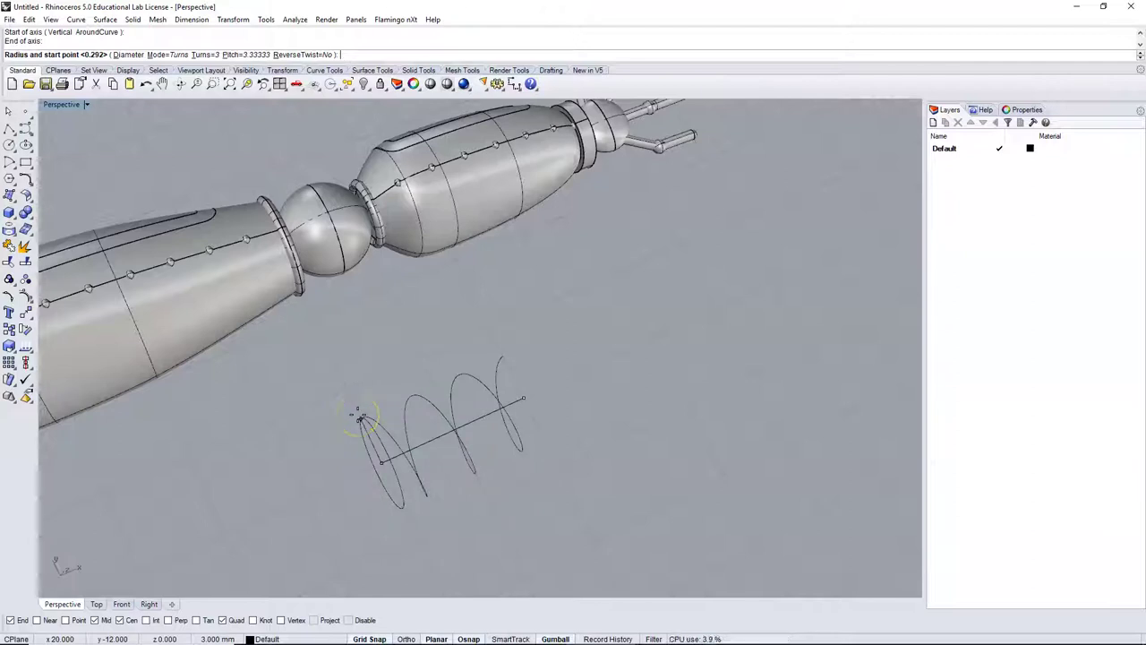
- Set the helix to 15 turns
{"action": "left_click", "coordinate": [206, 54]}
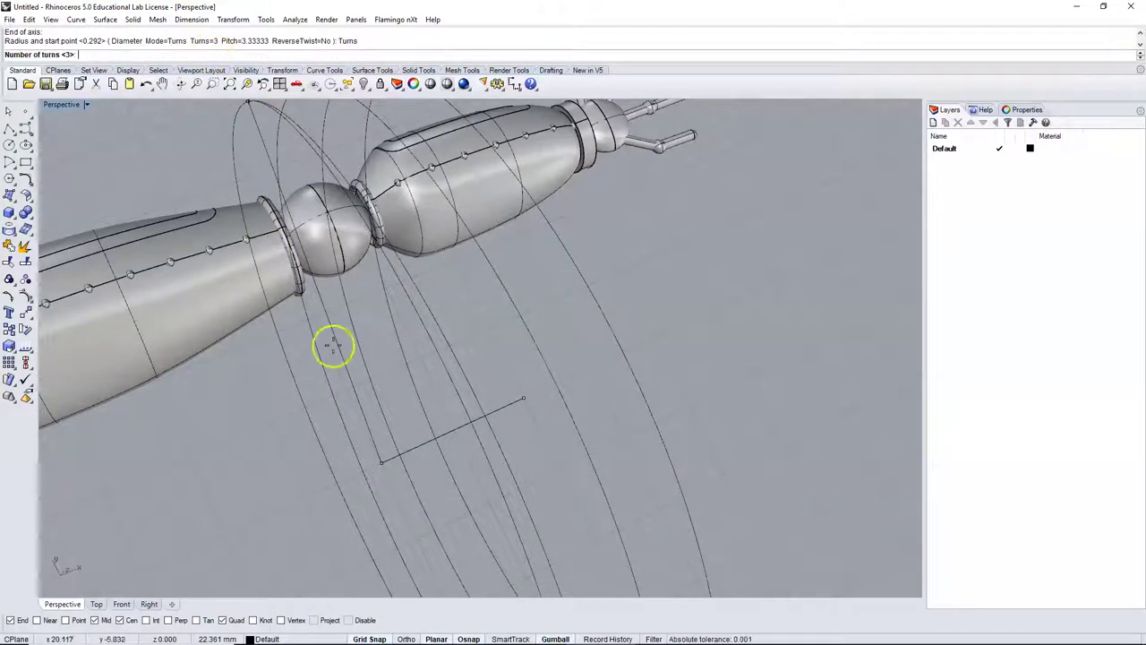
{"action": "type", "text": "15"}
{"action": "key", "text": "Return"}
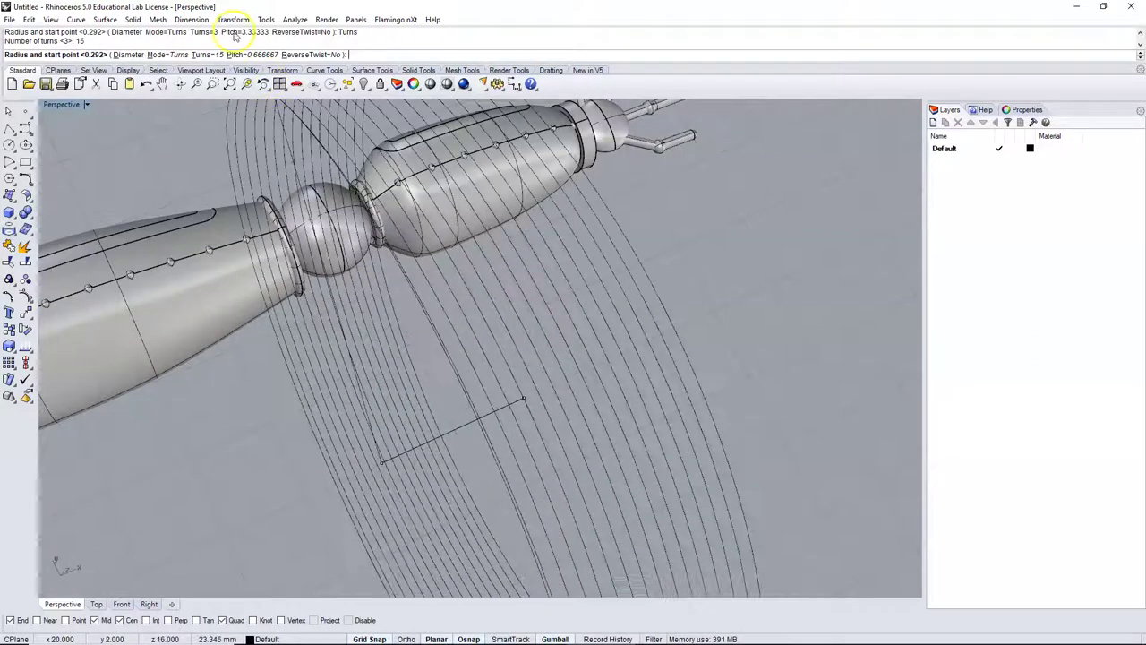
- Set the helix to 5 turns and place its start point at a radius of about 2.8 mm
{"action": "left_click", "coordinate": [202, 55]}
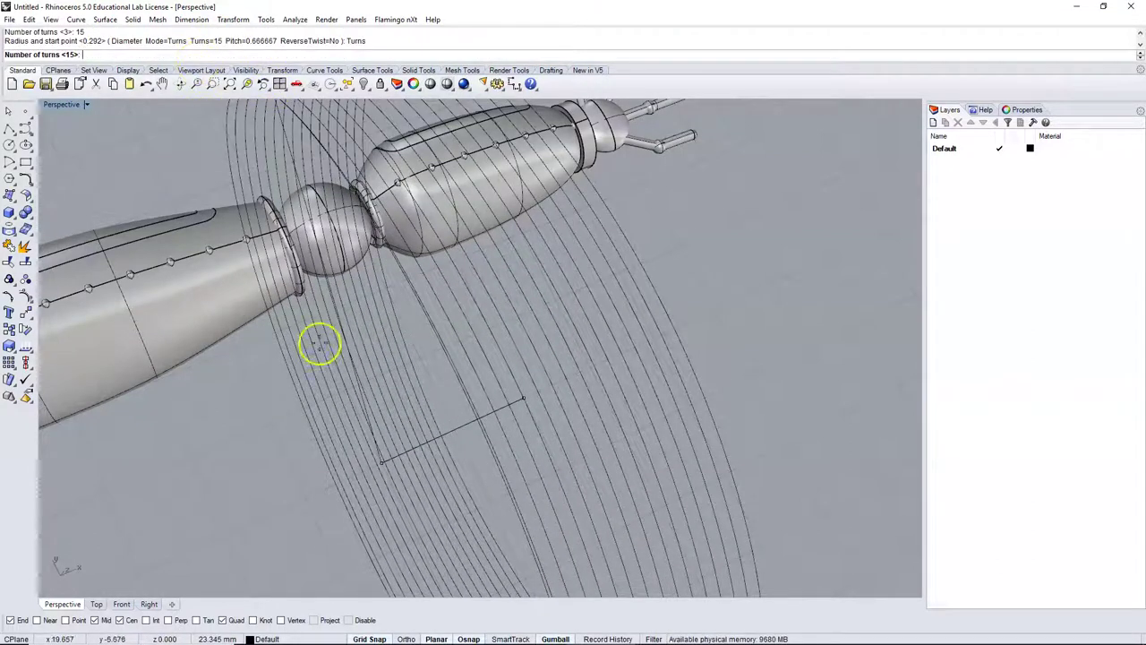
{"action": "type", "text": "5"}
{"action": "key", "text": "Return"}
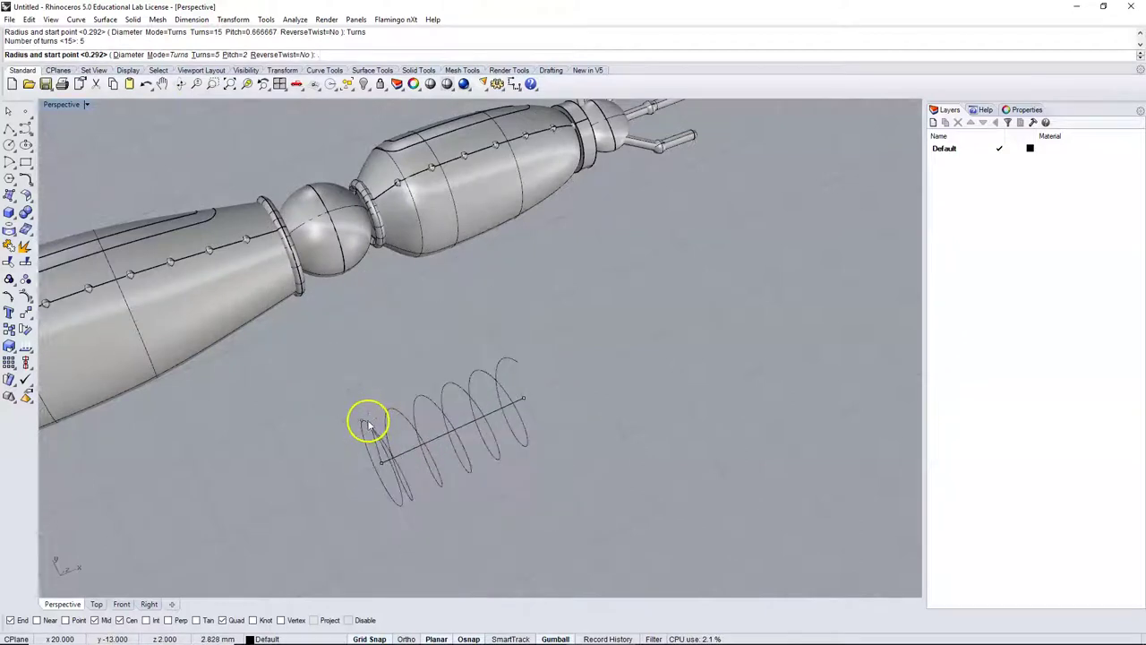
{"action": "left_click", "coordinate": [368, 422]}
- Duplicate the helix's axis line about 10 mm away in the negative Y direction, farther from the arm
{"action": "right_click_drag", "start_coordinate": [672, 432], "coordinate": [462, 357]}
{"action": "left_click", "coordinate": [456, 344]}
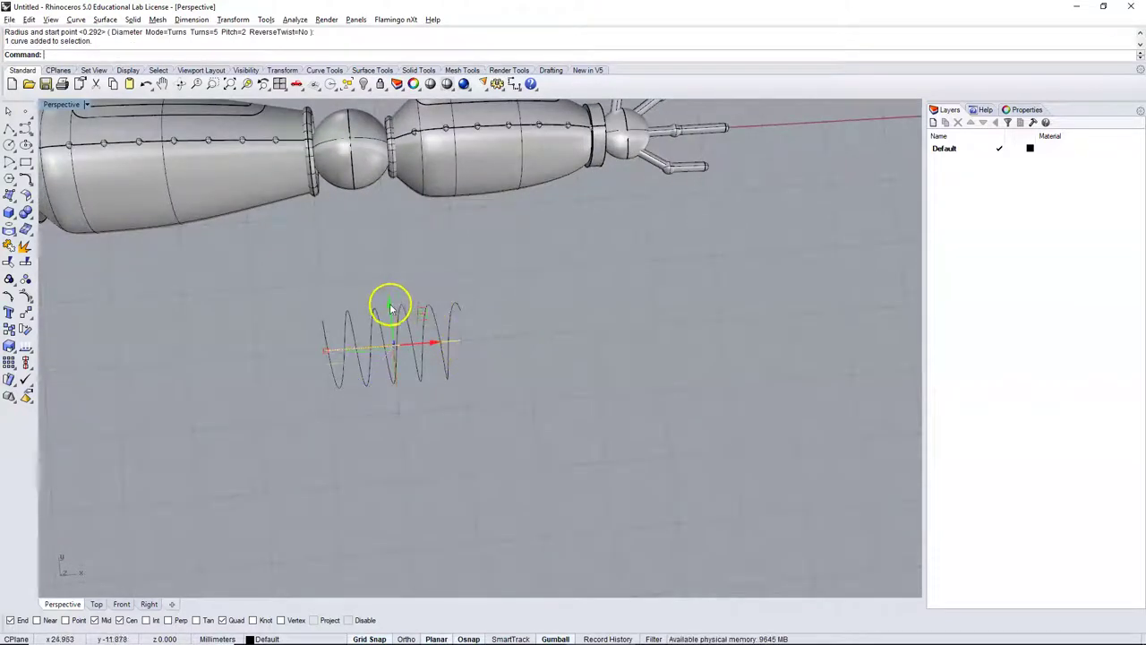
{"action": "left_click_drag", "start_coordinate": [391, 309], "coordinate": [405, 456]}
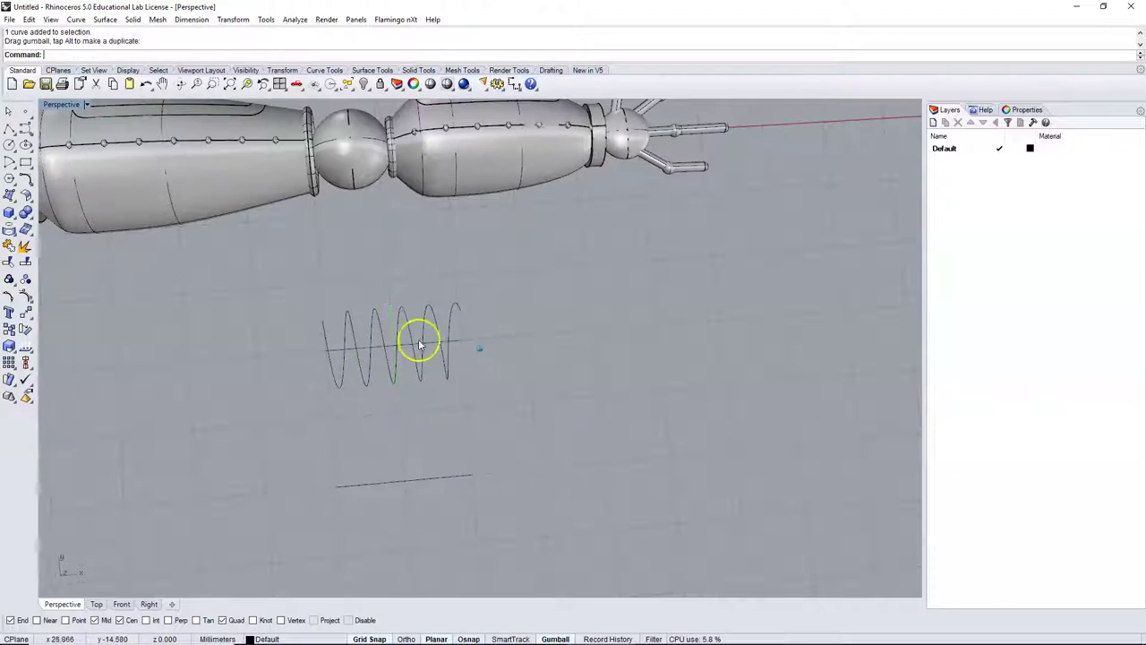
- Start a spiral whose axis runs between the two endpoints of the copied line
{"action": "right_click_drag", "start_coordinate": [419, 343], "coordinate": [256, 136]}
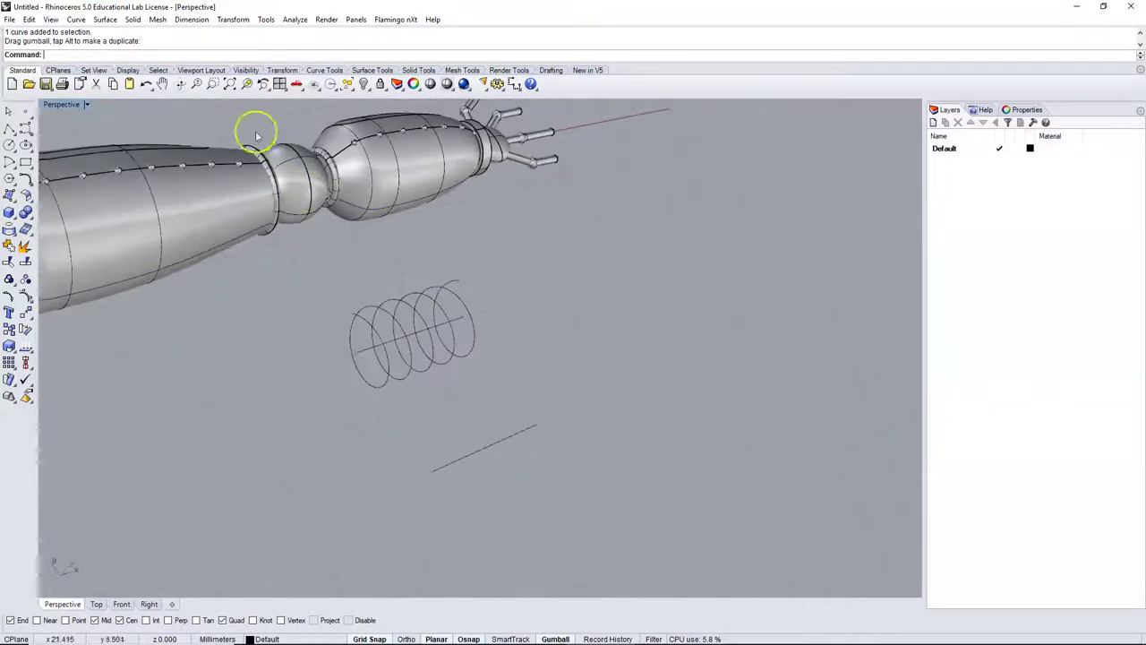
{"action": "left_click", "coordinate": [76, 19]}
{"action": "left_click", "coordinate": [97, 224]}
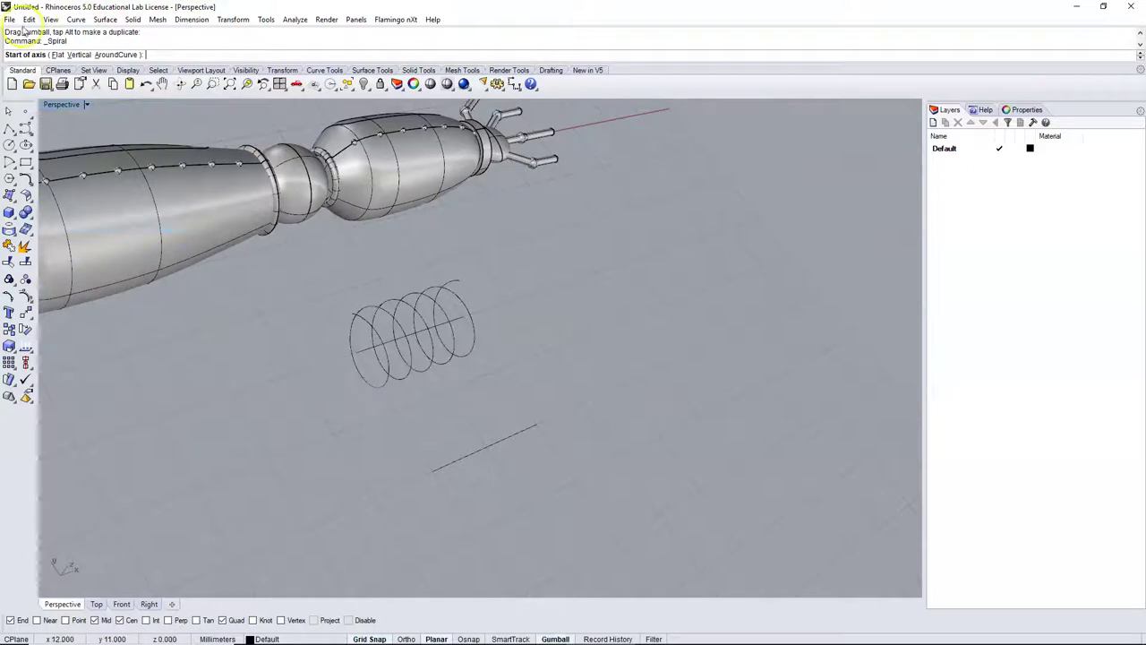
{"action": "left_click", "coordinate": [431, 470]}
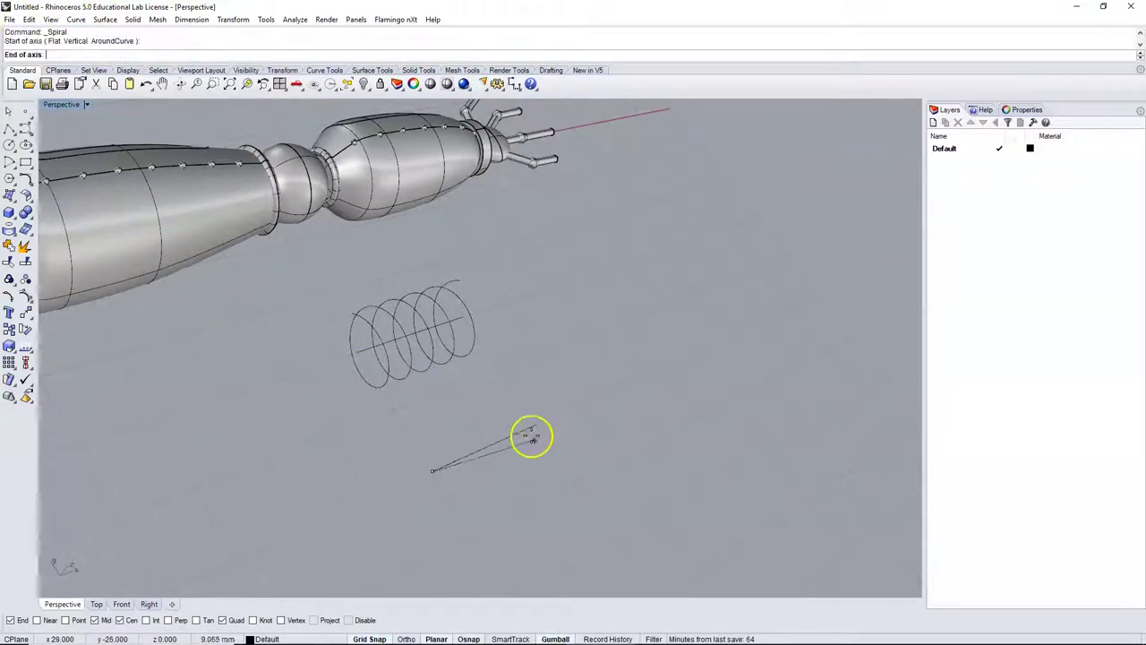
{"action": "left_click", "coordinate": [534, 426]}
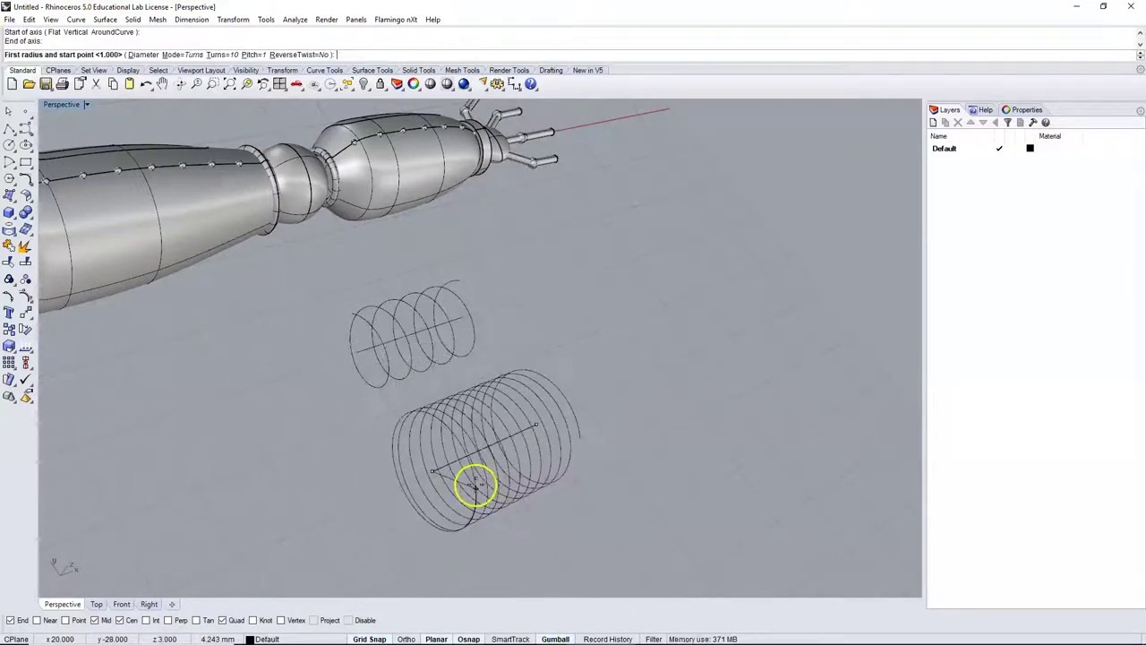
- Give the spiral 5 turns, a first radius of 4 mm and a second radius of 0 at the axis end
{"action": "left_click", "coordinate": [220, 55]}
{"action": "type", "text": "5"}
{"action": "key", "text": "Return"}
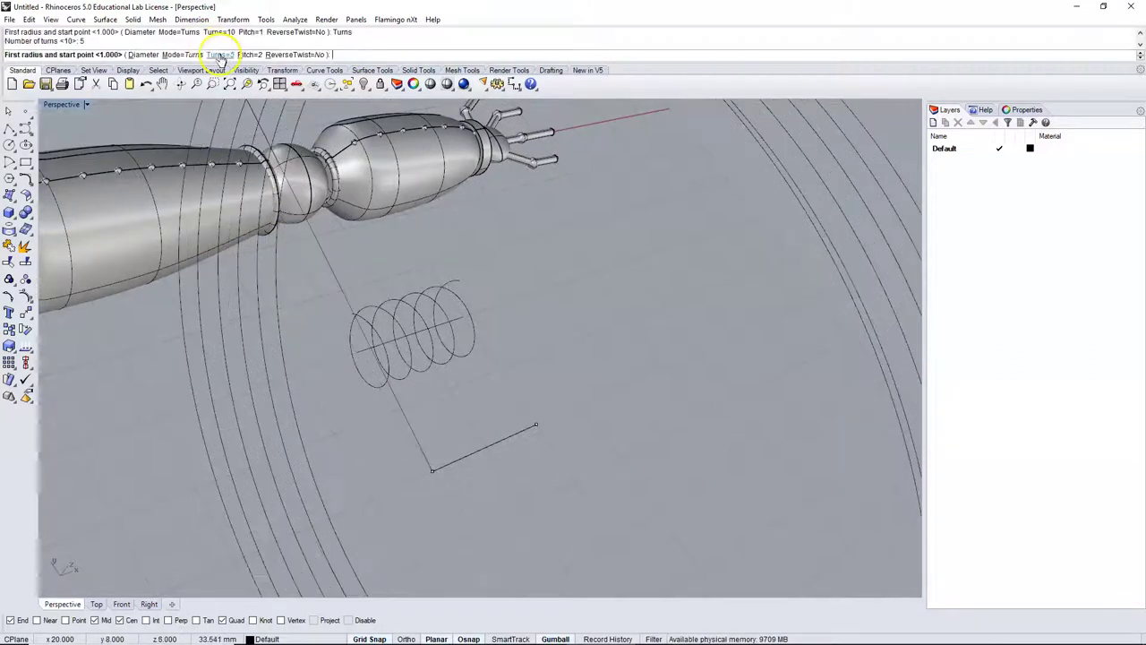
{"action": "right_click_drag", "start_coordinate": [394, 408], "coordinate": [399, 419]}
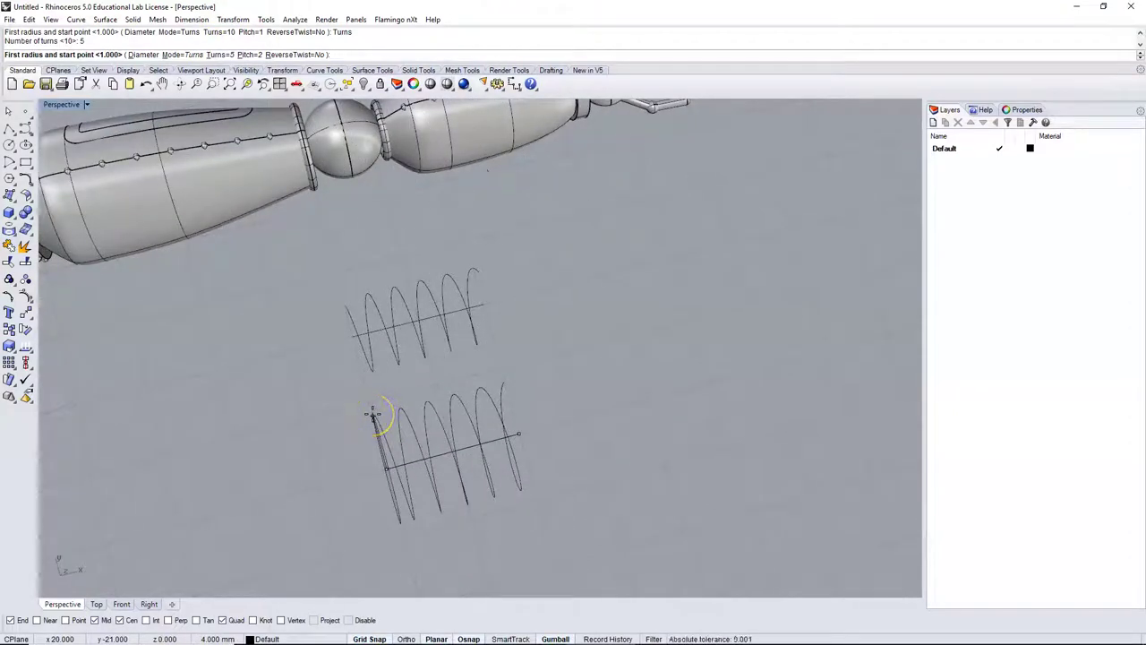
{"action": "left_click", "coordinate": [372, 414]}
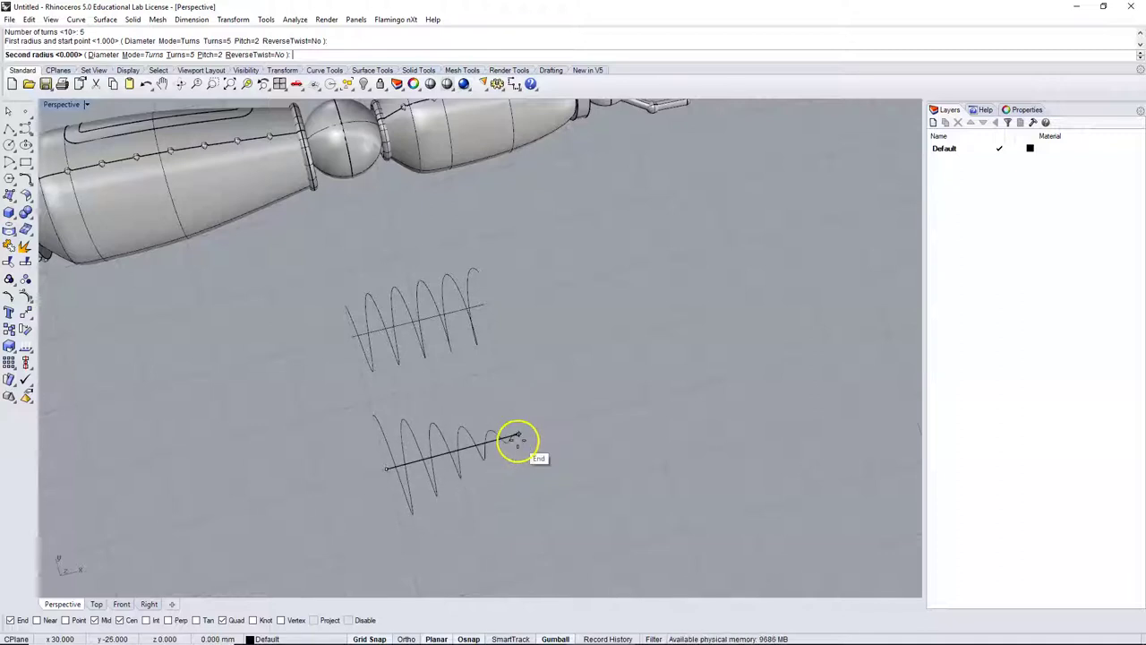
{"action": "left_click", "coordinate": [518, 439]}
- Try a round-capped pipe of about 1.19 mm radius around the helix with object snaps and grid snap off, and undo it
{"action": "right_click_drag", "start_coordinate": [563, 442], "coordinate": [513, 430]}
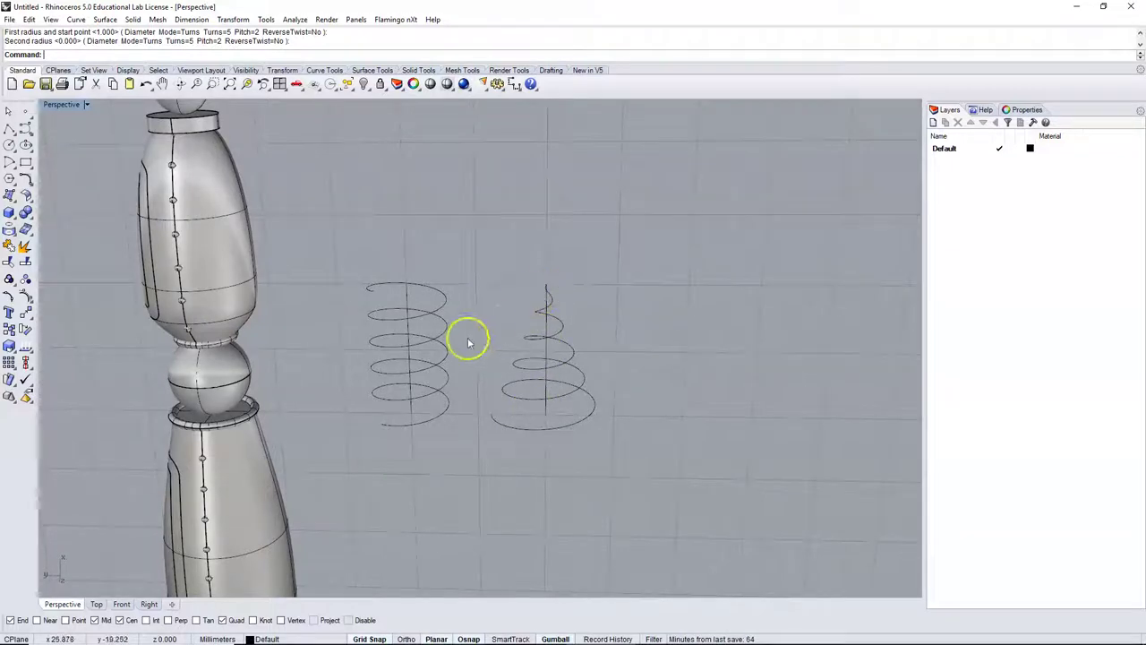
{"action": "left_click", "coordinate": [11, 215]}
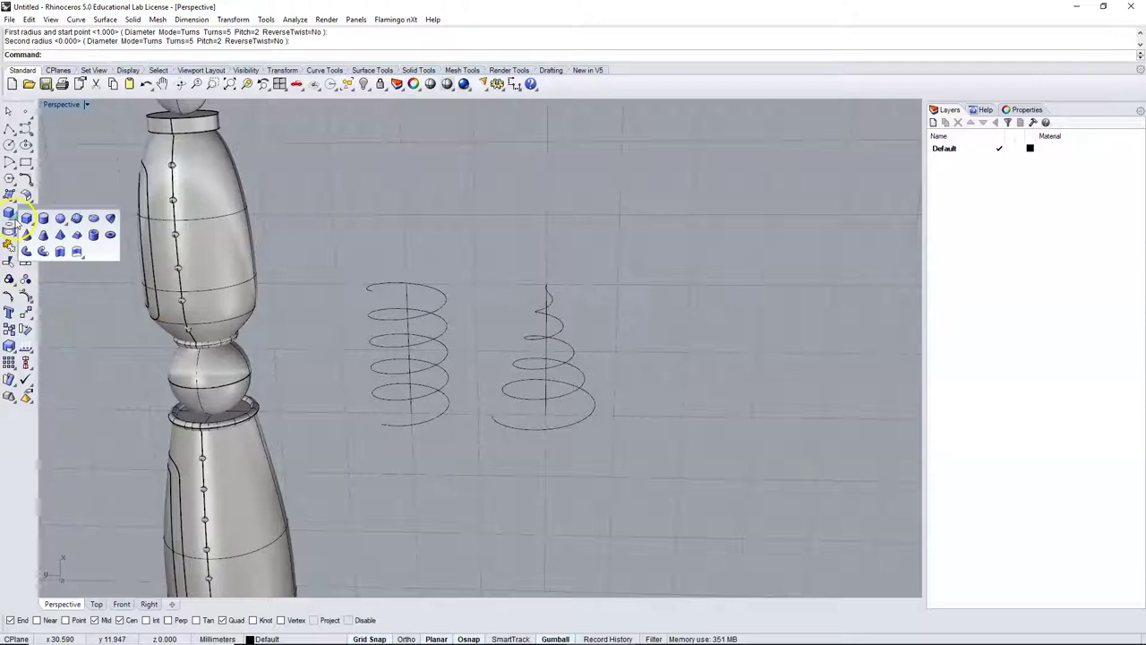
{"action": "left_click", "coordinate": [43, 253]}
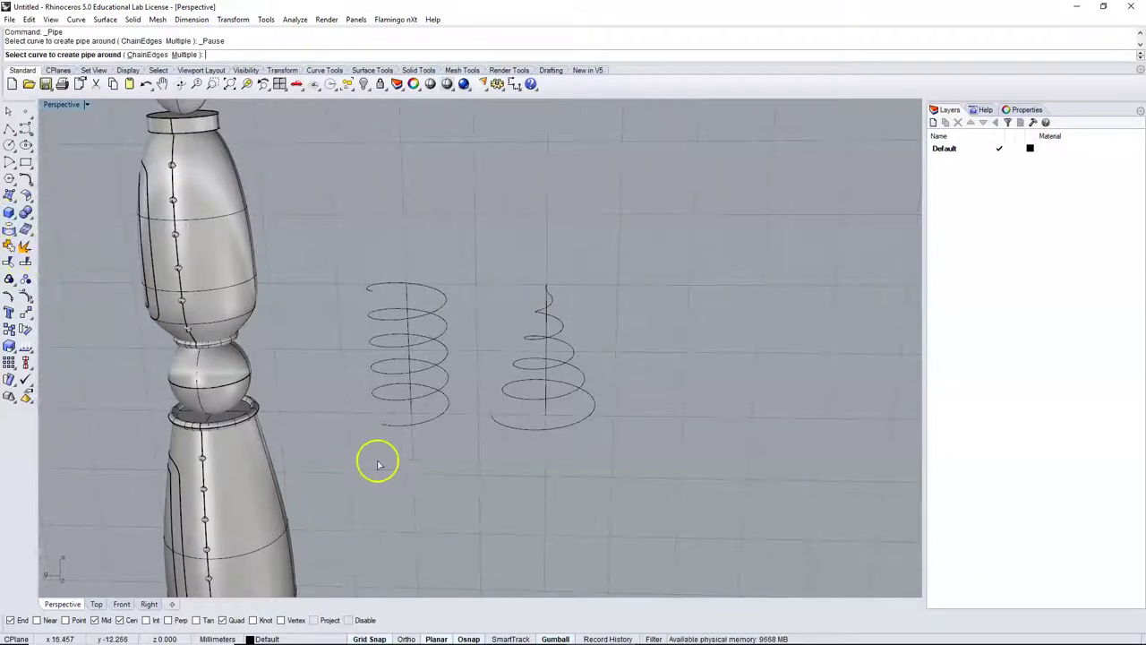
{"action": "left_click", "coordinate": [388, 430]}
{"action": "scroll", "coordinate": [387, 435], "scroll_direction": "up", "scroll_amount": 5}
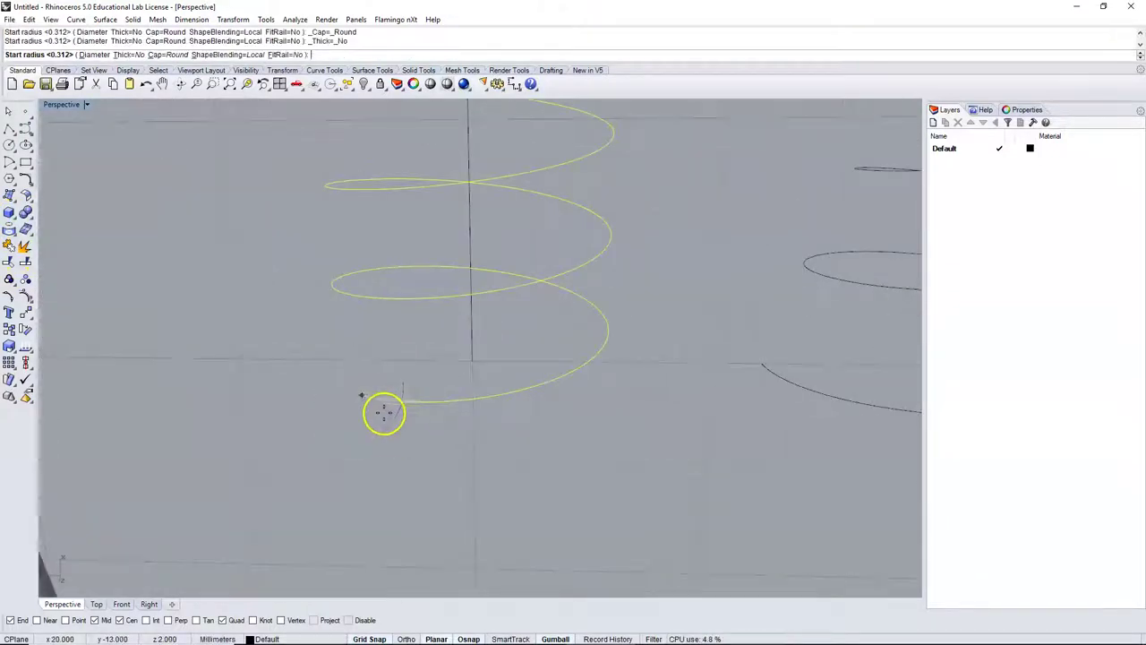
{"action": "scroll", "coordinate": [376, 436], "scroll_direction": "down", "scroll_amount": 3}
{"action": "scroll", "coordinate": [376, 439], "scroll_direction": "up", "scroll_amount": 4}
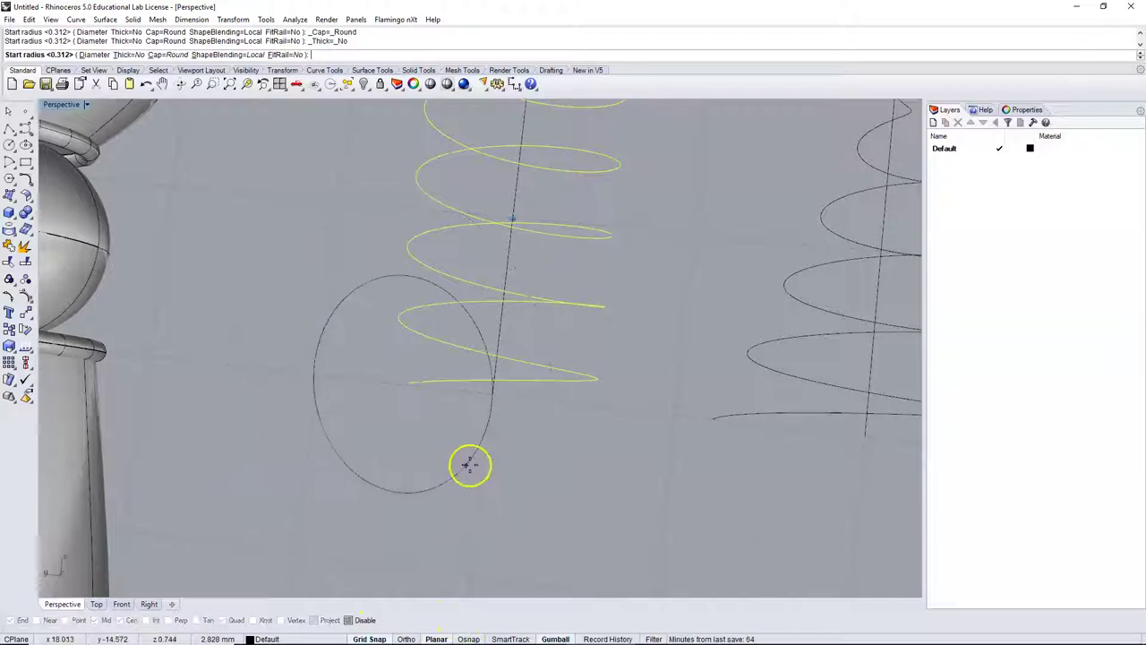
{"action": "right_click_drag", "start_coordinate": [470, 465], "coordinate": [422, 487]}
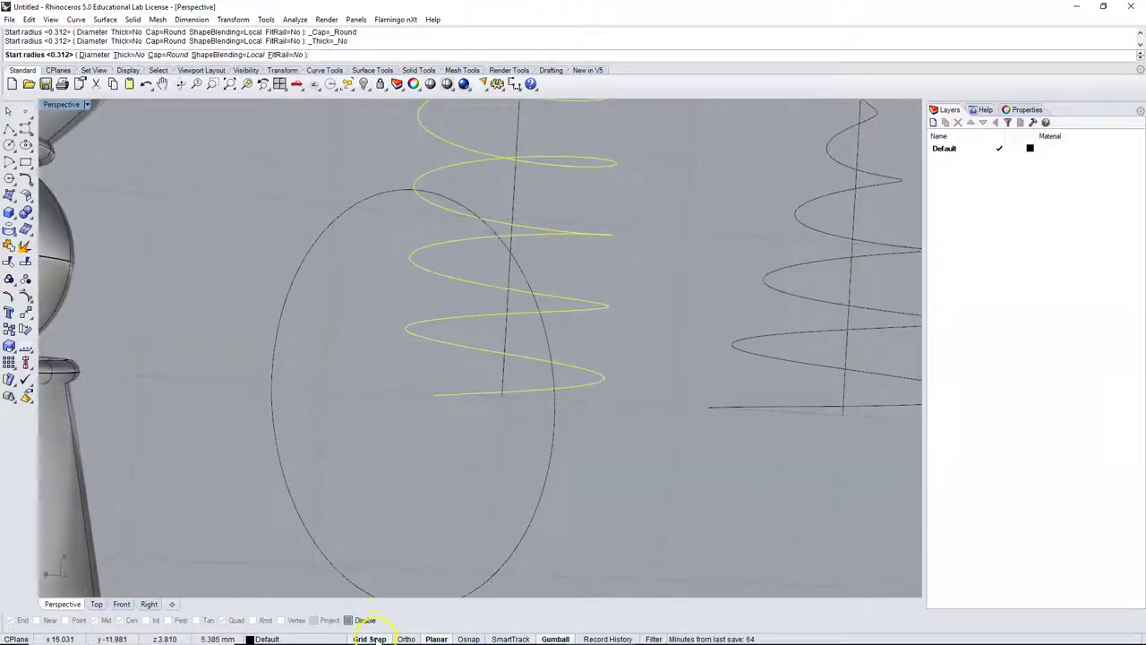
{"action": "right_click_drag", "start_coordinate": [421, 529], "coordinate": [411, 420]}
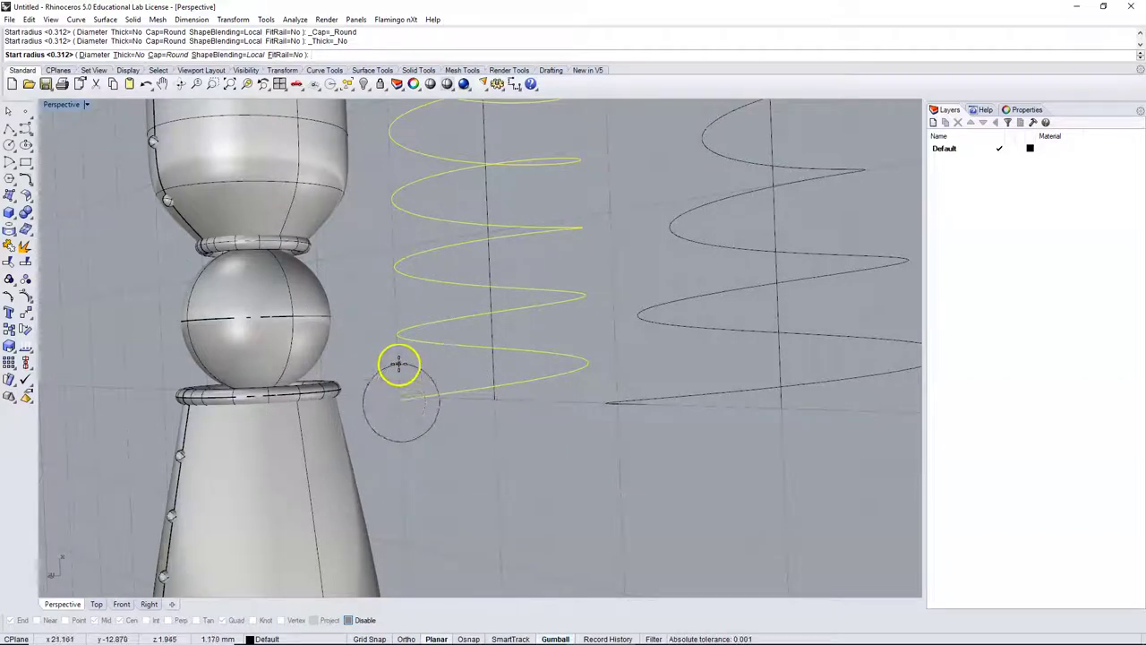
{"action": "left_click", "coordinate": [398, 366]}
{"action": "key", "text": "Return"}
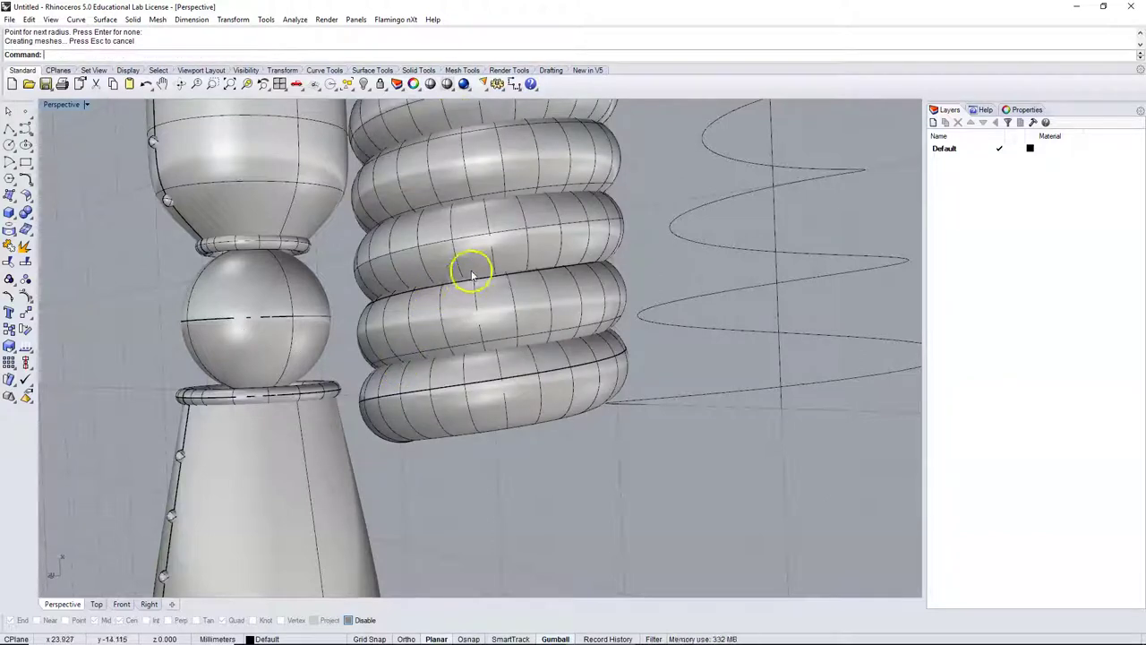
{"action": "key", "text": "ctrl+z"}
- Pipe the helix with round caps and a start and end radius of about 0.6 mm
{"action": "key", "text": "Return"}
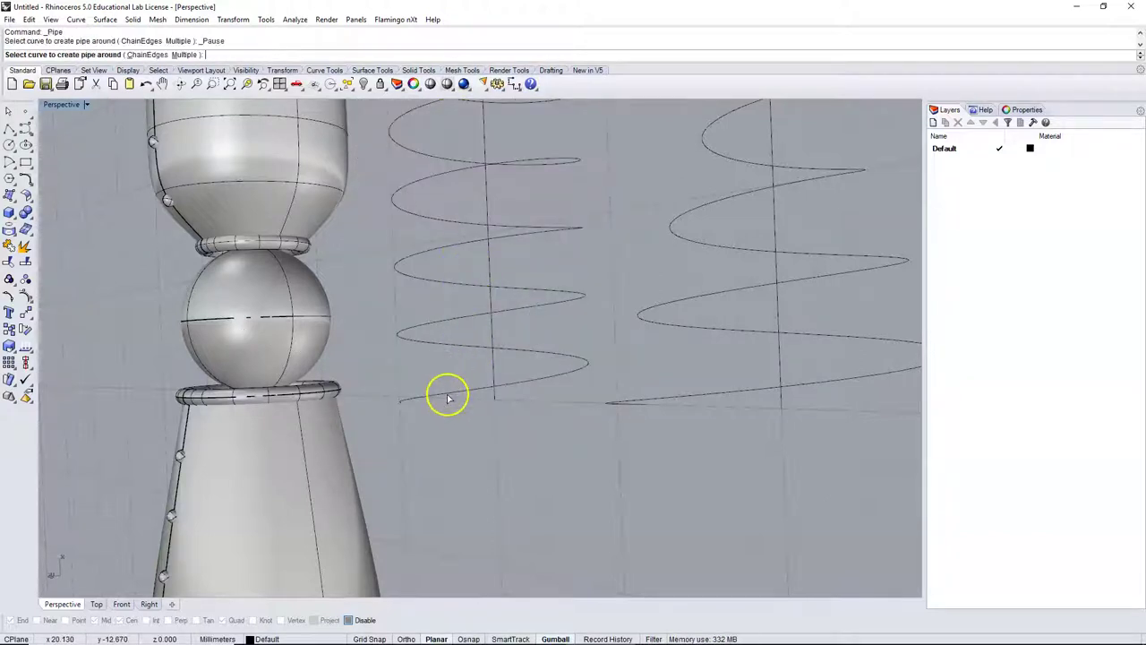
{"action": "left_click", "coordinate": [443, 391]}
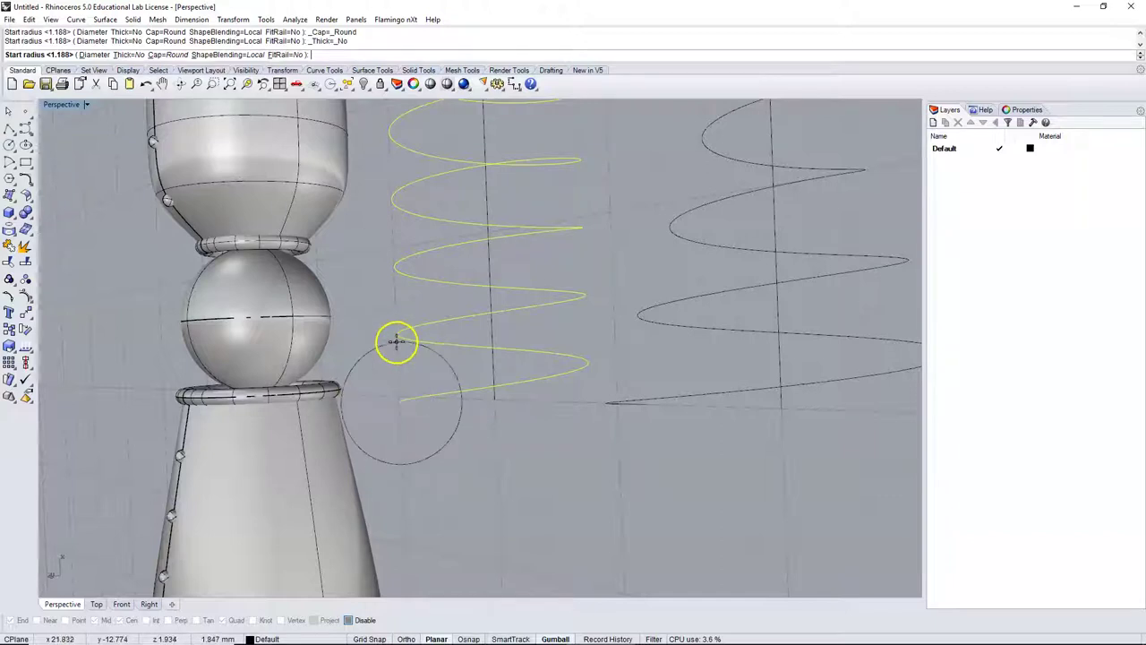
{"action": "left_click", "coordinate": [396, 384]}
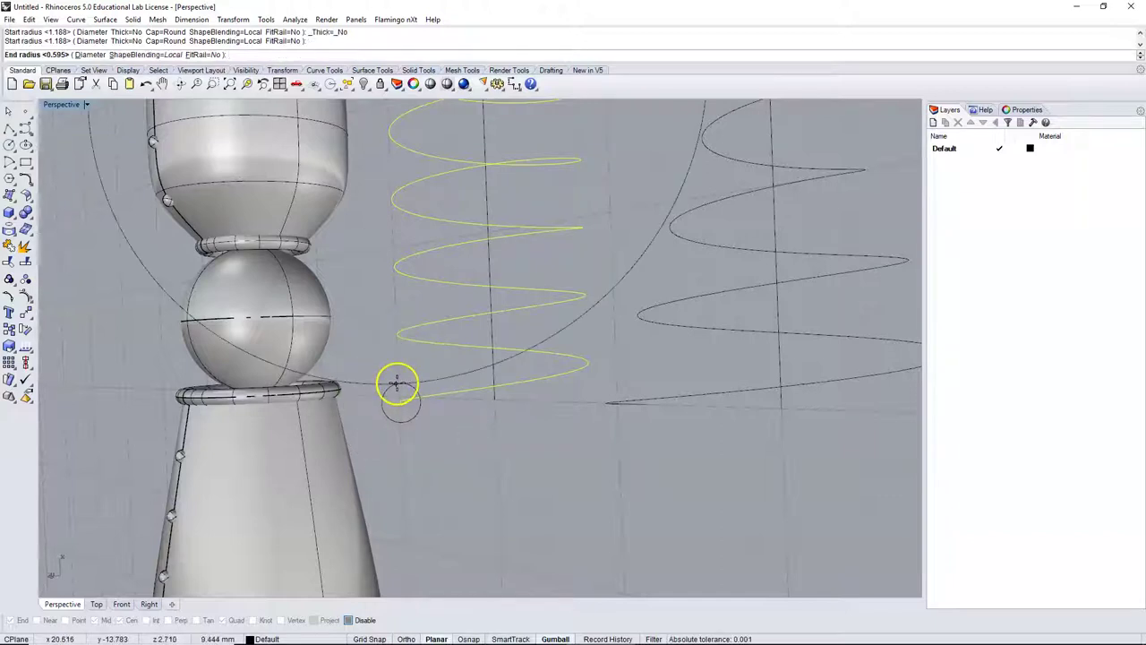
{"action": "left_click", "coordinate": [397, 384]}
{"action": "key", "text": "Return"}
- Pipe the tapering spiral with the same radius of about 0.6 mm at both ends
{"action": "right_click_drag", "start_coordinate": [428, 398], "coordinate": [493, 455]}
{"action": "scroll", "coordinate": [435, 401], "scroll_direction": "down", "scroll_amount": 4}
{"action": "left_click", "coordinate": [493, 456]}
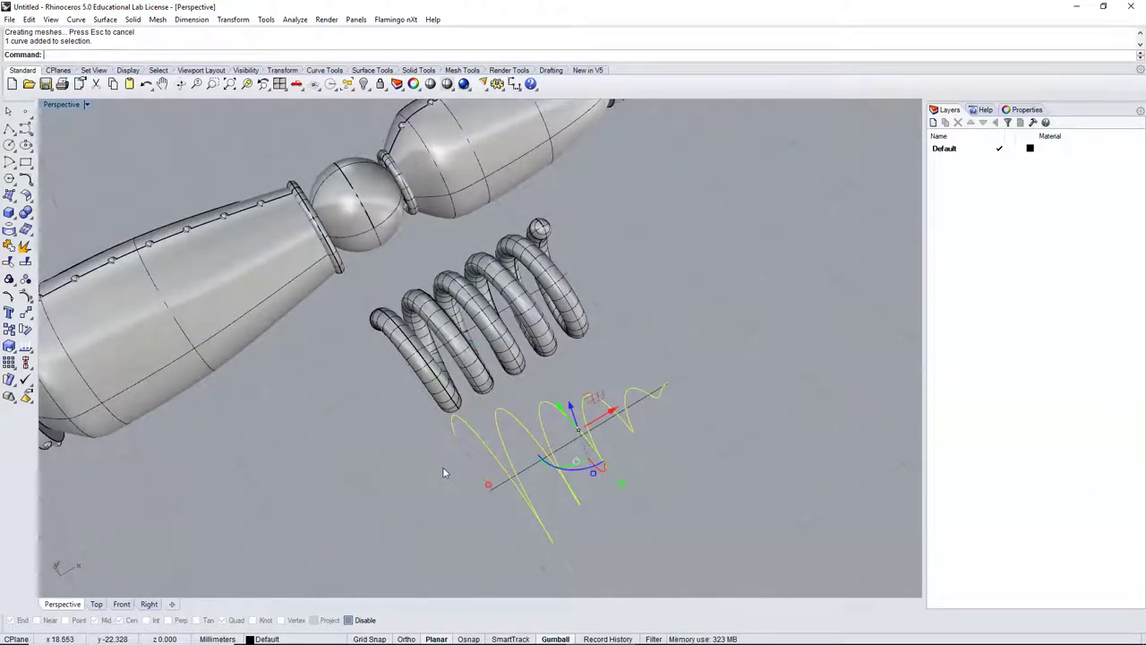
{"action": "key", "text": "Return"}
{"action": "key", "text": "Return"}
{"action": "key", "text": "Return"}
{"action": "key", "text": "Return"}
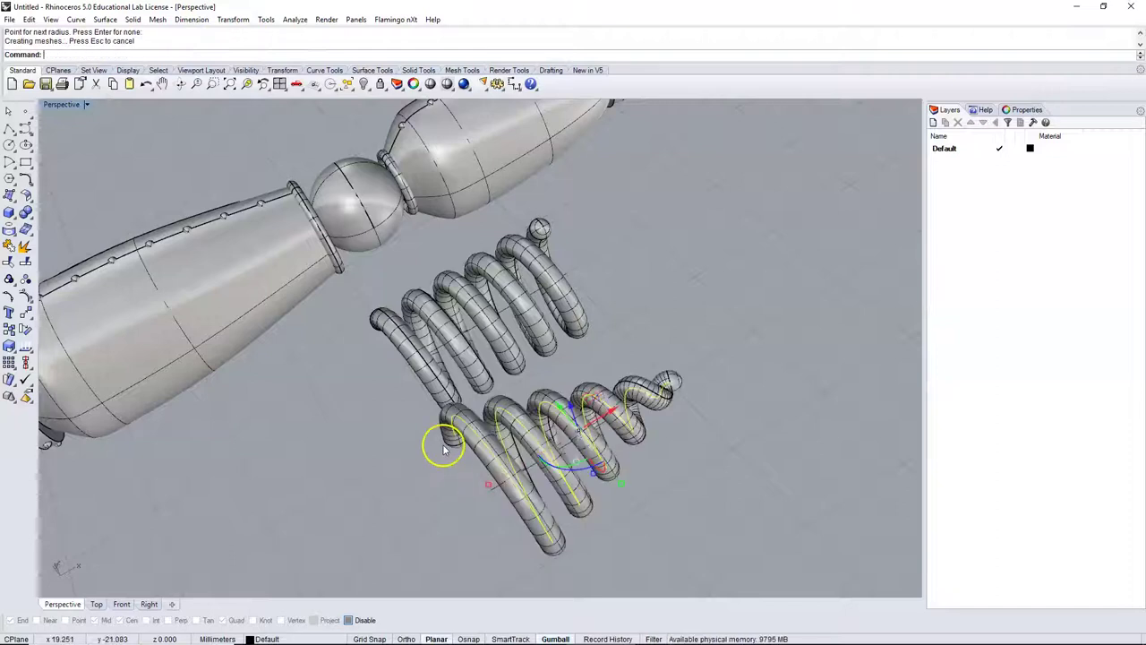
- Delete both coil pipes together with their helix, spiral and axis curves
{"action": "right_click_drag", "start_coordinate": [440, 447], "coordinate": [421, 315]}
{"action": "left_click_drag", "start_coordinate": [719, 557], "coordinate": [717, 556]}
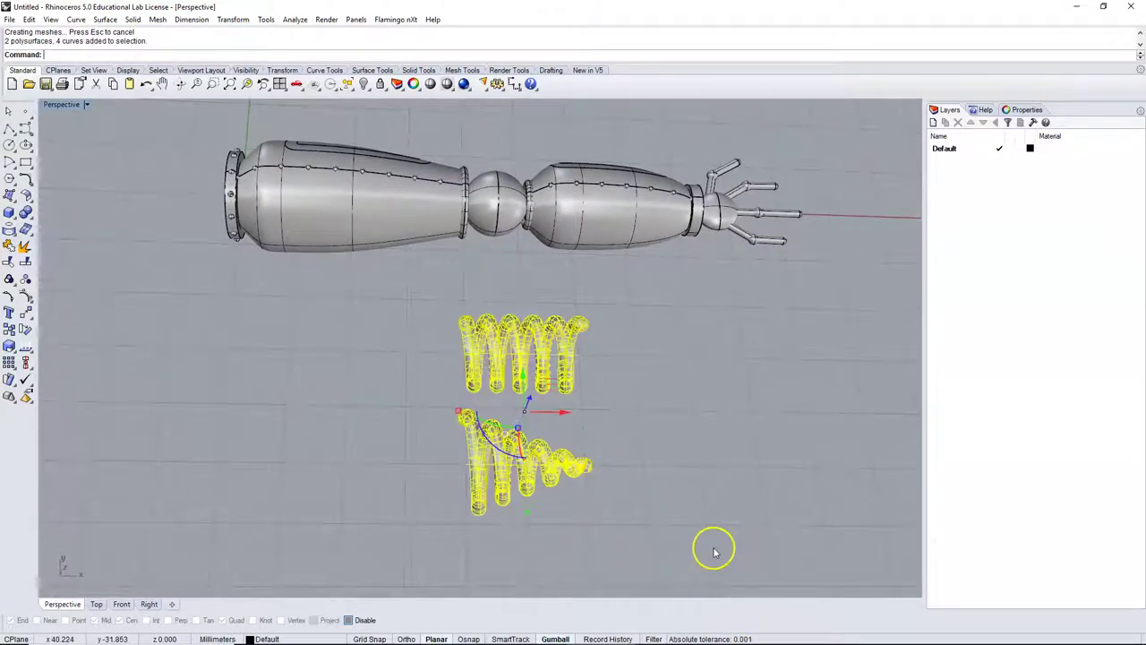
{"action": "key", "text": "Delete"}
- Try to move the inner cut-out panel of the upper arm outward along Y, and undo the move
{"action": "scroll", "coordinate": [613, 365], "scroll_direction": "up", "scroll_amount": 5}
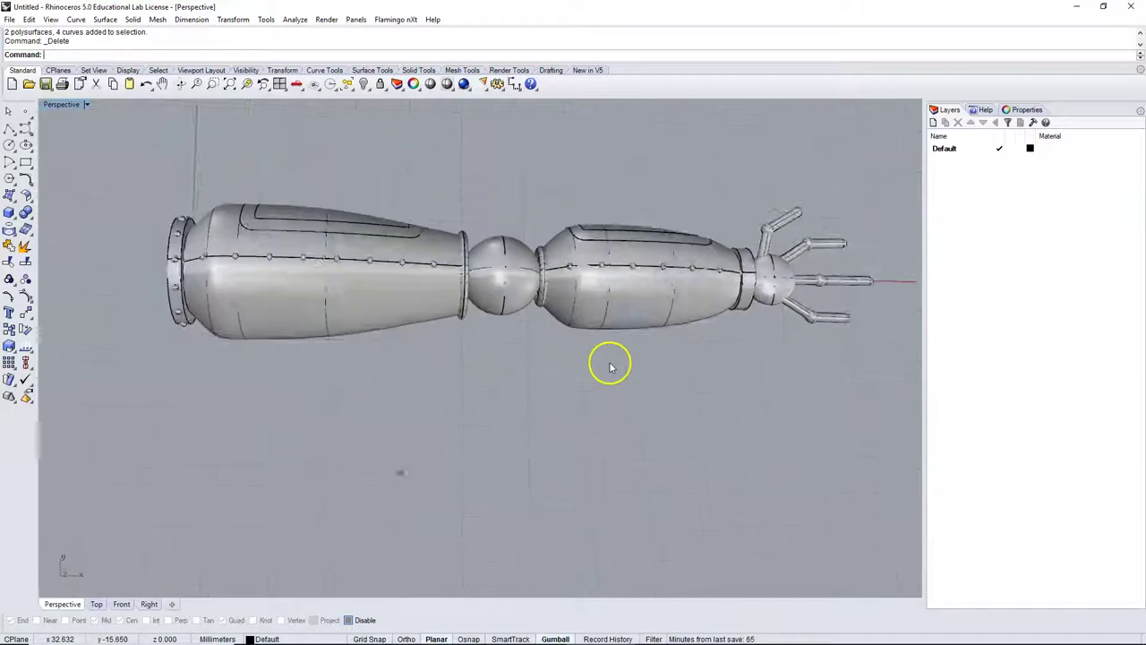
{"action": "right_click_drag", "start_coordinate": [87, 113], "coordinate": [323, 296]}
{"action": "left_click", "coordinate": [308, 315]}
{"action": "left_click_drag", "start_coordinate": [323, 296], "coordinate": [327, 194]}
{"action": "right_click_drag", "start_coordinate": [448, 331], "coordinate": [298, 341]}
{"action": "key", "text": "ctrl+z"}
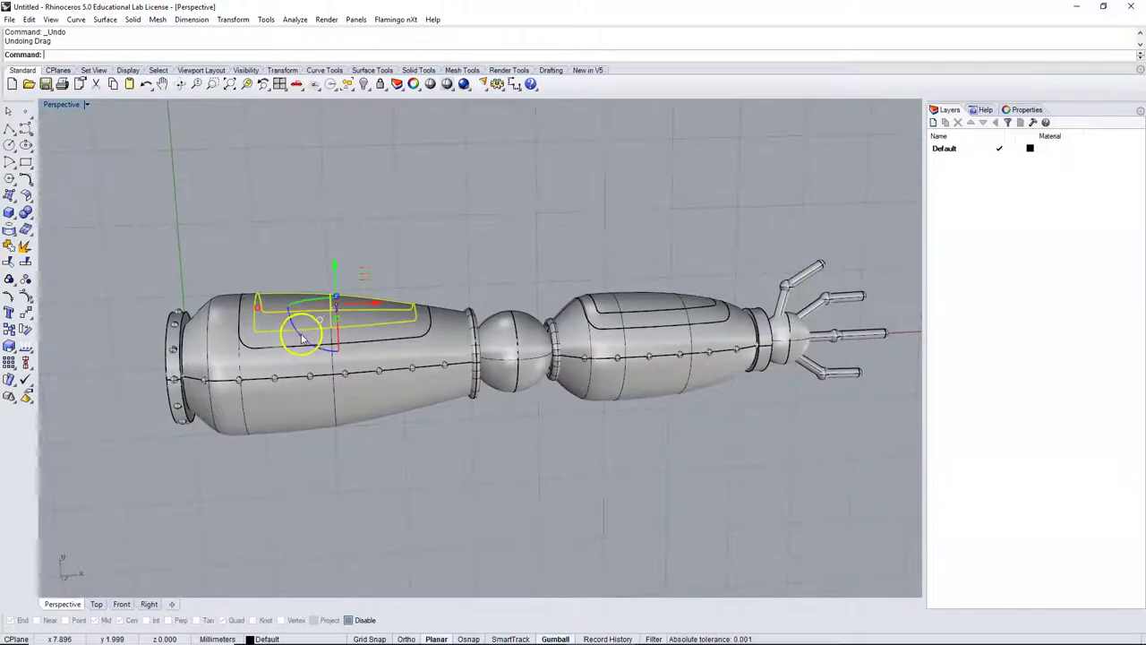
- Try to rotate the inner cut-out panel about its Z axis, and undo the rotation
{"action": "left_click", "coordinate": [303, 337]}
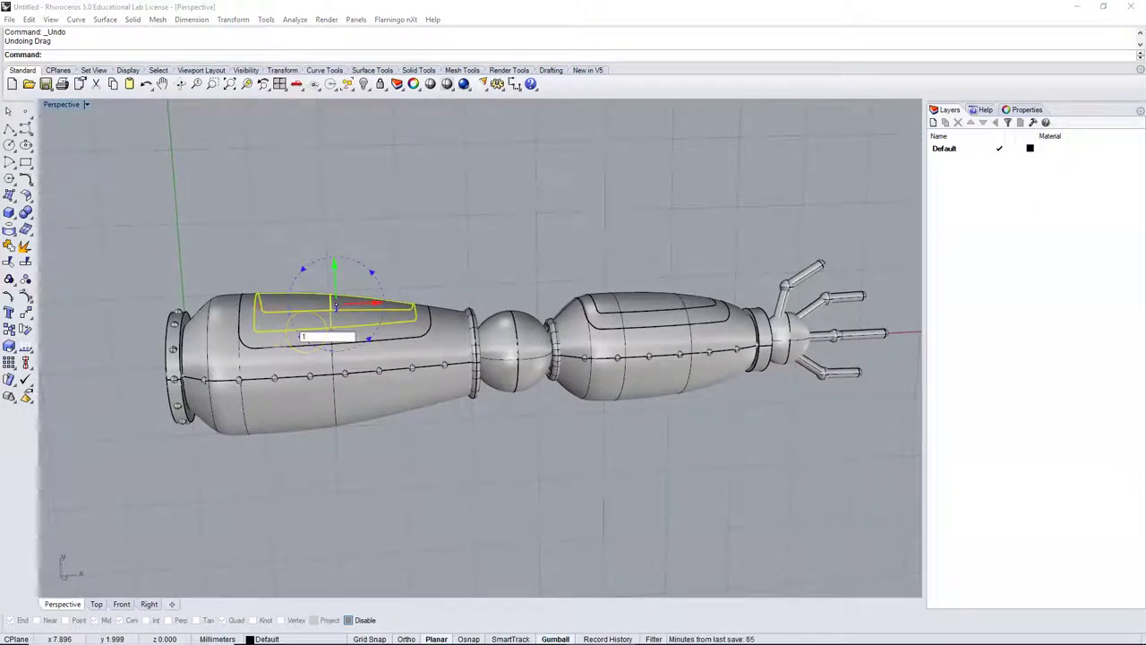
{"action": "left_click", "coordinate": [456, 217]}
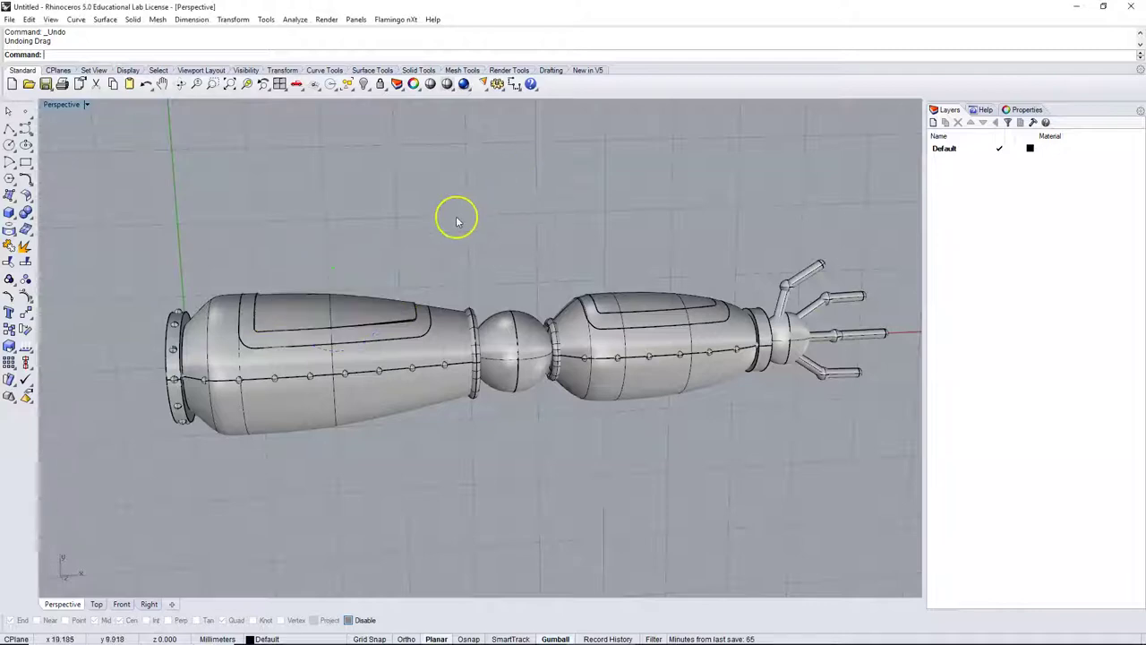
{"action": "right_click_drag", "start_coordinate": [455, 218], "coordinate": [569, 269]}
{"action": "left_click", "coordinate": [414, 276]}
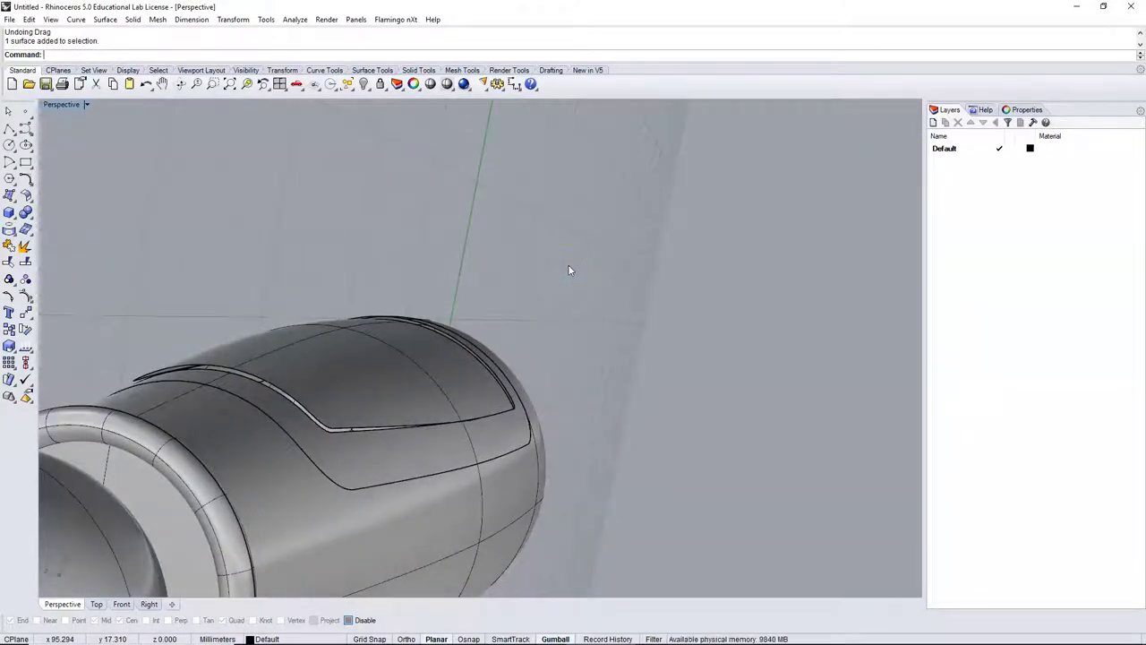
{"action": "key", "text": "ctrl+z"}
- Flip the inner cut-out panel of the upper arm upside down about the arm's lengthwise X axis
{"action": "left_click", "coordinate": [563, 276]}
{"action": "left_click", "coordinate": [343, 375]}
{"action": "right_click_drag", "start_coordinate": [343, 375], "coordinate": [440, 376]}
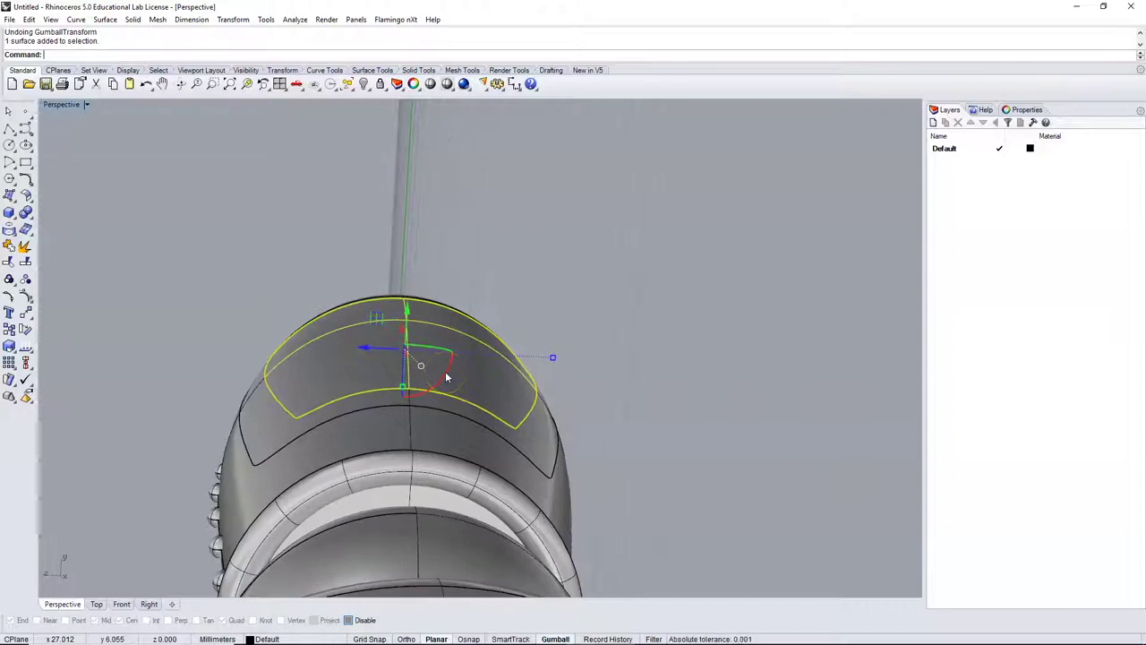
{"action": "key", "text": "Return"}
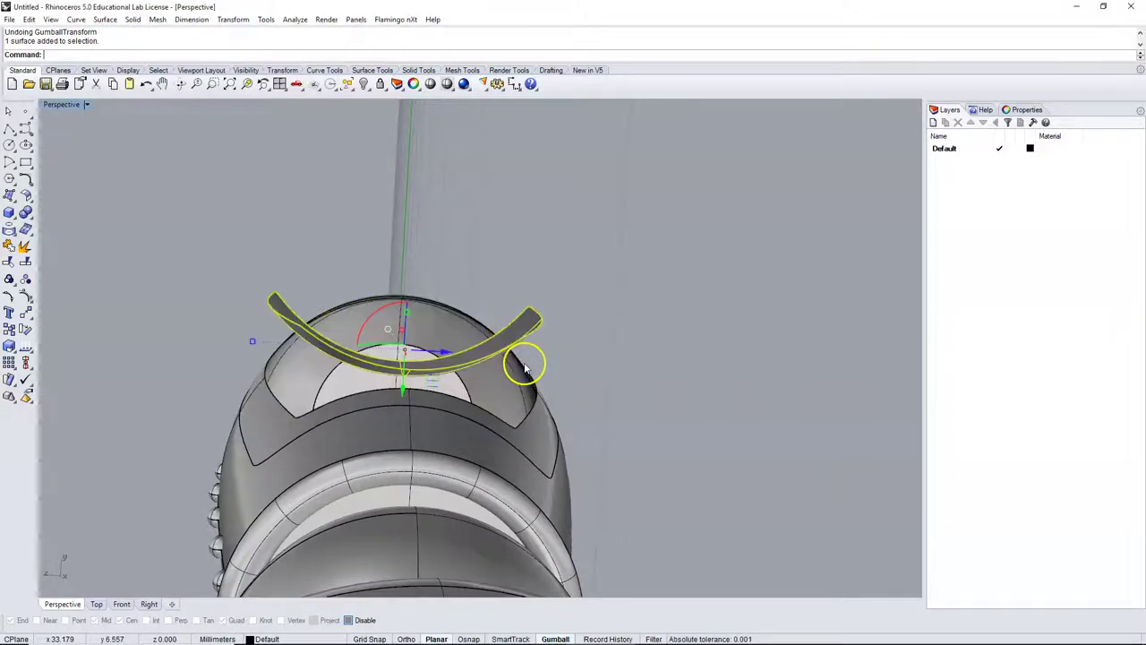
- Sink the flipped panel through the opening into the upper arm so it forms the floor of a recess
{"action": "right_click_drag", "start_coordinate": [524, 367], "coordinate": [482, 313]}
{"action": "left_click", "coordinate": [509, 332]}
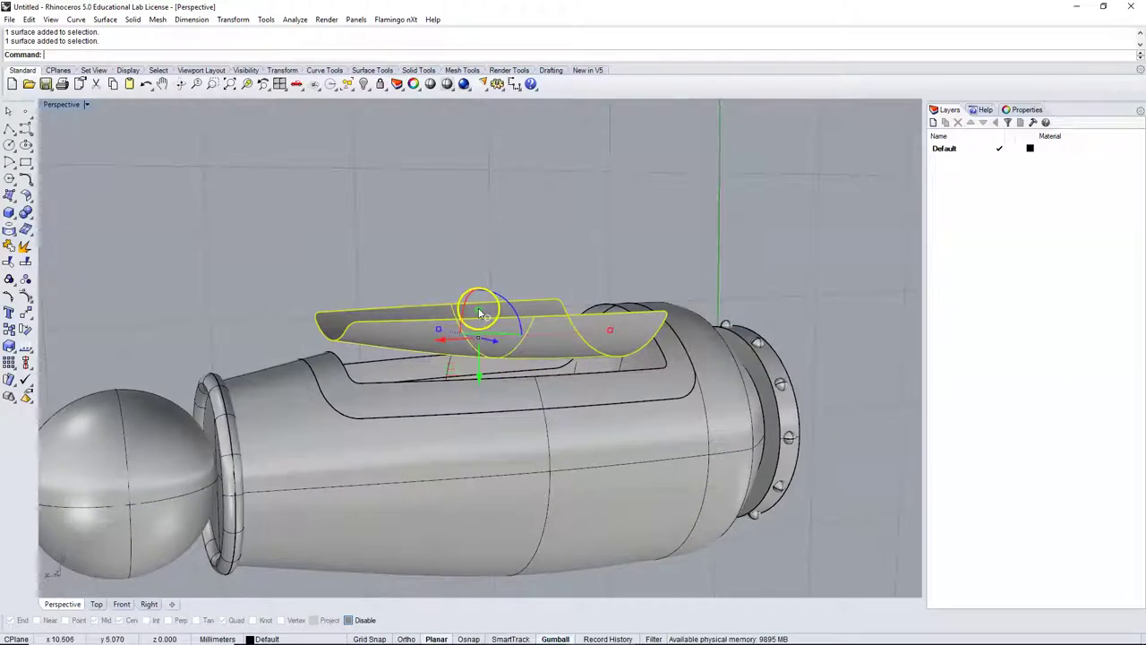
{"action": "left_click_drag", "start_coordinate": [479, 310], "coordinate": [474, 519]}
{"action": "left_click", "coordinate": [522, 264]}
{"action": "left_click", "coordinate": [486, 330]}
{"action": "left_click", "coordinate": [456, 194]}
- Delete the two leftover construction curves along the centre axis inside the upper arm
{"action": "right_click_drag", "start_coordinate": [456, 197], "coordinate": [695, 335]}
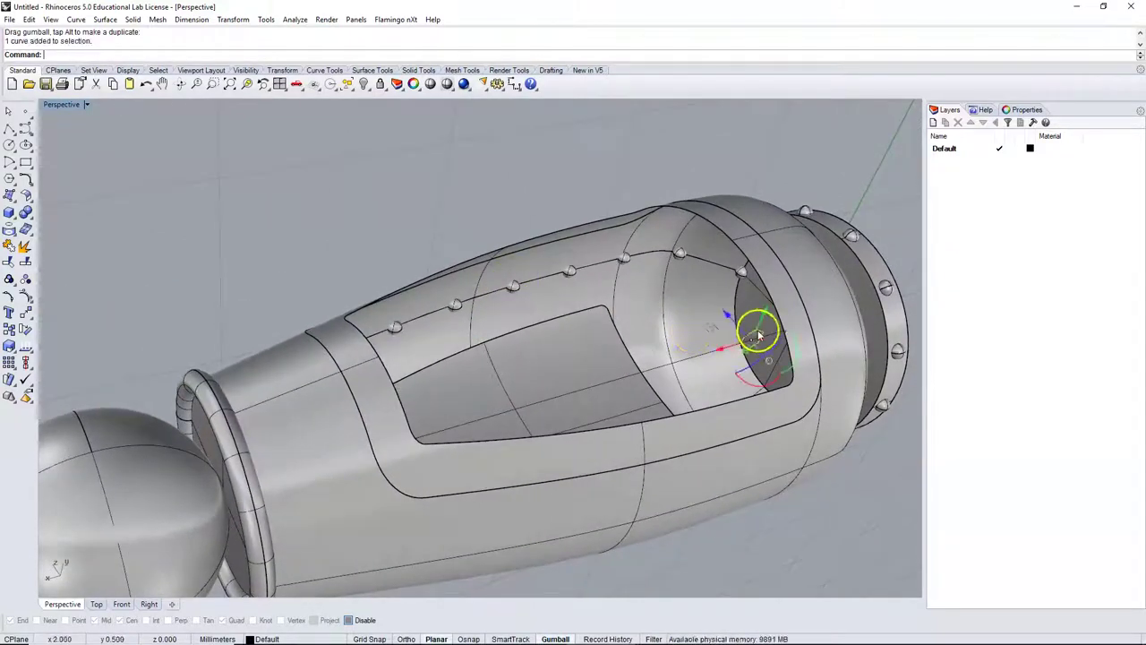
{"action": "key", "text": "Delete"}
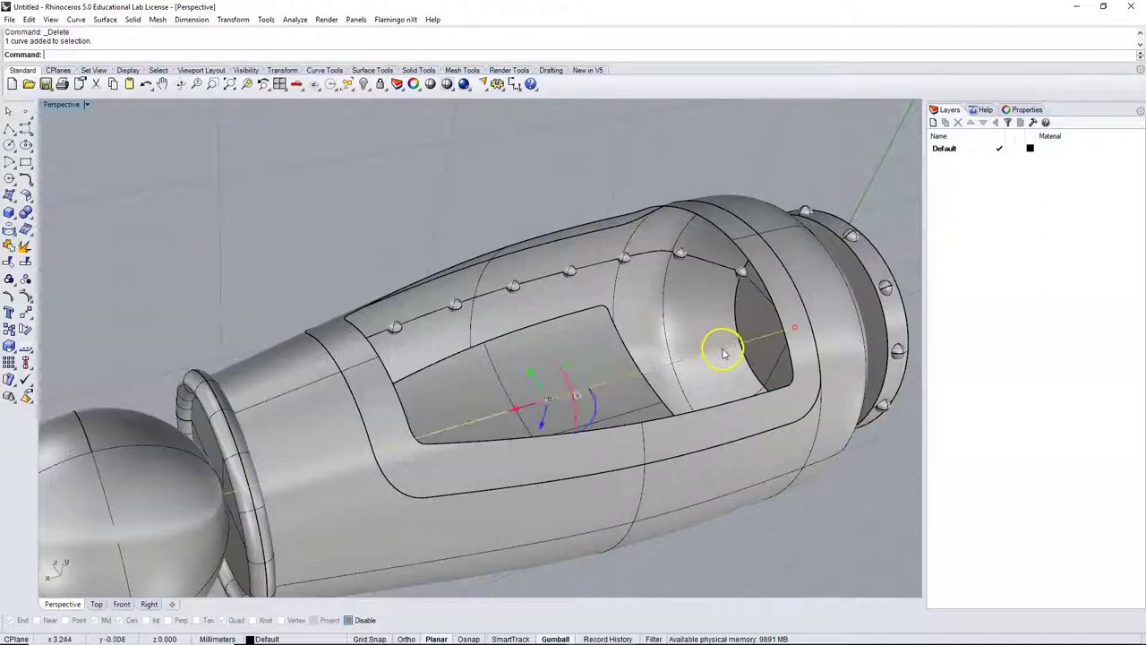
{"action": "key", "text": "Delete"}
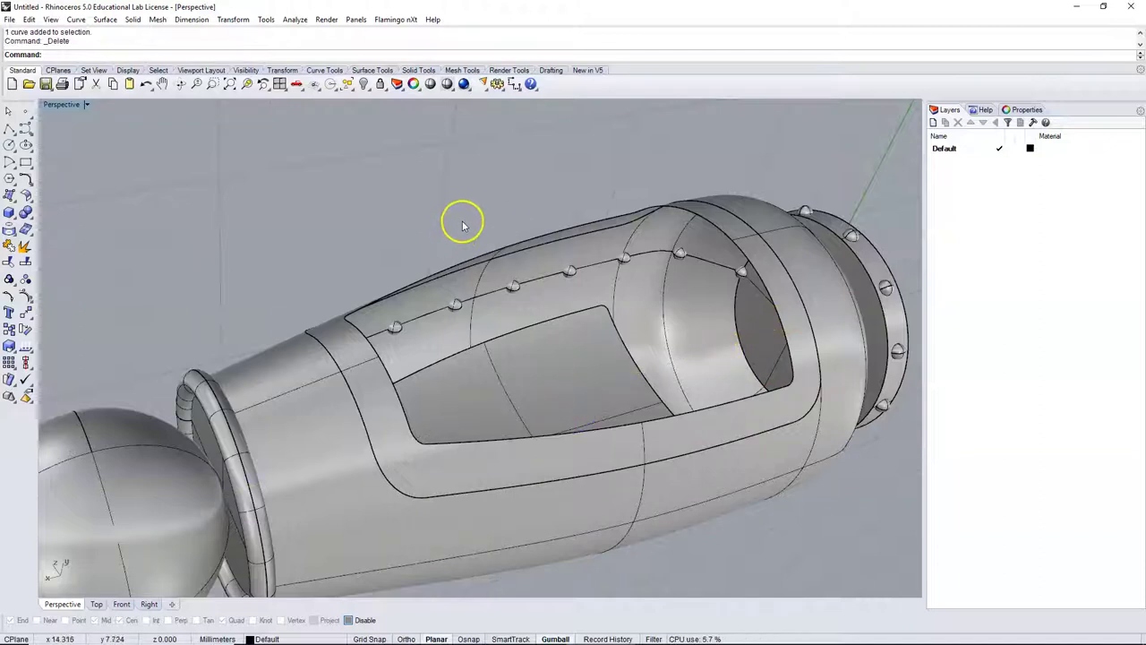
- Loft the long U-shaped edge of the opening to the matching floor edge, using Normal style without simplifying
{"action": "left_click", "coordinate": [104, 19]}
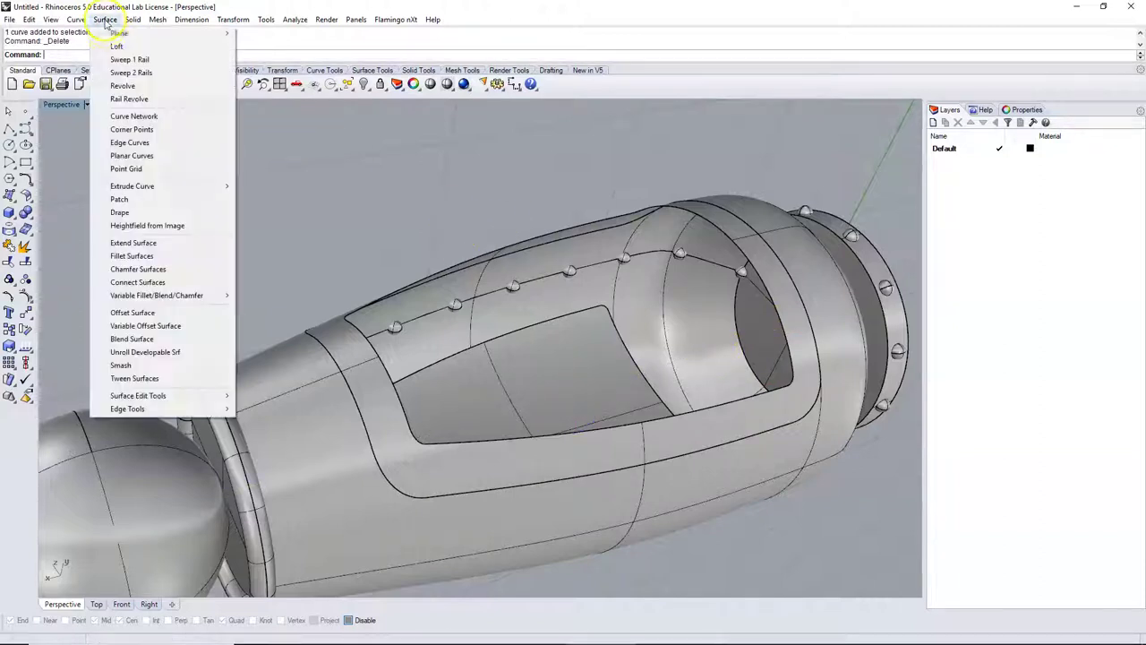
{"action": "left_click", "coordinate": [118, 45]}
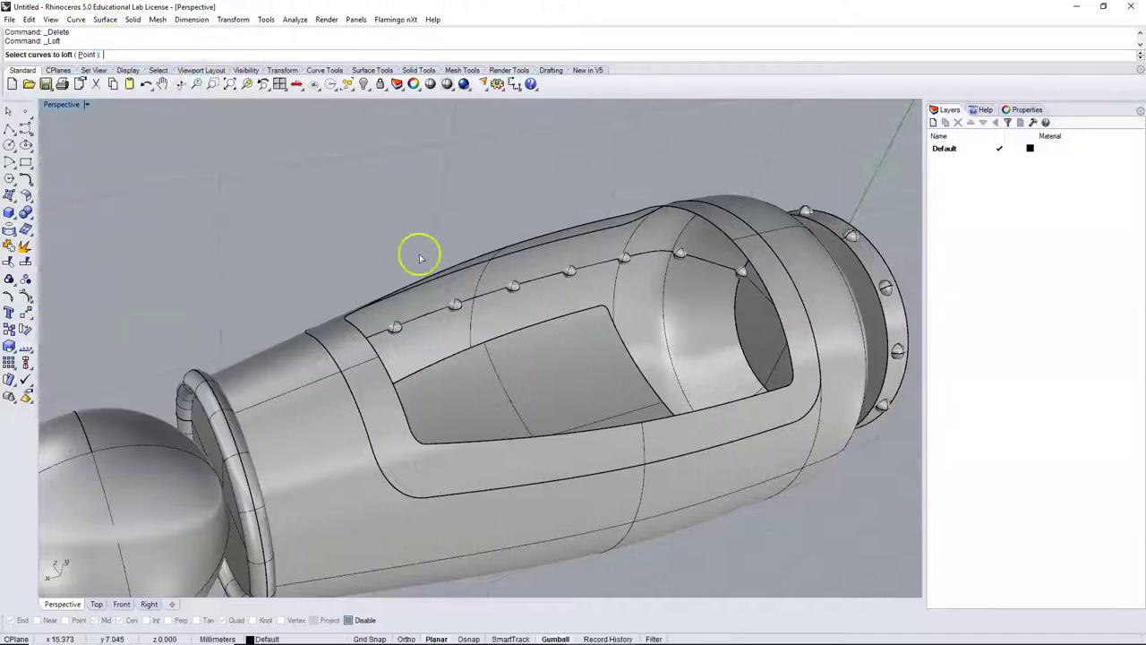
{"action": "left_click", "coordinate": [498, 340]}
{"action": "right_click_drag", "start_coordinate": [497, 335], "coordinate": [487, 197]}
{"action": "left_click", "coordinate": [537, 264]}
{"action": "right_click", "coordinate": [486, 193]}
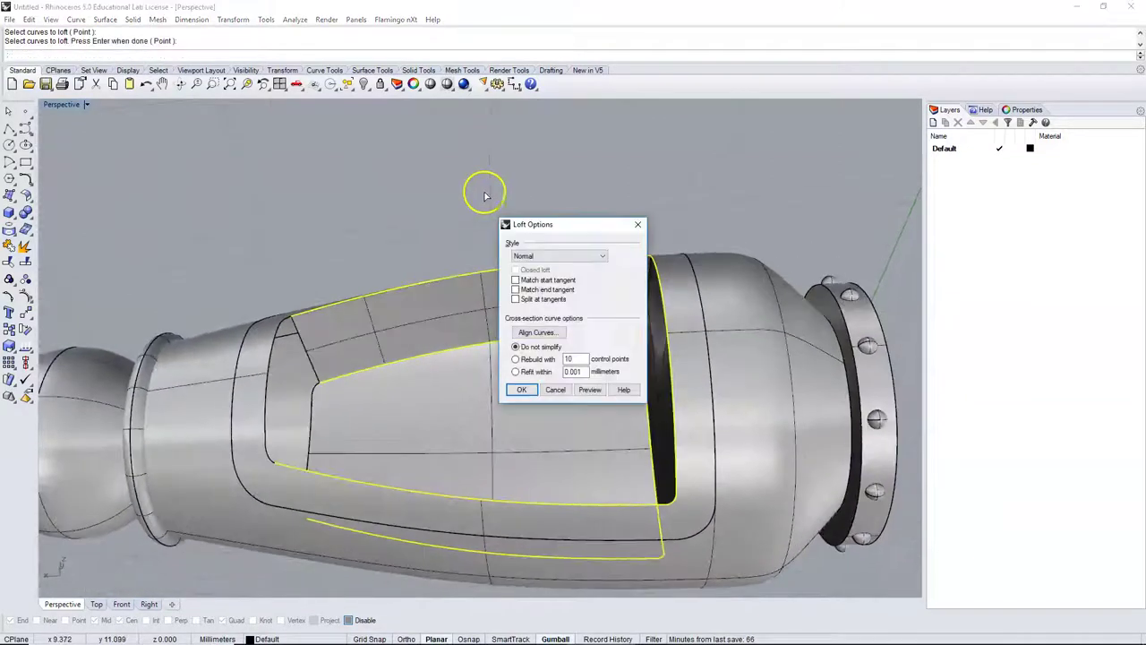
{"action": "key", "text": "Return"}
- Loft the short elbow-end edge of the opening to the matching edge of the recess floor
{"action": "right_click_drag", "start_coordinate": [588, 319], "coordinate": [554, 310]}
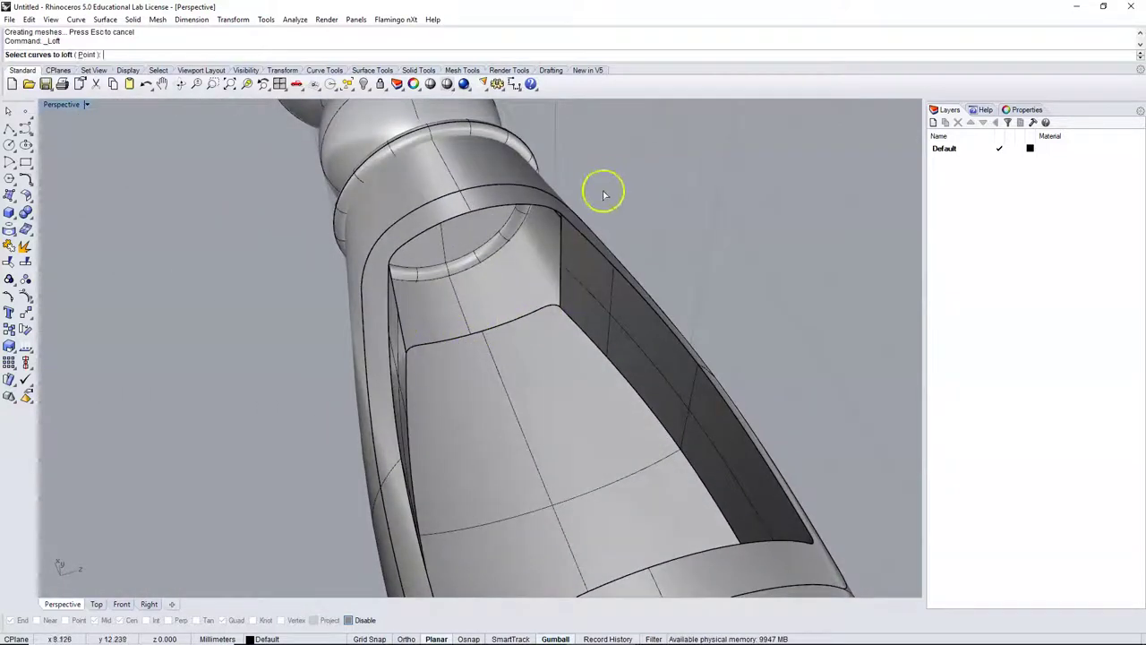
{"action": "right_click_drag", "start_coordinate": [558, 257], "coordinate": [476, 285]}
{"action": "key", "text": "Return"}
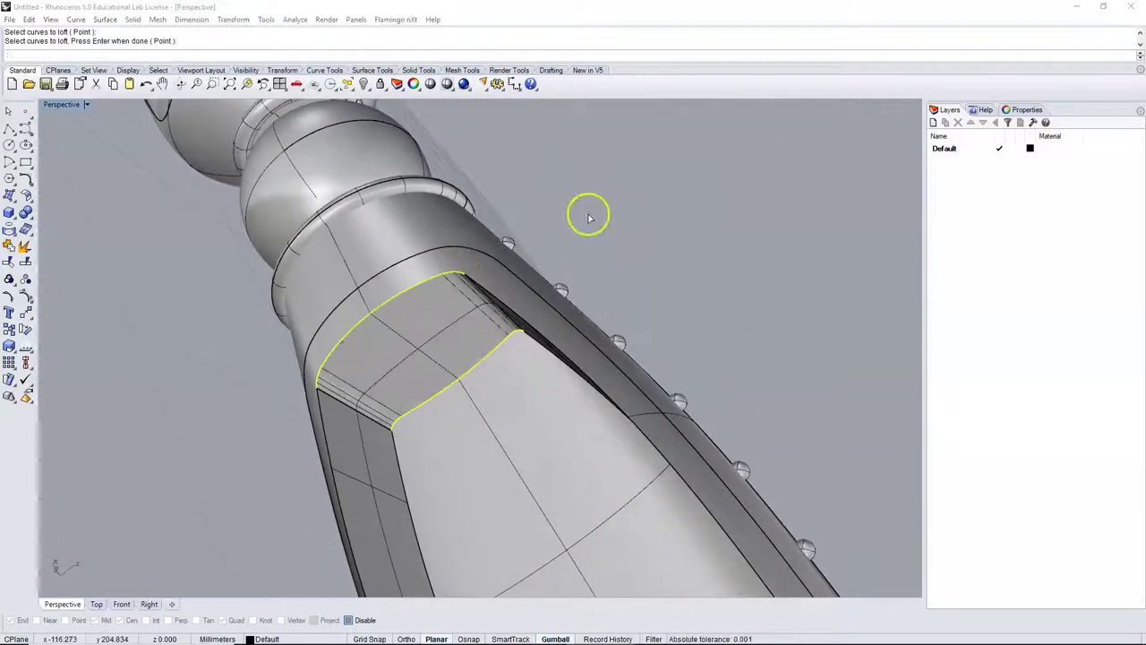
{"action": "key", "text": "Return"}
- Set the perspective viewport to Wireframe display to expose the upper arm's interior
{"action": "right_click_drag", "start_coordinate": [626, 197], "coordinate": [752, 297]}
{"action": "right_click", "coordinate": [355, 468]}
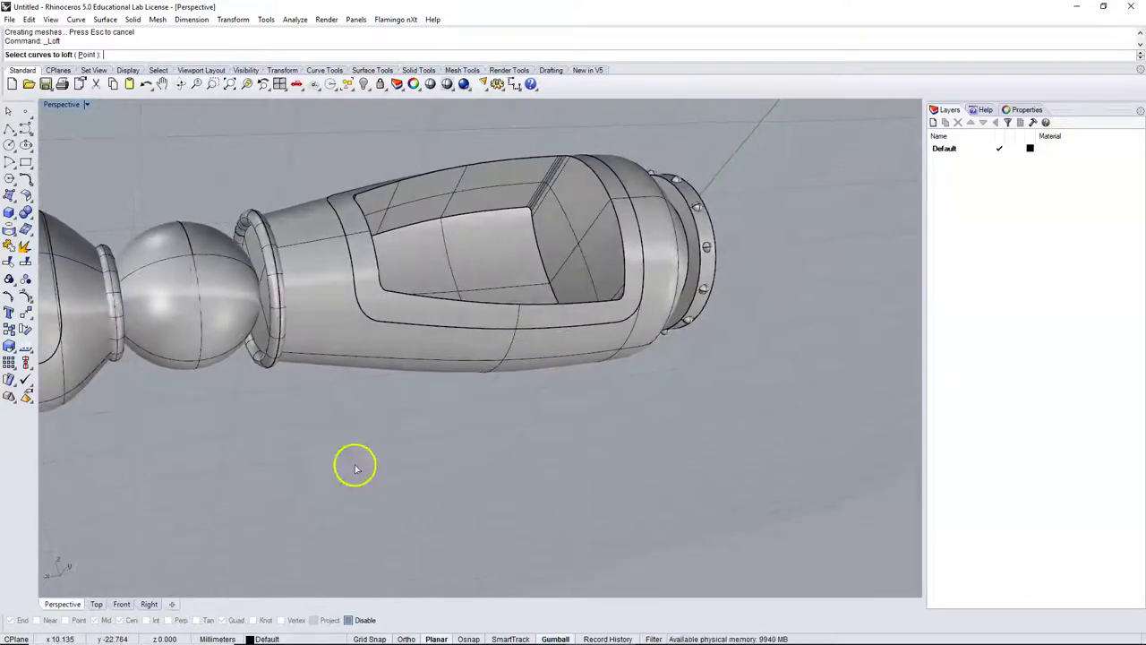
{"action": "left_click", "coordinate": [87, 104]}
{"action": "left_click", "coordinate": [90, 135]}
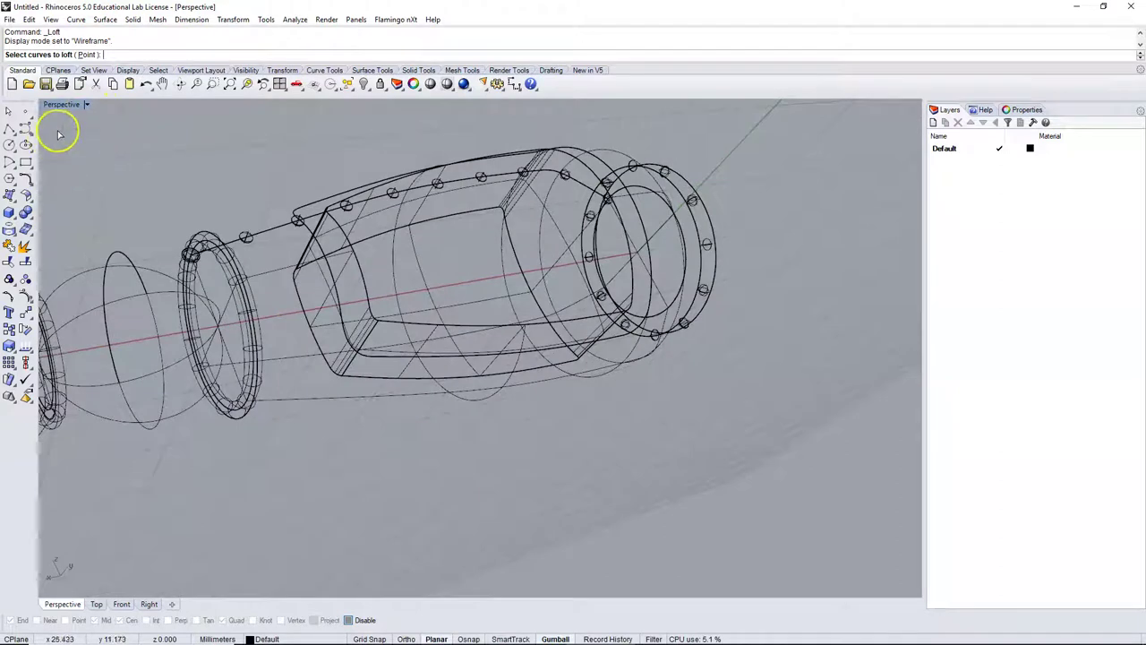
- Draw a straight polyline from the centre of the elbow-end ring to the centre of the shoulder ring, snapping only to centres
{"action": "left_click", "coordinate": [9, 129]}
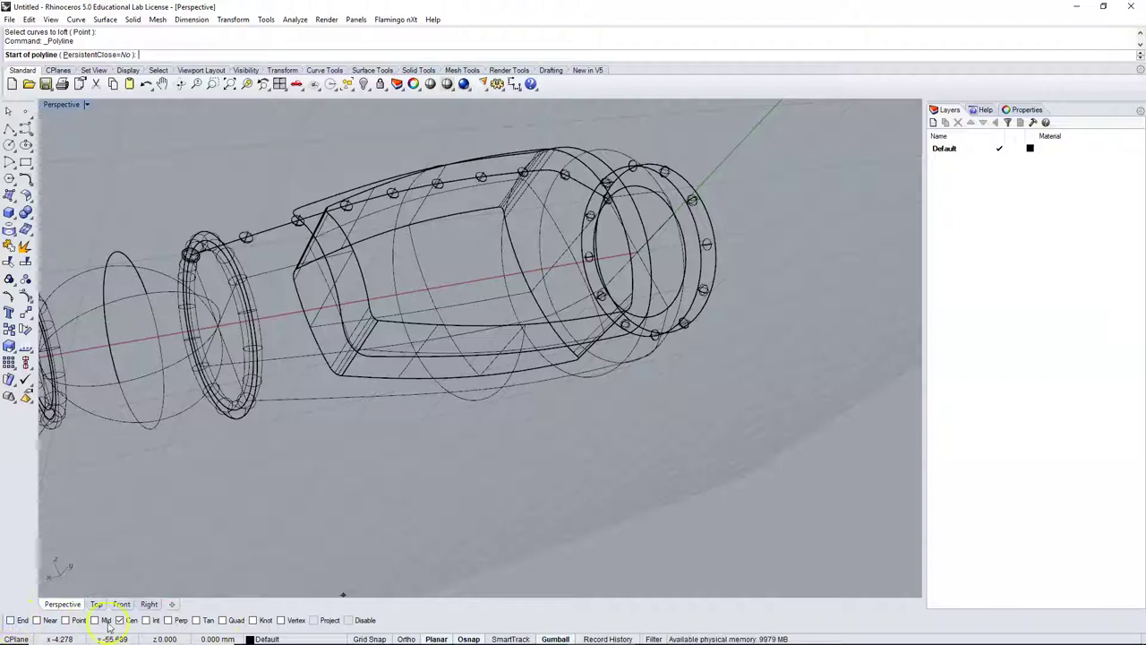
{"action": "left_click", "coordinate": [245, 335]}
{"action": "right_click_drag", "start_coordinate": [406, 323], "coordinate": [635, 292]}
{"action": "left_click", "coordinate": [660, 263]}
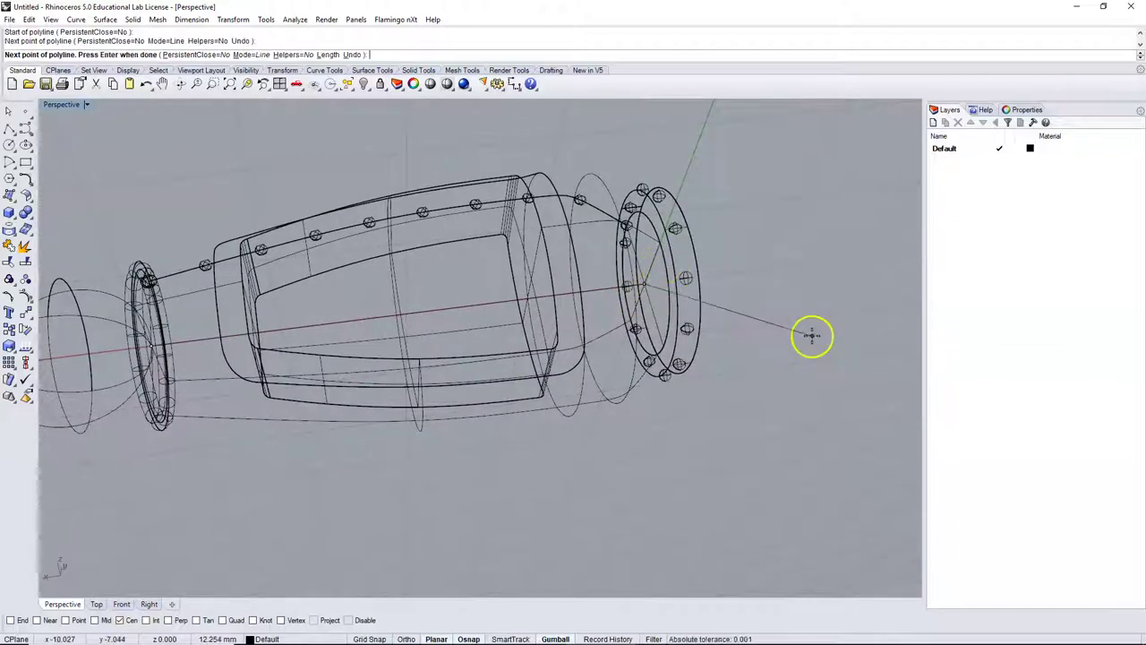
{"action": "right_click", "coordinate": [808, 332]}
- Shorten the axis line along its length so it spans about the length of the upper arm's recess
{"action": "right_click_drag", "start_coordinate": [729, 333], "coordinate": [650, 310]}
{"action": "left_click", "coordinate": [415, 286]}
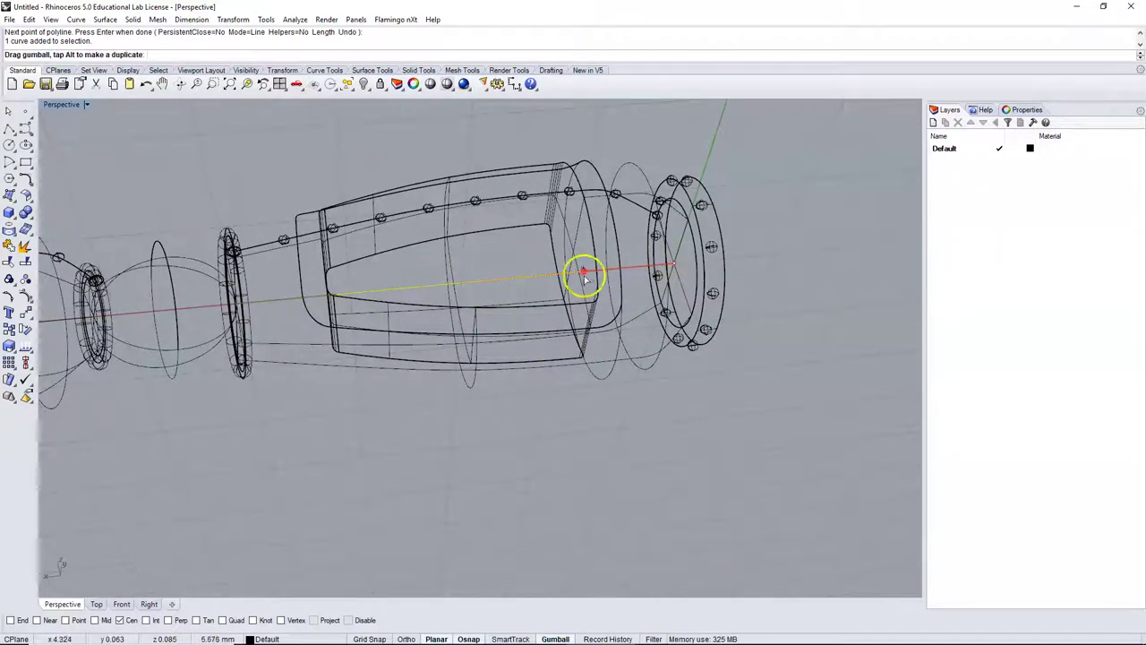
{"action": "right_click_drag", "start_coordinate": [583, 277], "coordinate": [590, 285]}
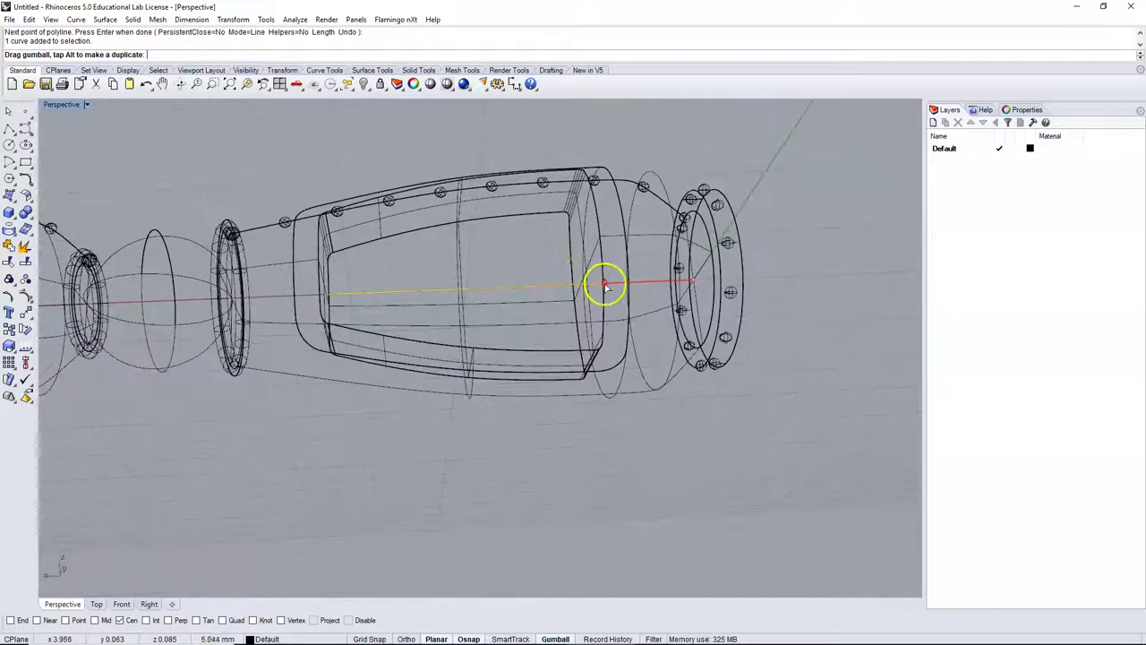
{"action": "left_click_drag", "start_coordinate": [605, 285], "coordinate": [605, 285]}
{"action": "right_click_drag", "start_coordinate": [414, 251], "coordinate": [402, 300]}
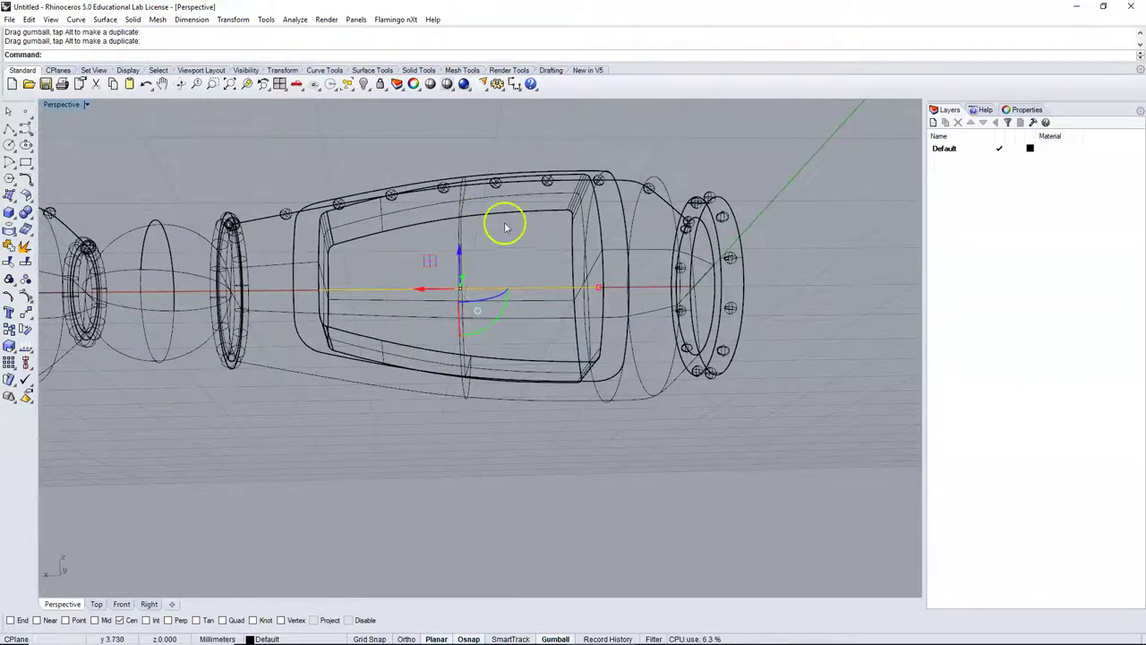
- Set the perspective viewport back to Shaded display
{"action": "right_click_drag", "start_coordinate": [504, 225], "coordinate": [228, 146]}
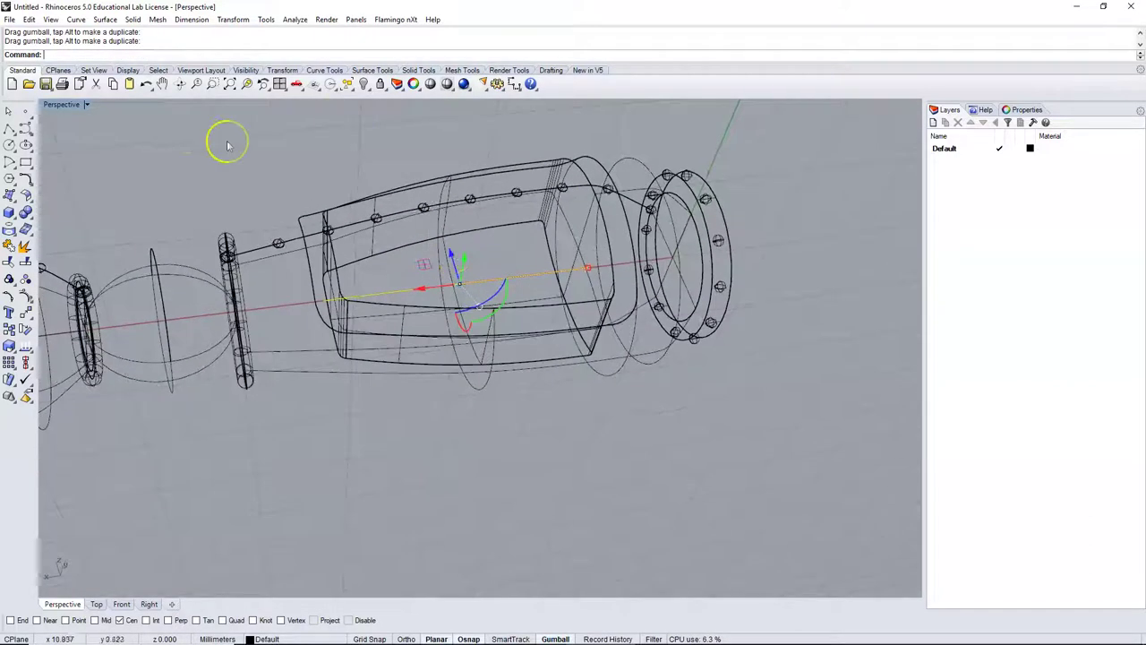
{"action": "left_click", "coordinate": [86, 105]}
{"action": "left_click", "coordinate": [74, 148]}
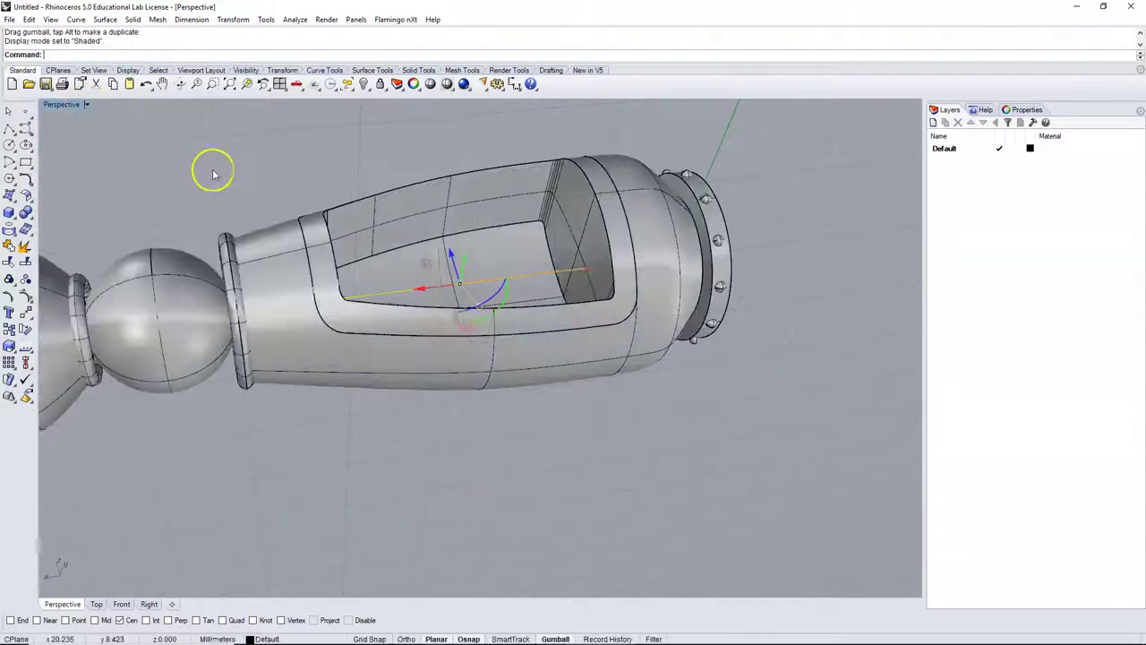
{"action": "right_click_drag", "start_coordinate": [420, 280], "coordinate": [459, 287]}
- Create a 5-turn helix around the shortened axis line in the upper arm, with a radius of about 2.3 mm
{"action": "left_click", "coordinate": [424, 284]}
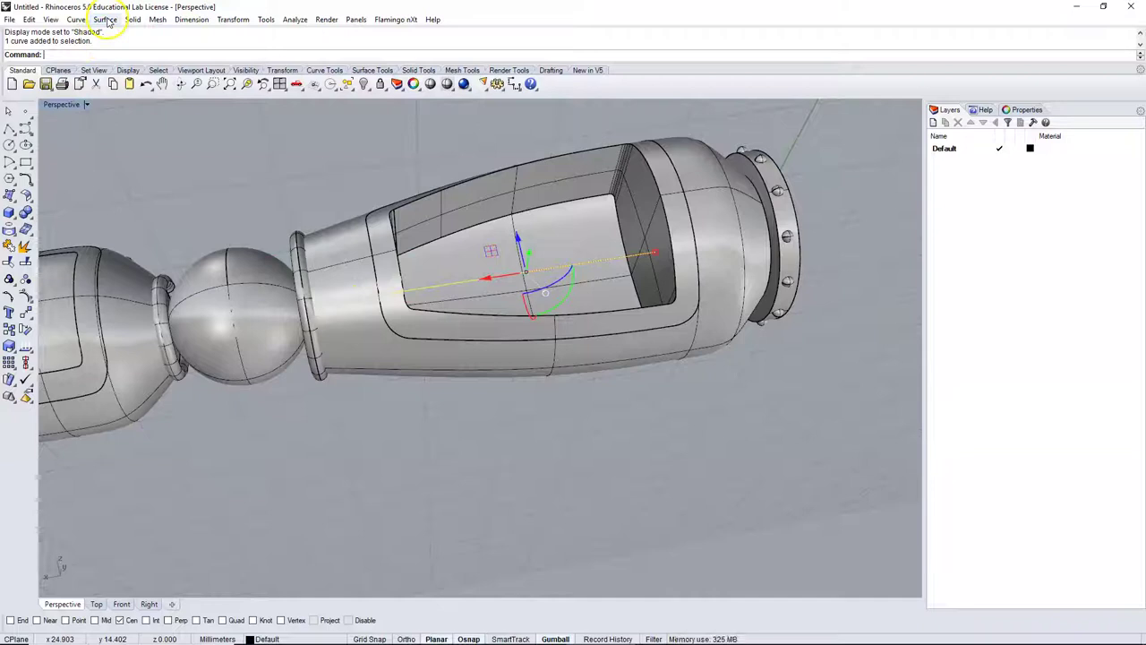
{"action": "left_click", "coordinate": [79, 19]}
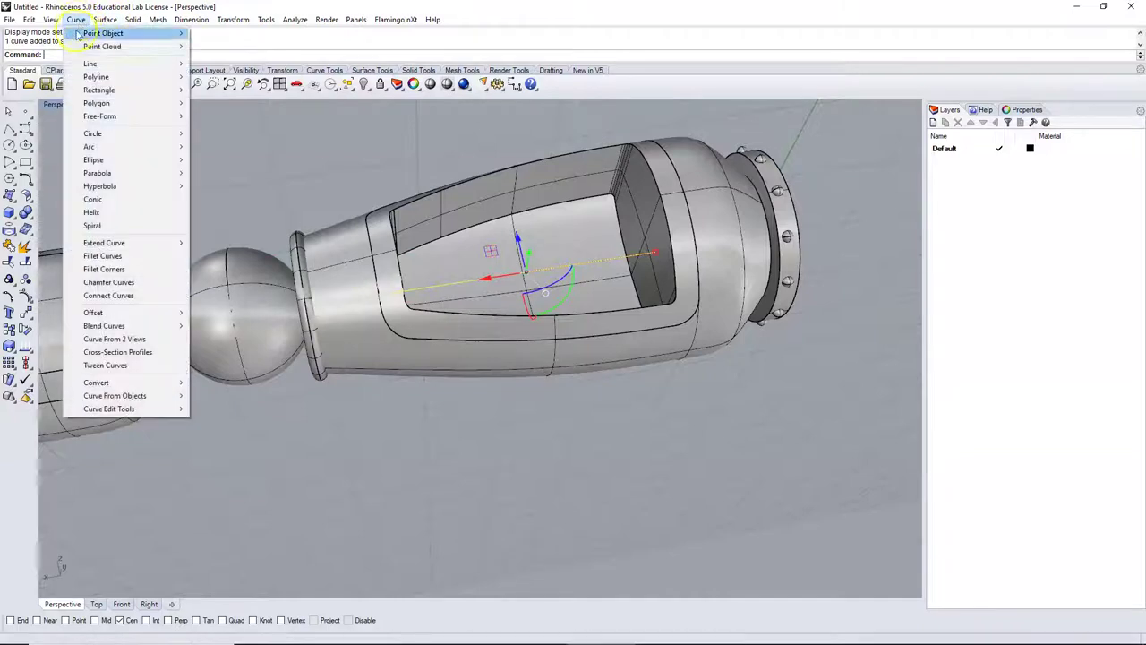
{"action": "left_click", "coordinate": [88, 210]}
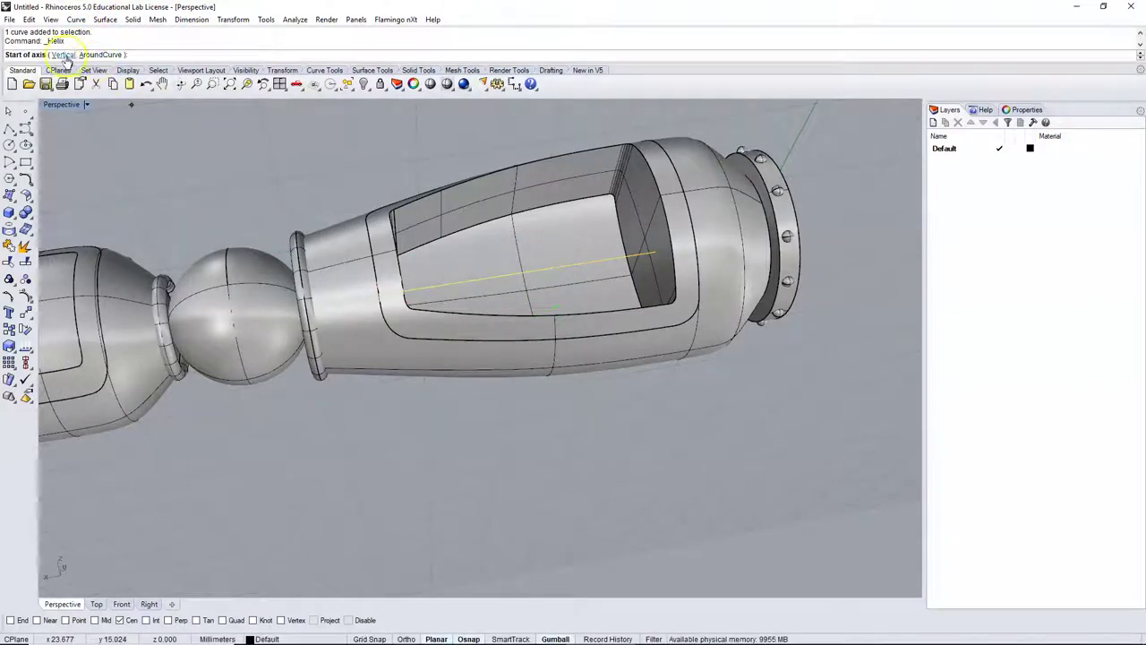
{"action": "left_click", "coordinate": [101, 55]}
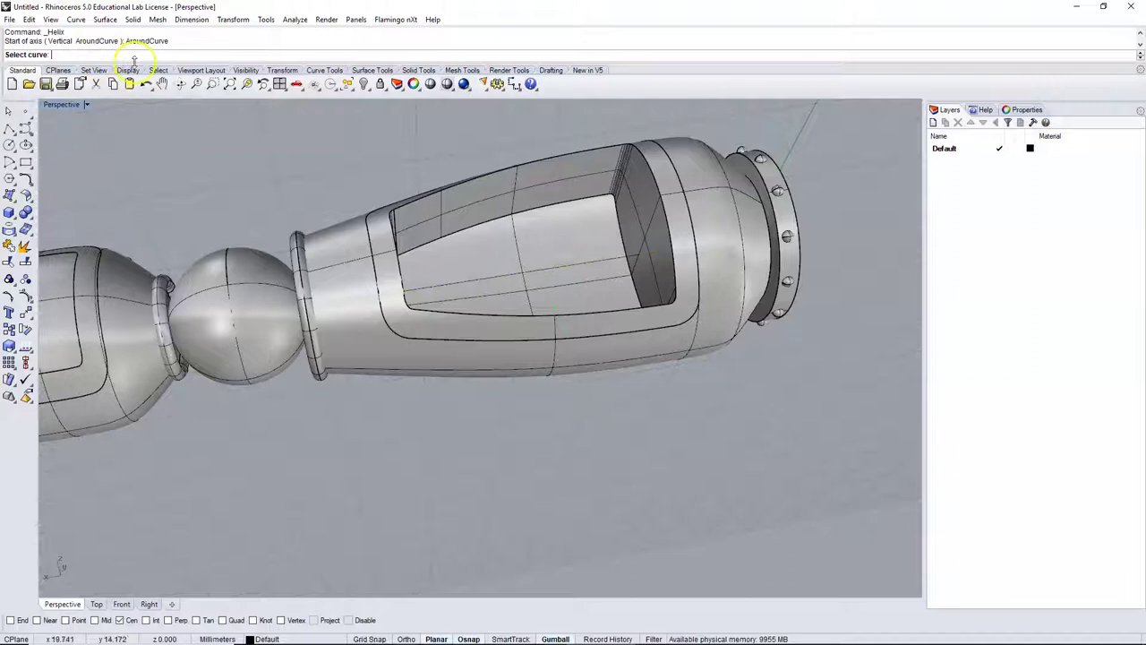
{"action": "left_click", "coordinate": [462, 286]}
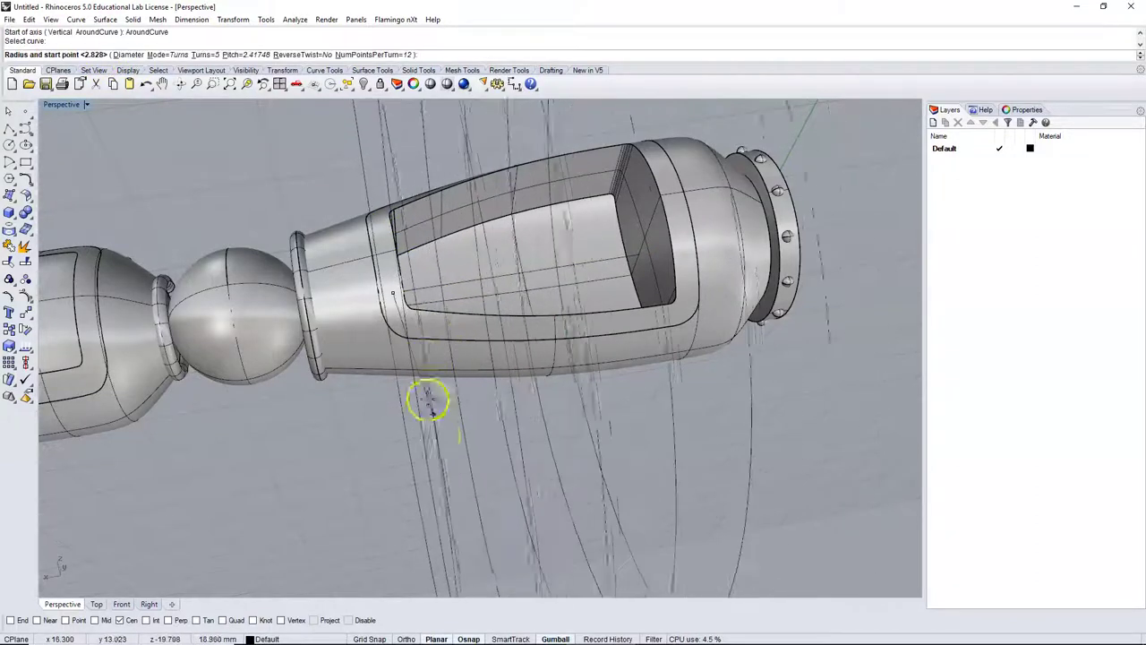
{"action": "right_click_drag", "start_coordinate": [439, 439], "coordinate": [418, 364]}
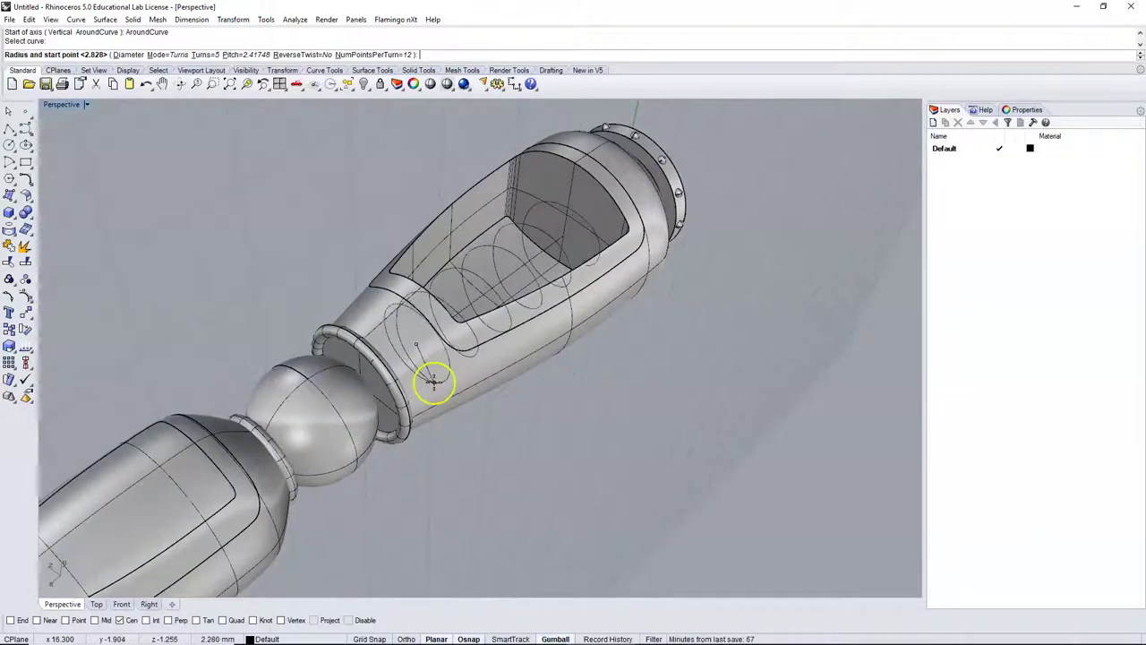
{"action": "left_click", "coordinate": [434, 380]}
{"action": "right_click_drag", "start_coordinate": [435, 382], "coordinate": [566, 267]}
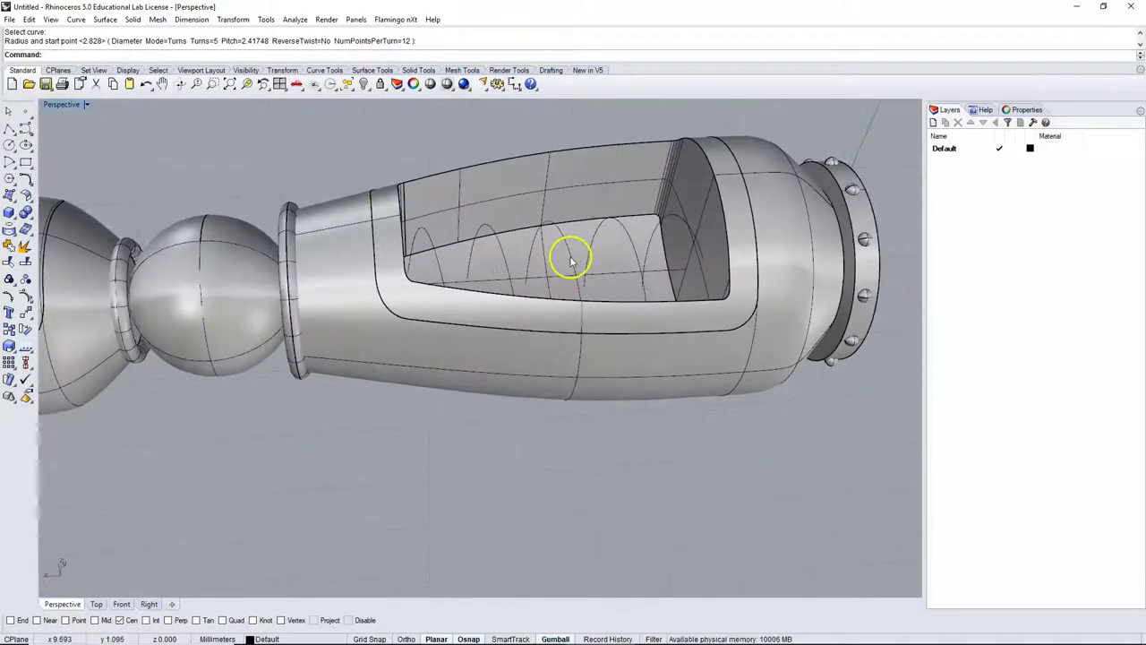
- Move the helix sideways toward the opening of the upper arm's recess
{"action": "left_click", "coordinate": [572, 261]}
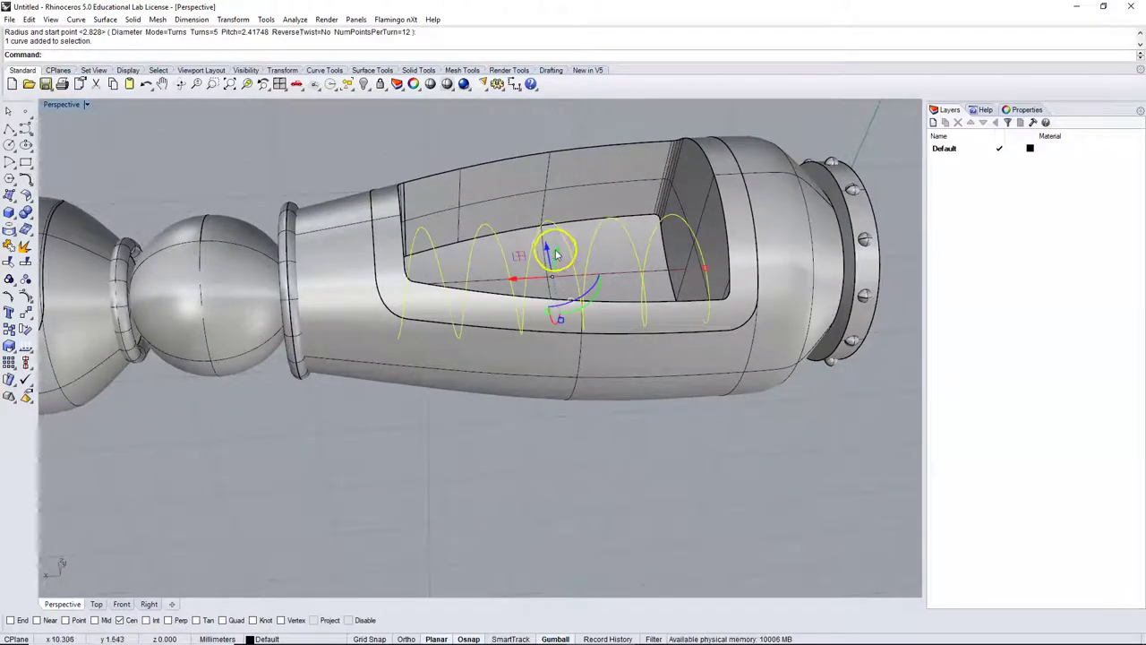
{"action": "left_click_drag", "start_coordinate": [555, 255], "coordinate": [562, 220]}
{"action": "mouse_move", "coordinate": [562, 220]}
{"action": "right_mouse_down"}
{"action": "mouse_move", "coordinate": [550, 302]}
{"action": "mouse_move", "coordinate": [545, 266]}
{"action": "mouse_move", "coordinate": [565, 228]}
{"action": "right_mouse_up"}
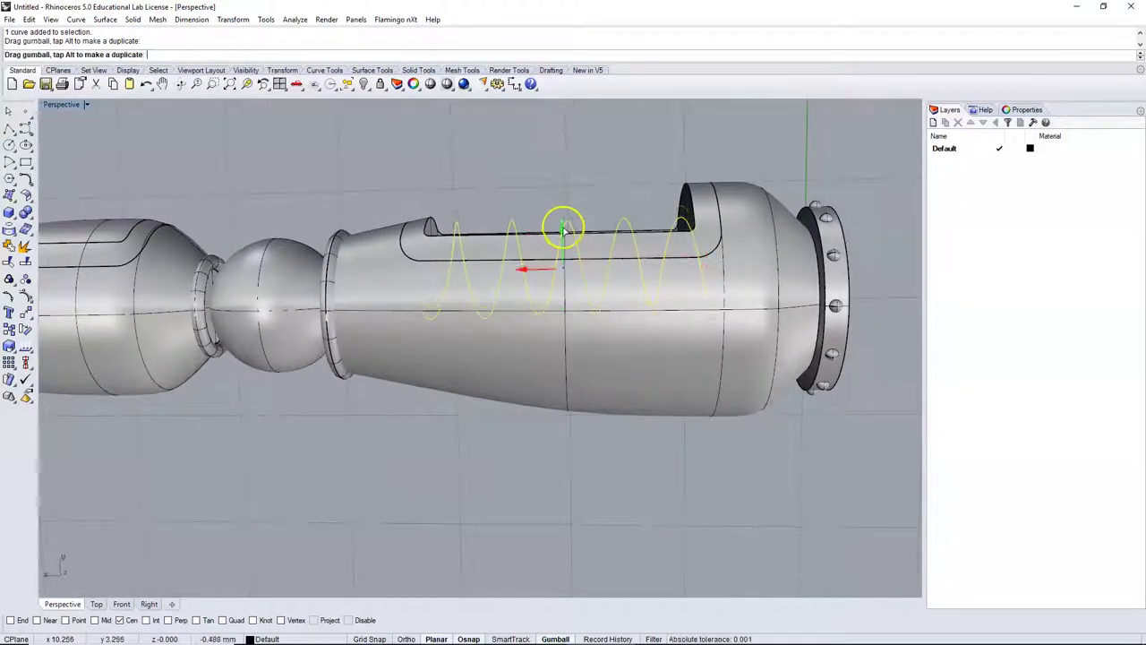
{"action": "left_click_drag", "start_coordinate": [563, 230], "coordinate": [562, 231]}
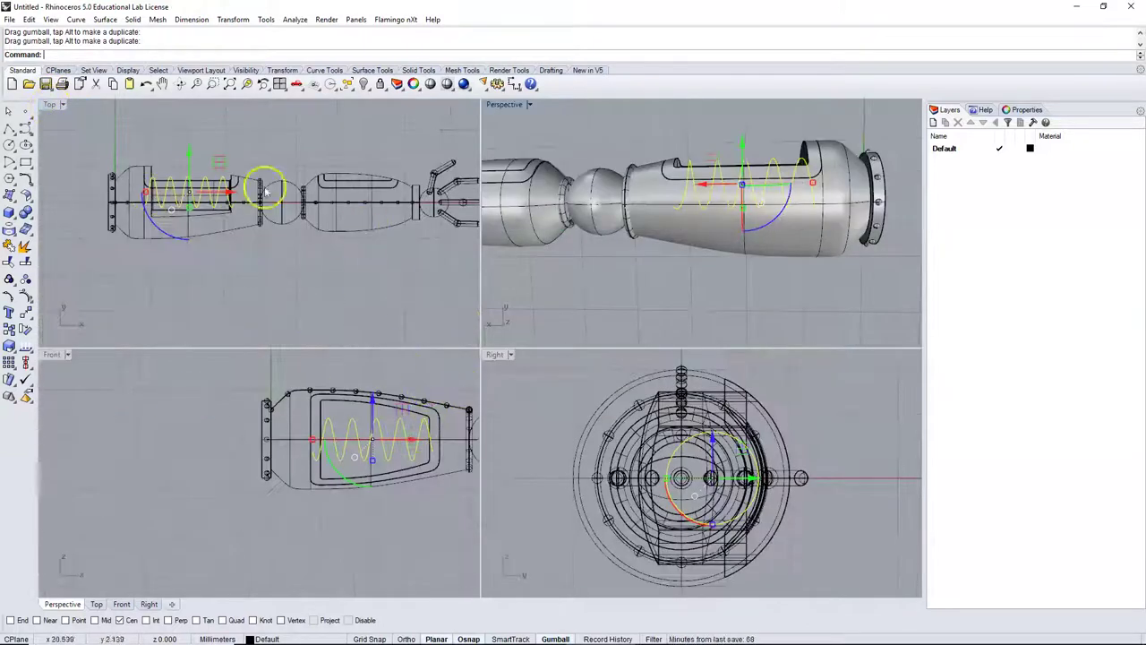
- Rotate the helix slightly in the Top view so it tilts along the slanted recess floor
{"action": "double_click", "coordinate": [50, 105]}
{"action": "scroll", "coordinate": [475, 261], "scroll_direction": "up", "scroll_amount": 3}
{"action": "scroll", "coordinate": [475, 261], "scroll_direction": "up", "scroll_amount": 2}
{"action": "right_click_drag", "start_coordinate": [475, 262], "coordinate": [496, 325]}
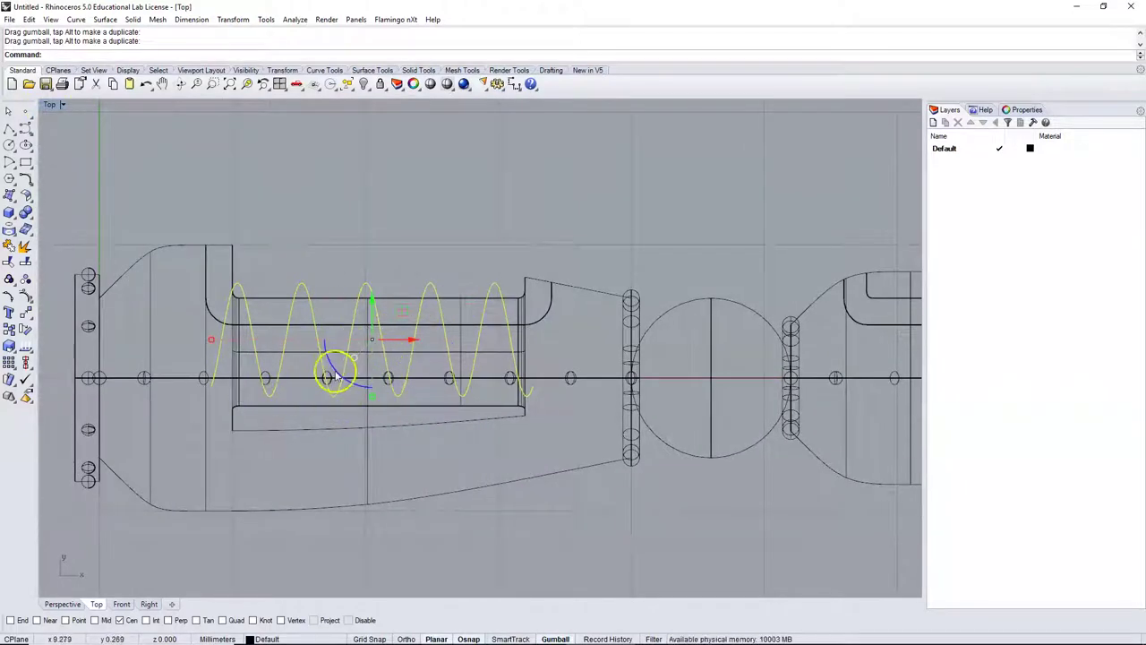
{"action": "left_click_drag", "start_coordinate": [339, 377], "coordinate": [331, 377]}
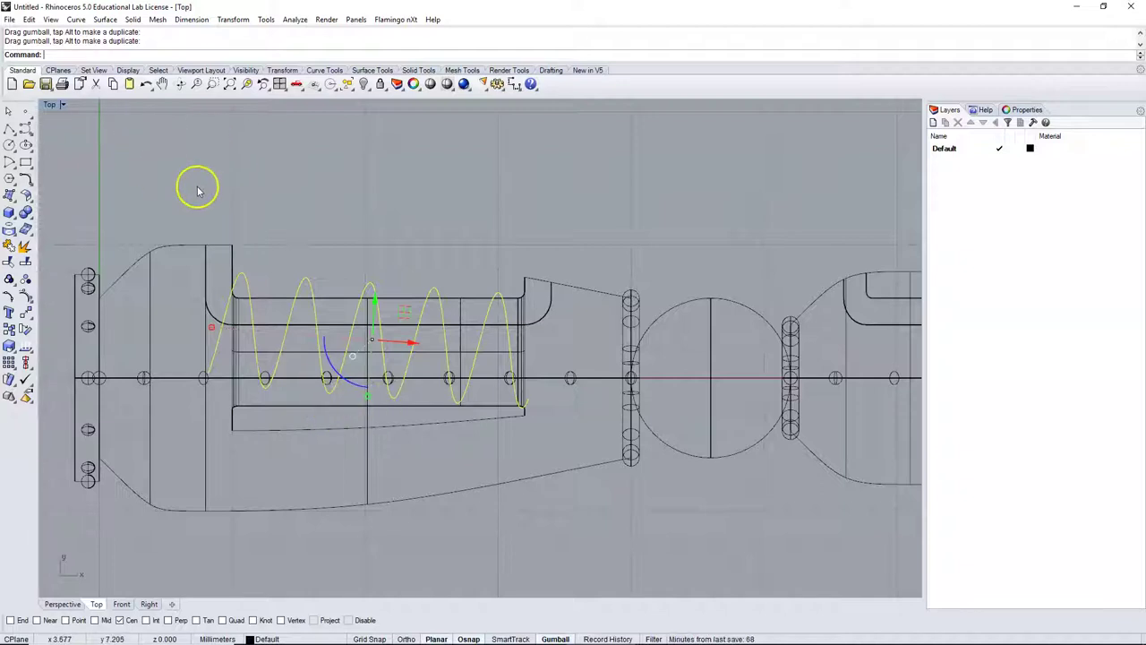
- Create a round-capped pipe along the helix with a radius of about 0.66 mm at both ends
{"action": "left_click", "coordinate": [10, 214]}
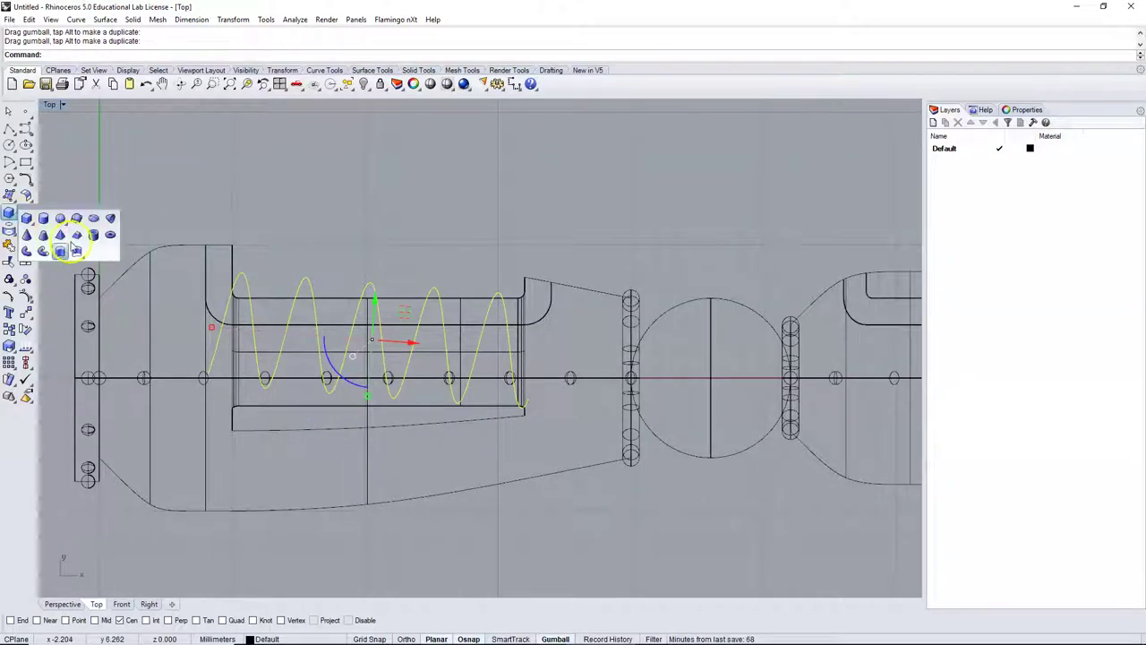
{"action": "left_click", "coordinate": [27, 252]}
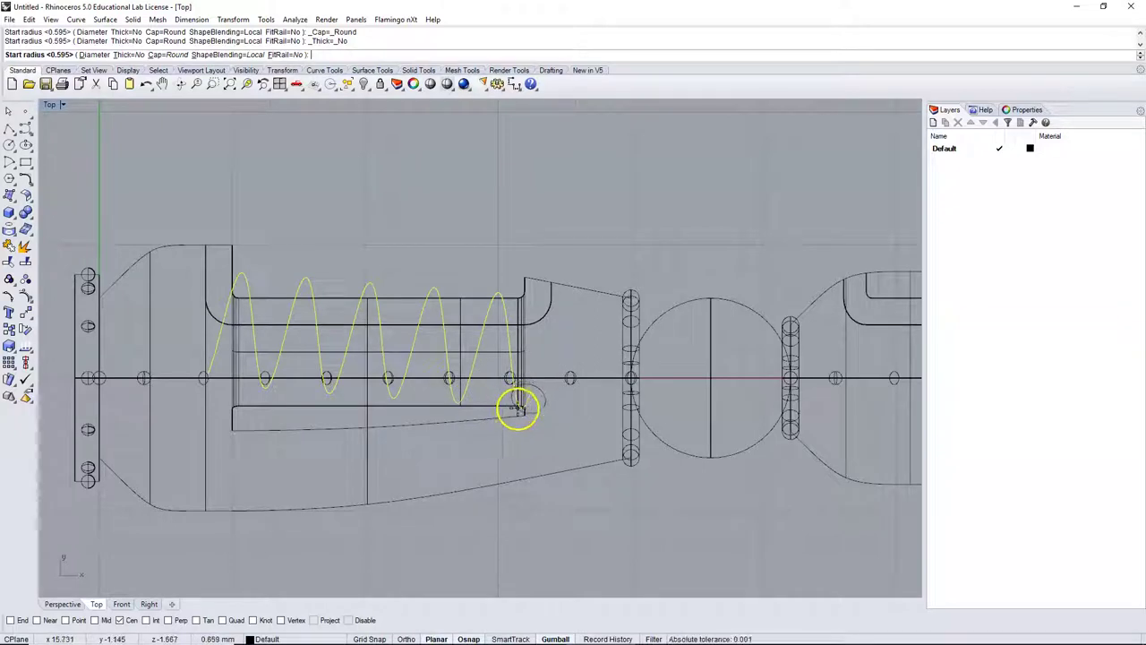
{"action": "left_click", "coordinate": [518, 407]}
{"action": "key", "text": "Return"}
{"action": "key", "text": "Return"}
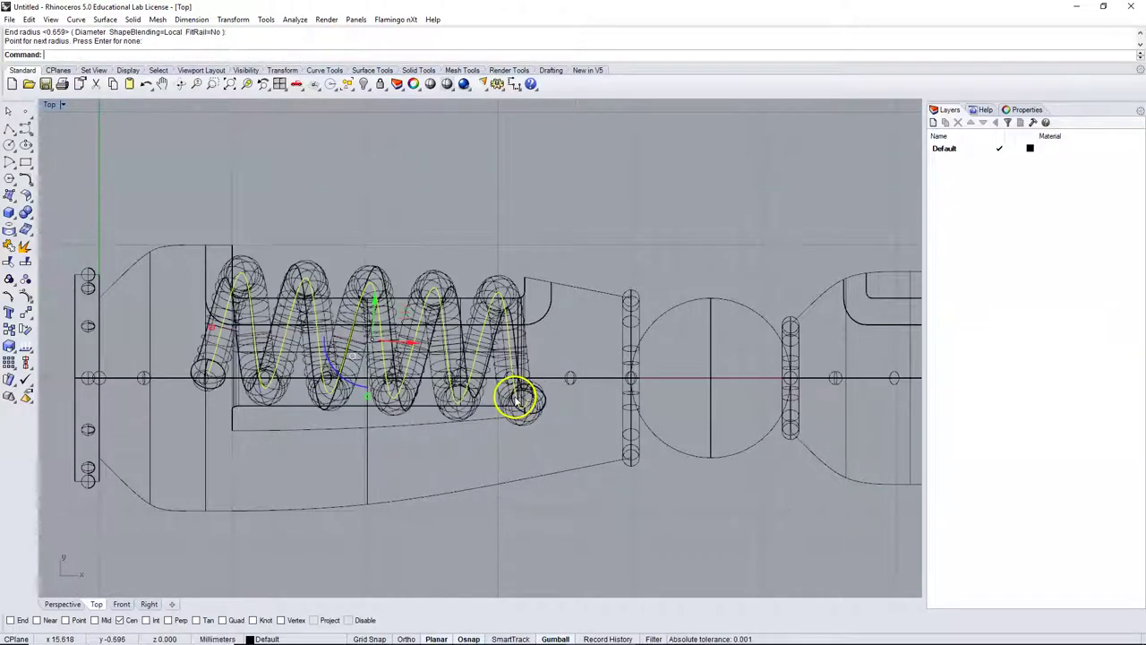
{"action": "left_click", "coordinate": [540, 206]}
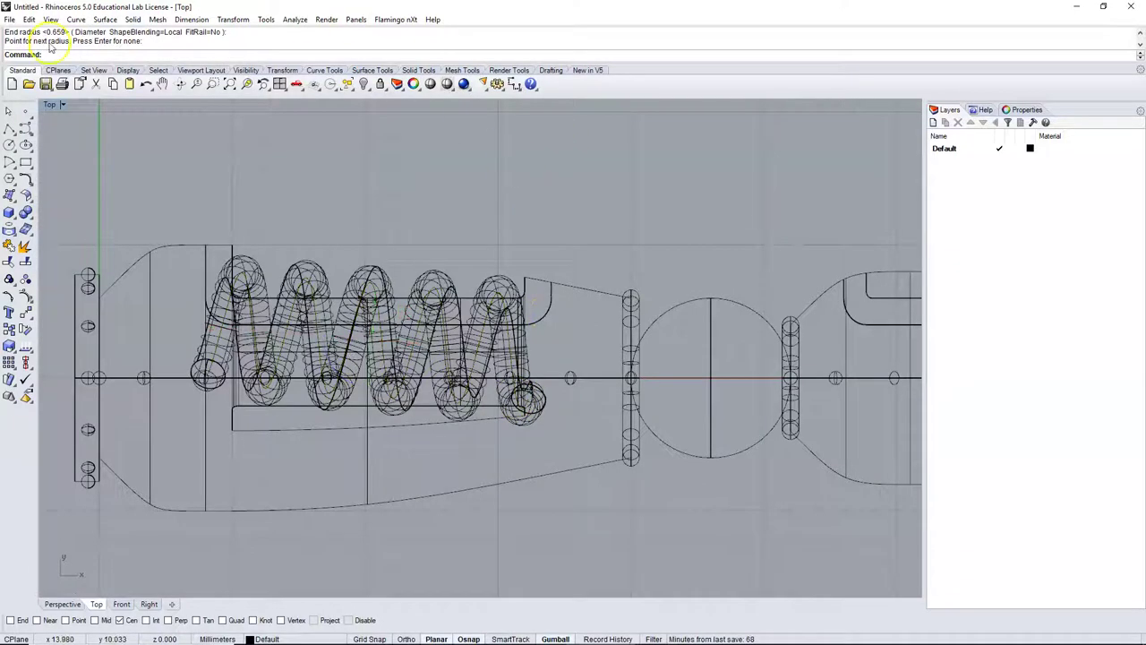
- Examine the piped coil in the upper arm's recess and the whole arm in the perspective view
{"action": "double_click", "coordinate": [51, 106]}
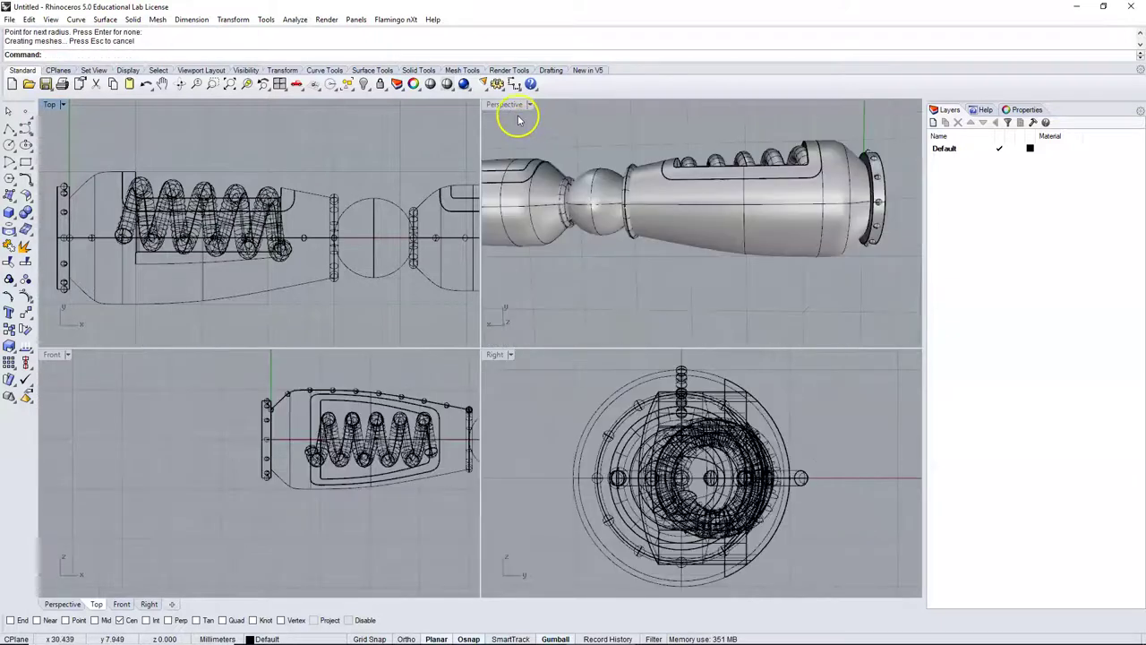
{"action": "double_click", "coordinate": [506, 105]}
{"action": "key", "text": "Down"}
{"action": "key", "text": "Down"}
{"action": "key", "text": "Down"}
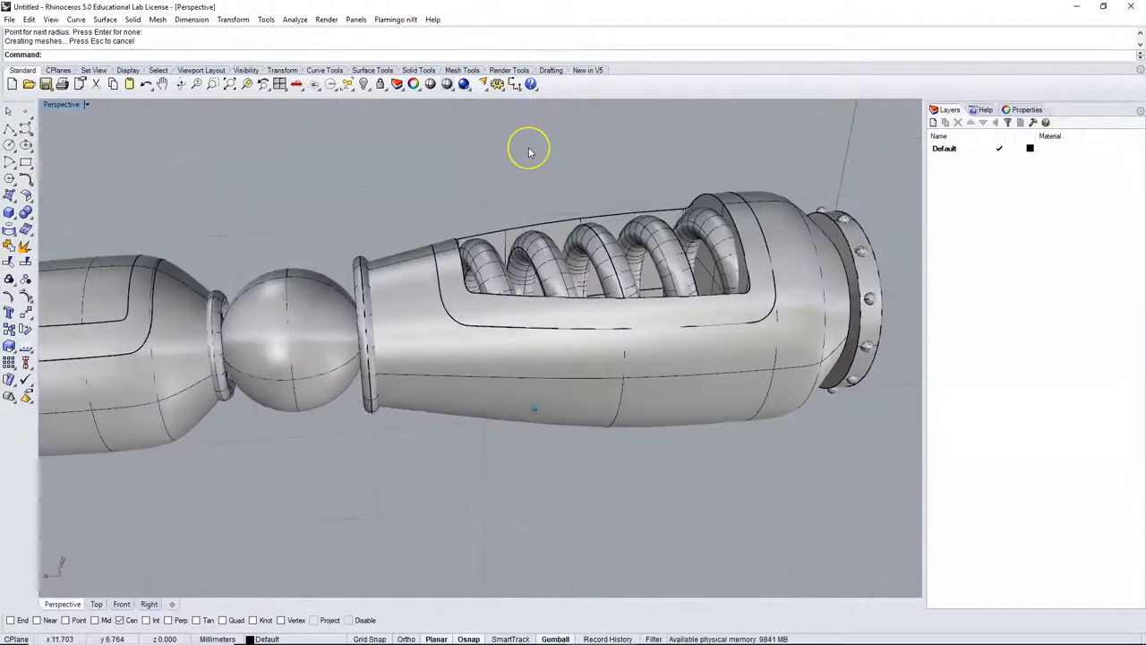
{"action": "right_click_drag", "start_coordinate": [528, 152], "coordinate": [534, 306]}
{"action": "scroll", "coordinate": [559, 286], "scroll_direction": "down", "scroll_amount": 7}
{"action": "scroll", "coordinate": [558, 313], "scroll_direction": "up", "scroll_amount": 6}
{"action": "scroll", "coordinate": [555, 310], "scroll_direction": "down", "scroll_amount": 3}
{"action": "scroll", "coordinate": [460, 305], "scroll_direction": "down", "scroll_amount": 1}
{"action": "right_click_drag", "start_coordinate": [460, 304], "coordinate": [406, 306]}
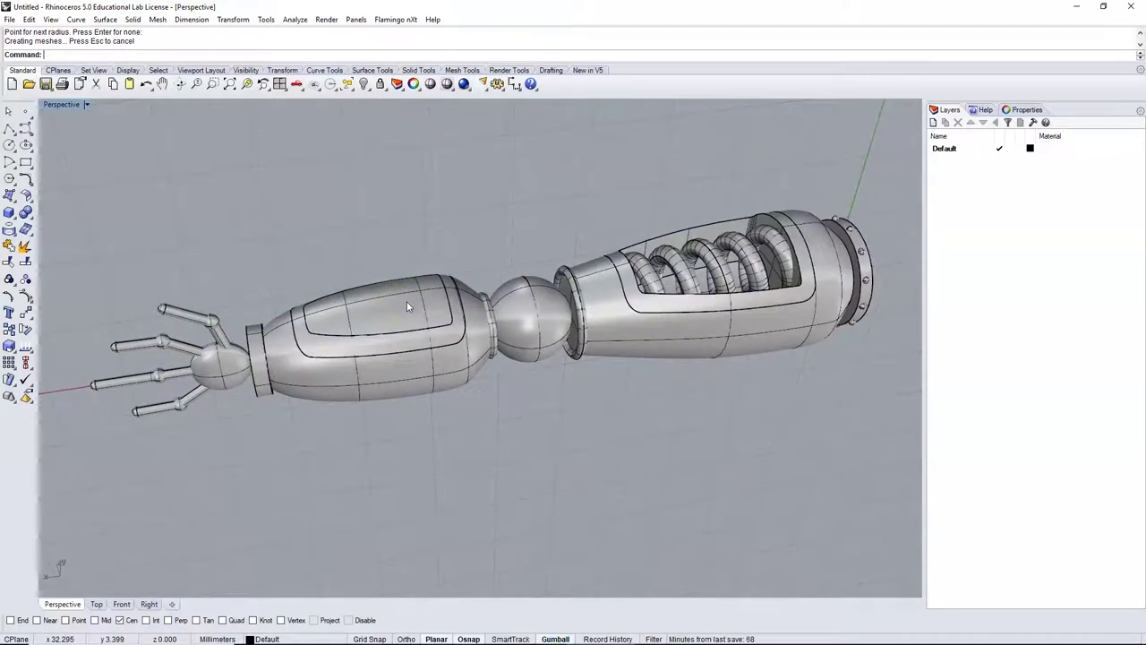
{"action": "left_click", "coordinate": [682, 267]}
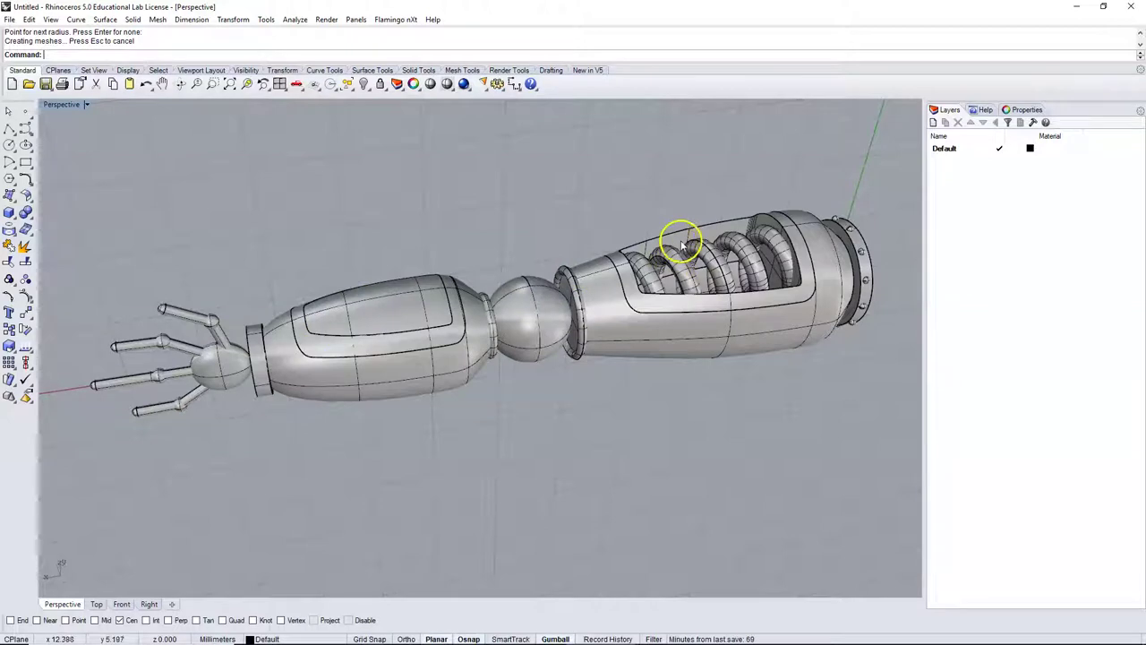
- Flip the forearm's inner panel surface half a turn about the arm's long axis
{"action": "left_click", "coordinate": [399, 307]}
{"action": "right_click_drag", "start_coordinate": [411, 360], "coordinate": [389, 320]}
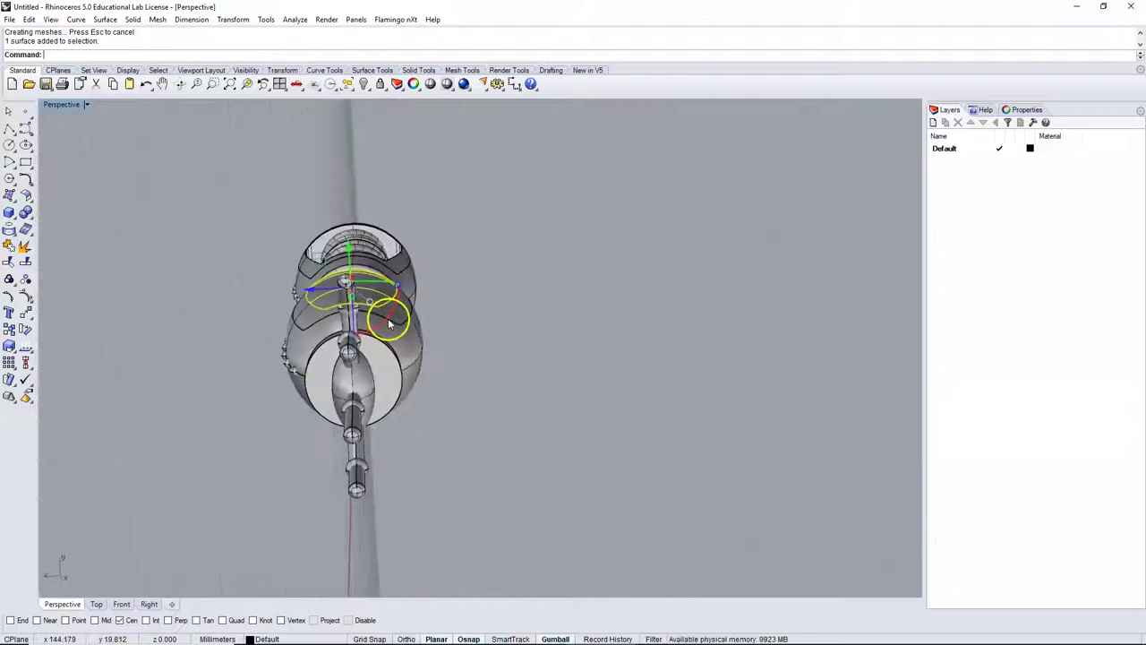
{"action": "left_click", "coordinate": [383, 318]}
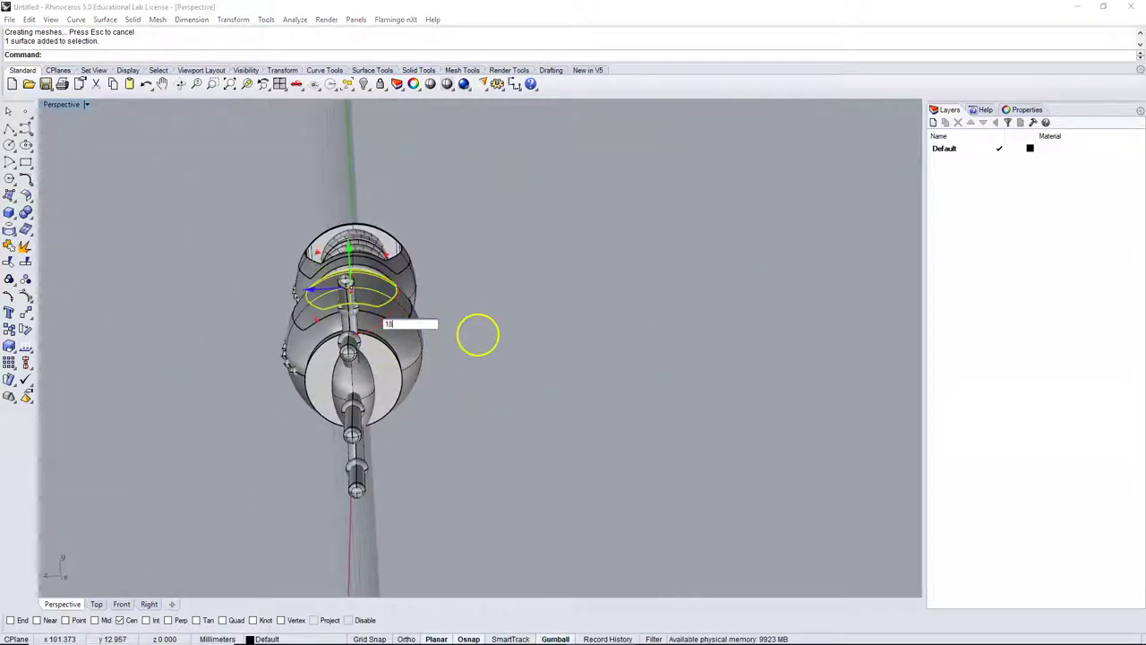
{"action": "key", "text": "Return"}
{"action": "right_click_drag", "start_coordinate": [478, 335], "coordinate": [407, 315]}
- Move the flipped panel surface down into the forearm to form the recess floor
{"action": "key", "text": "Left"}
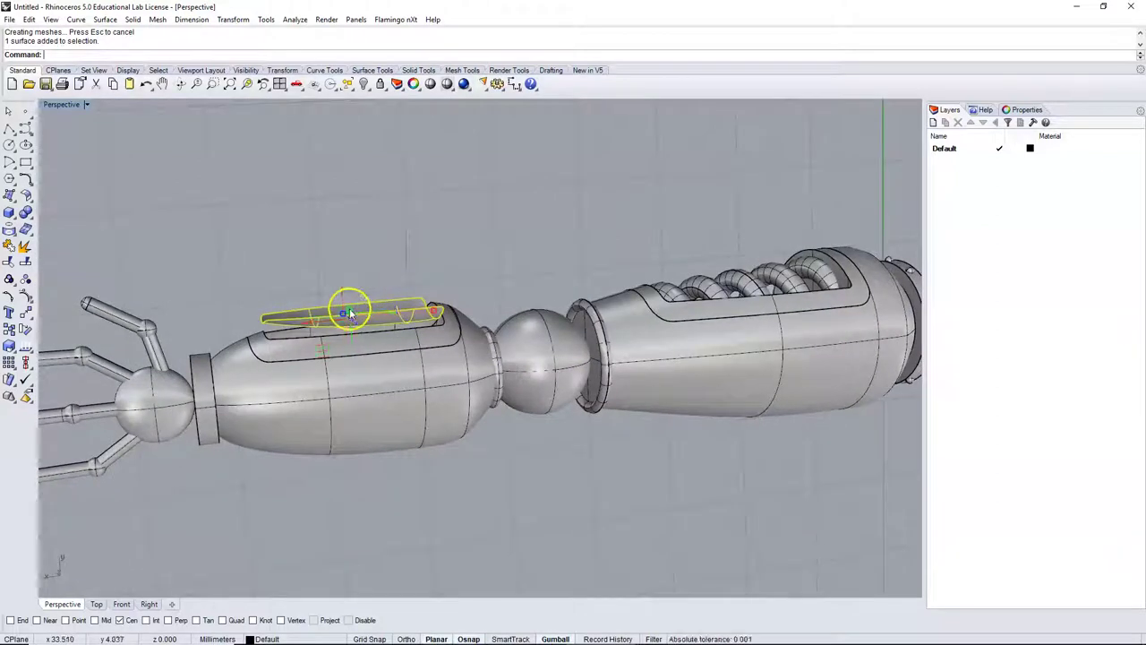
{"action": "left_click_drag", "start_coordinate": [351, 311], "coordinate": [354, 317]}
{"action": "right_click_drag", "start_coordinate": [354, 317], "coordinate": [387, 357]}
{"action": "left_click_drag", "start_coordinate": [379, 360], "coordinate": [384, 441]}
{"action": "left_click", "coordinate": [385, 208]}
{"action": "mouse_move", "coordinate": [385, 208]}
{"action": "right_mouse_down"}
{"action": "mouse_move", "coordinate": [403, 231]}
{"action": "mouse_move", "coordinate": [399, 203]}
{"action": "right_mouse_up"}
- Loft the long U-shaped edge of the forearm opening to the matching edge of the recess floor
{"action": "scroll", "coordinate": [406, 223], "scroll_direction": "up", "scroll_amount": 3}
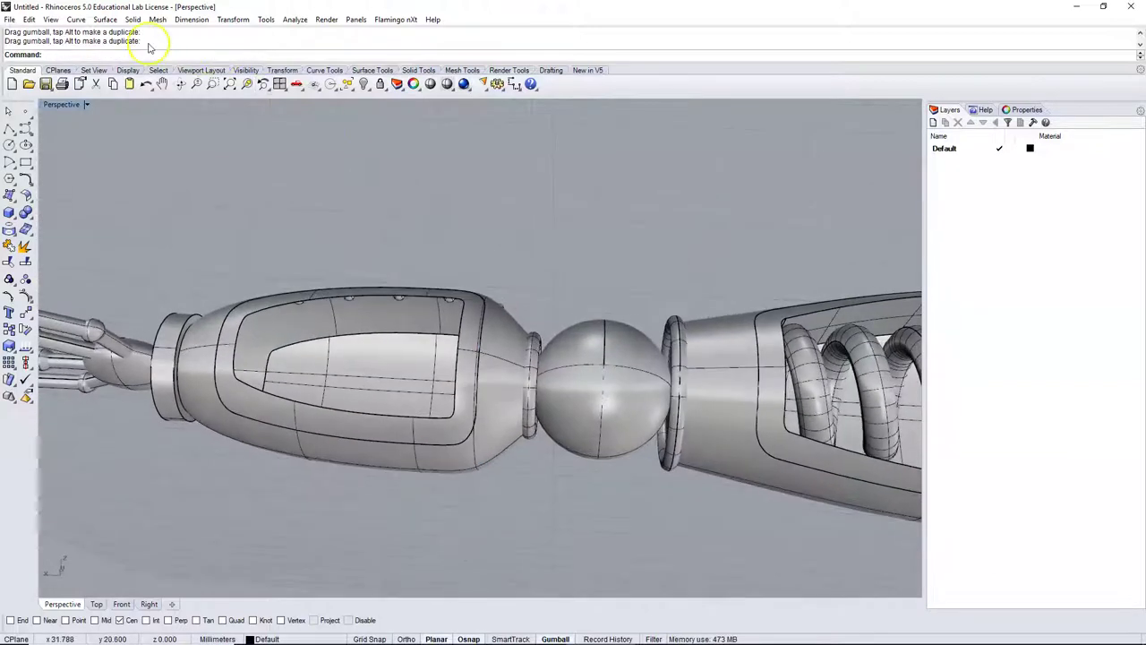
{"action": "left_click", "coordinate": [105, 19]}
{"action": "left_click", "coordinate": [124, 45]}
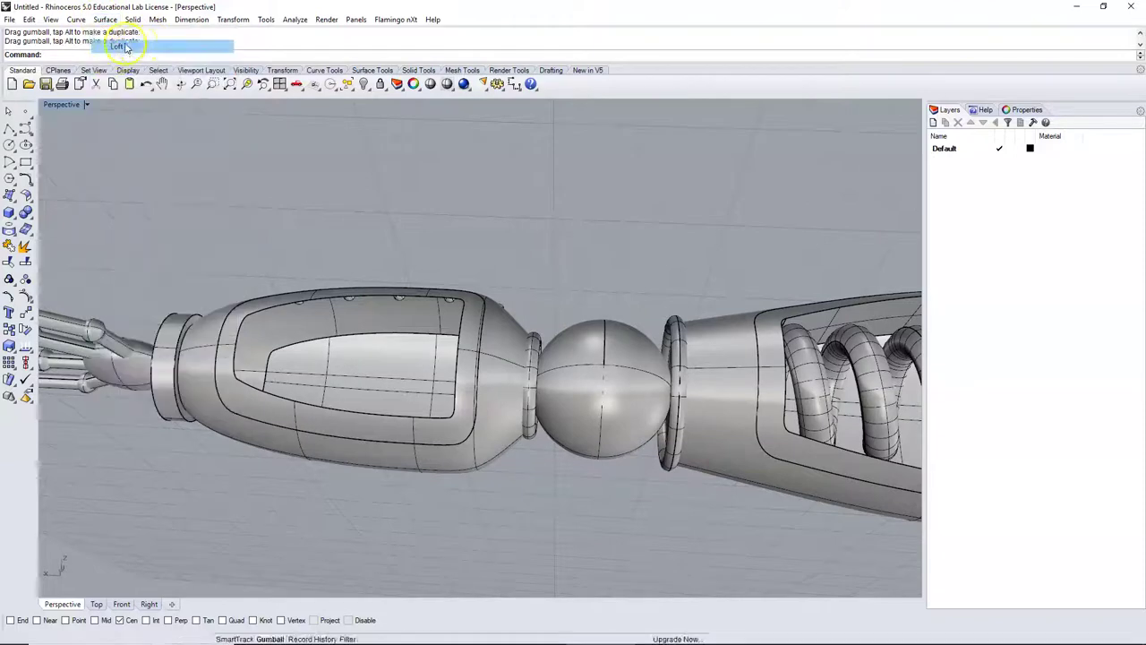
{"action": "left_click", "coordinate": [283, 350]}
{"action": "left_click", "coordinate": [284, 306]}
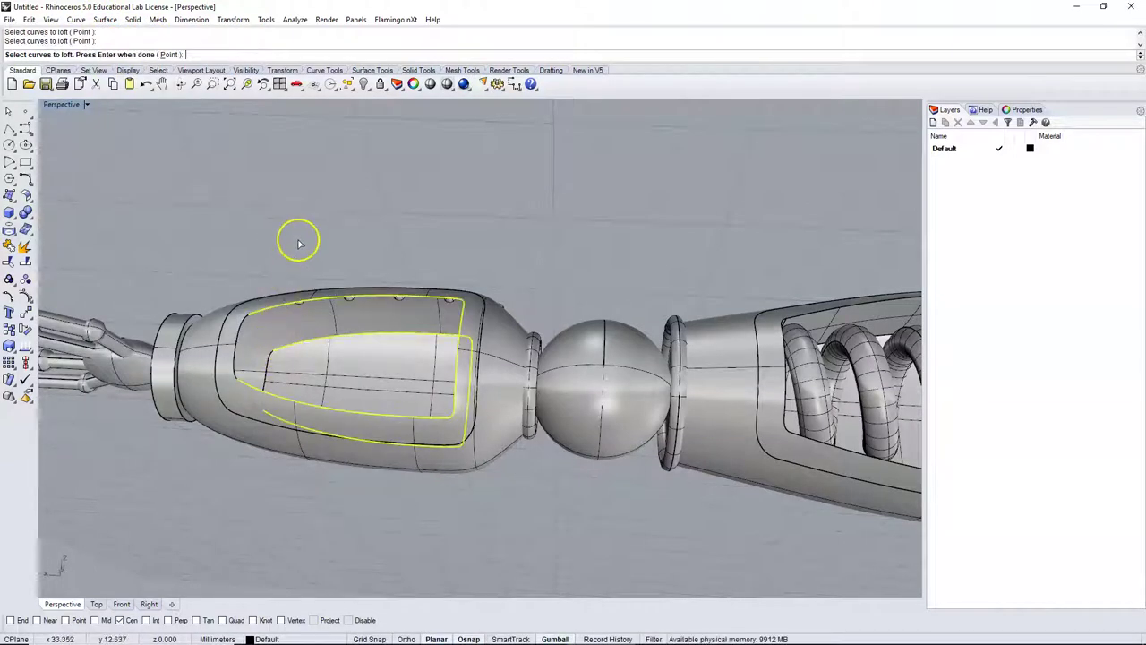
{"action": "key", "text": "Return"}
{"action": "key", "text": "Return"}
- Loft the short wrist-end edge of the forearm opening to the matching edge of the recess floor
{"action": "key", "text": "Return"}
{"action": "right_click_drag", "start_coordinate": [289, 252], "coordinate": [272, 349]}
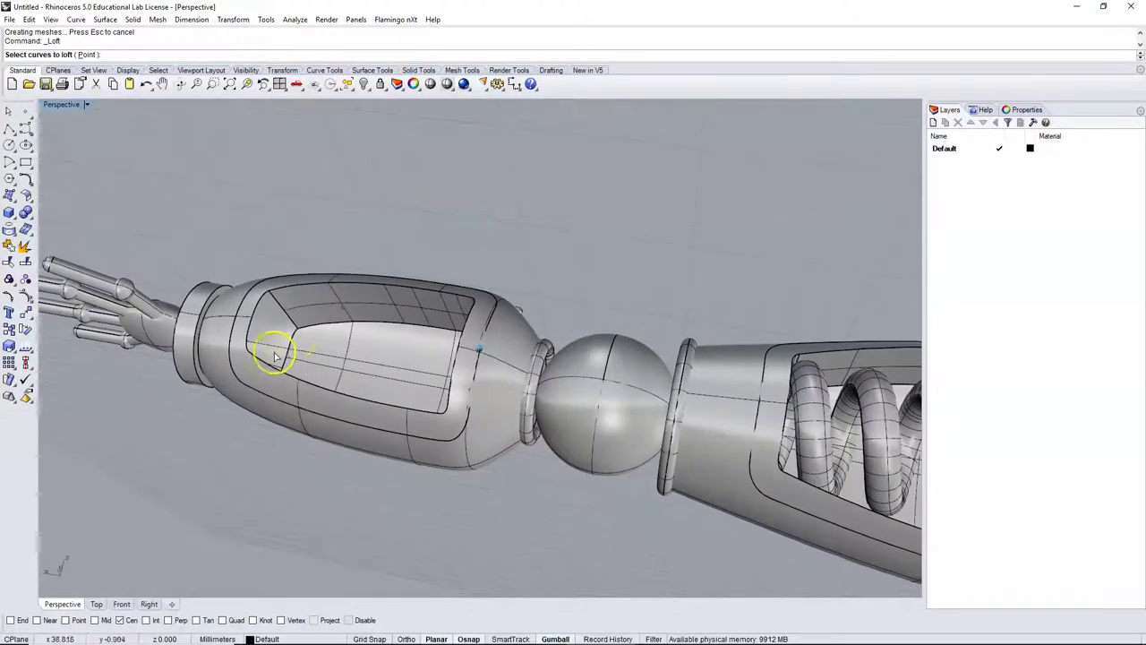
{"action": "left_click", "coordinate": [292, 338]}
{"action": "left_click", "coordinate": [263, 297]}
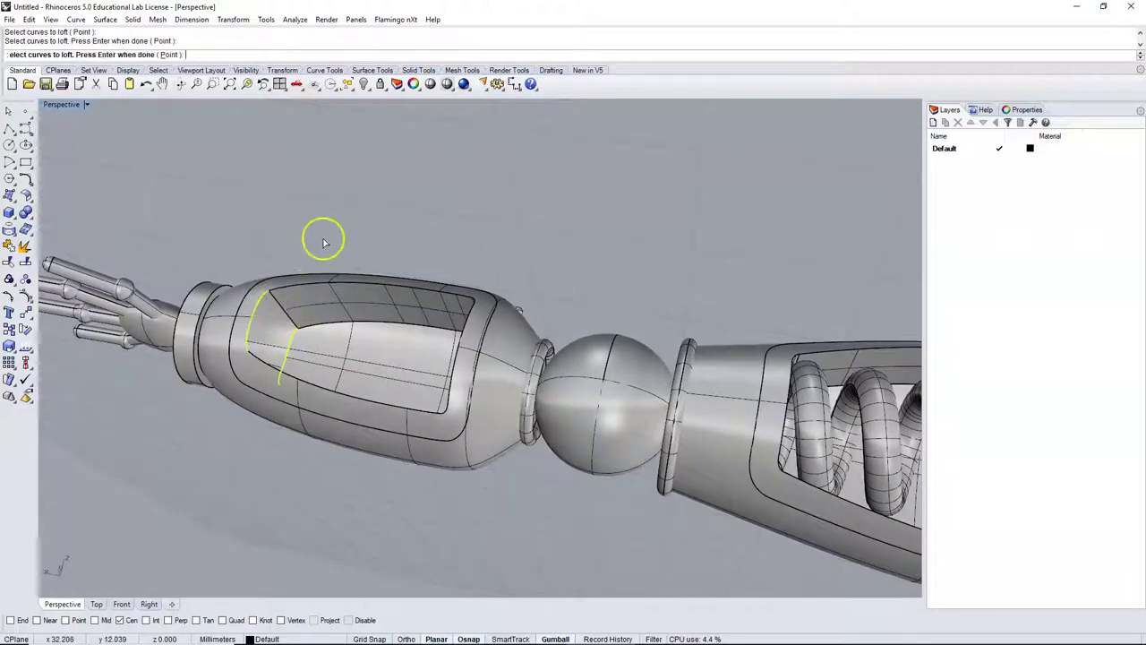
{"action": "key", "text": "Return"}
{"action": "key", "text": "Return"}
{"action": "key", "text": "Return"}
{"action": "right_click_drag", "start_coordinate": [332, 225], "coordinate": [296, 209]}
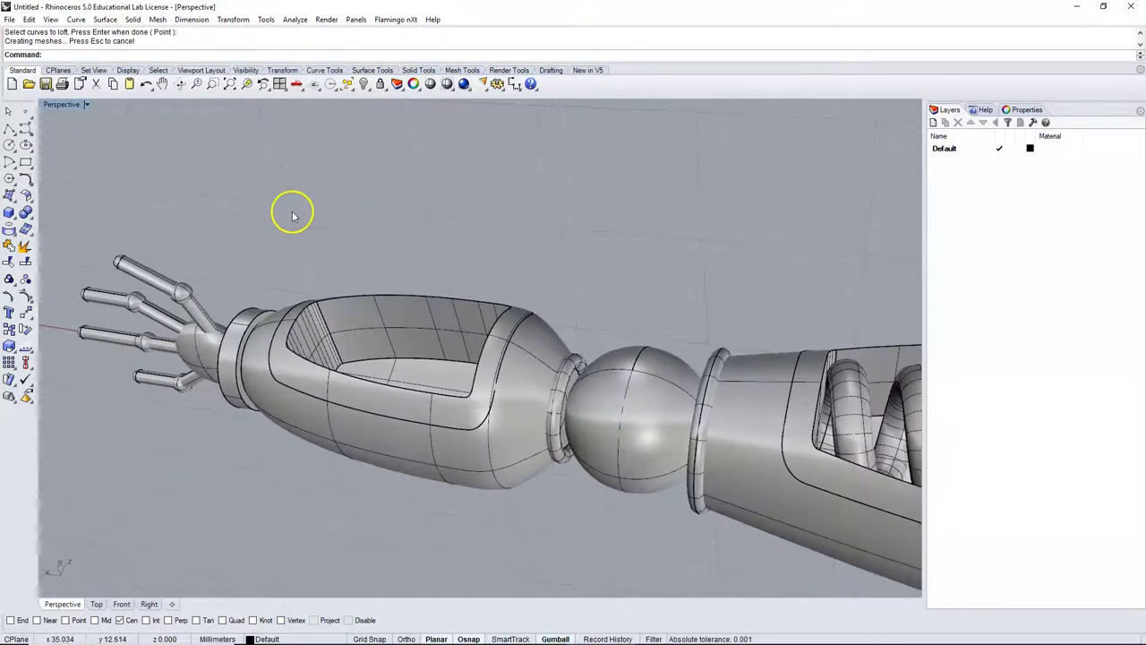
{"action": "left_click", "coordinate": [18, 248]}
{"action": "right_click_drag", "start_coordinate": [322, 296], "coordinate": [358, 325]}
{"action": "left_click", "coordinate": [383, 340]}
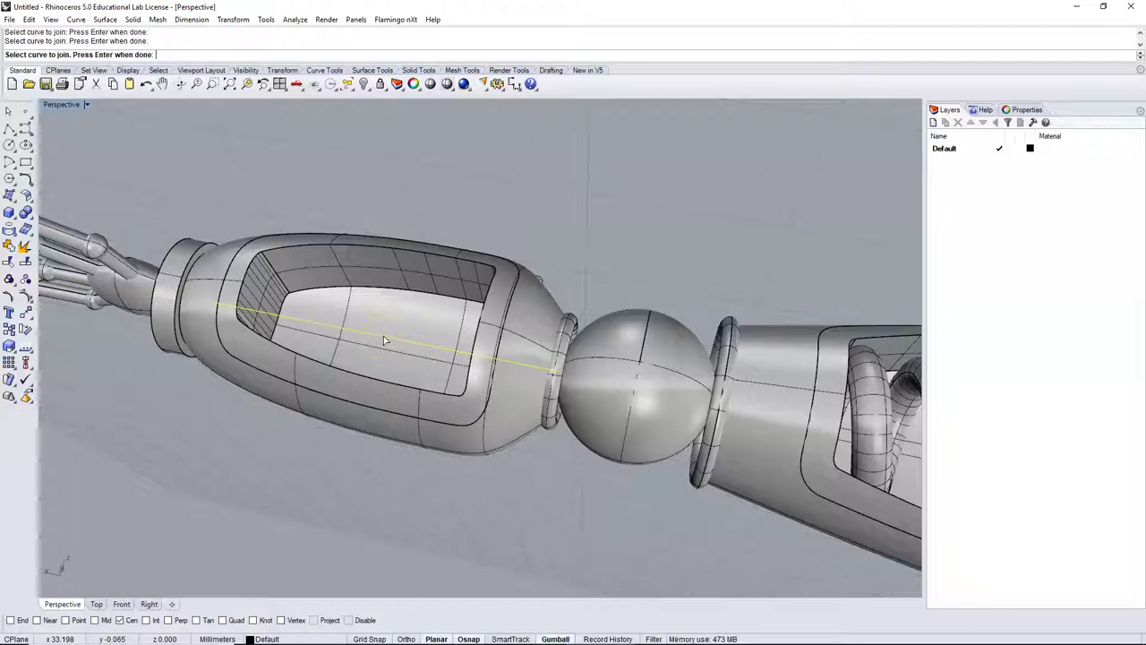
{"action": "left_click", "coordinate": [356, 221]}
{"action": "right_click", "coordinate": [354, 219]}
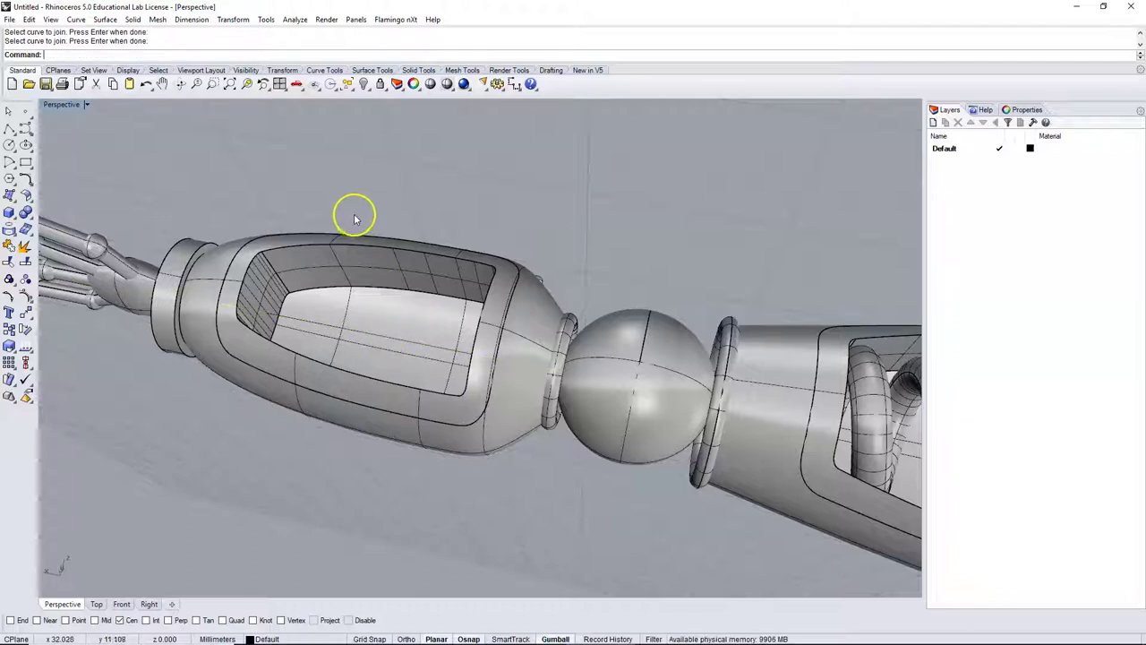
- Join the forearm recess floor with its long side wall and its short wrist-end wall
{"action": "left_click", "coordinate": [18, 248]}
{"action": "right_click_drag", "start_coordinate": [376, 309], "coordinate": [300, 258]}
{"action": "left_click", "coordinate": [397, 320]}
{"action": "left_click", "coordinate": [365, 267]}
{"action": "left_click", "coordinate": [294, 246]}
{"action": "right_click", "coordinate": [474, 171]}
{"action": "left_click", "coordinate": [430, 245]}
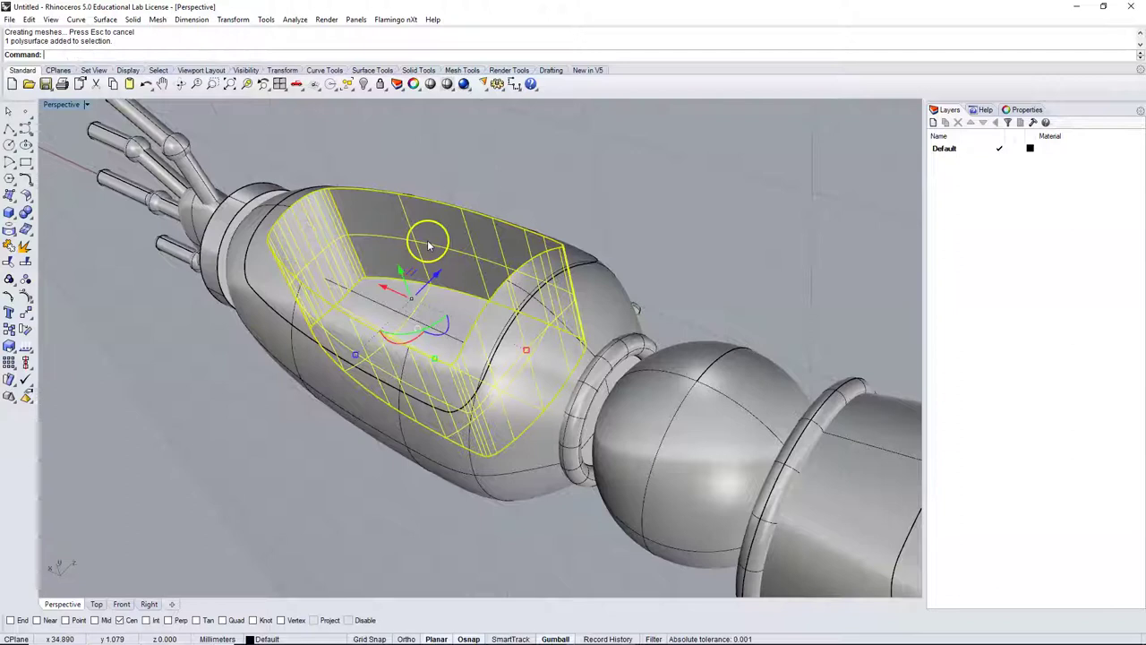
{"action": "left_click", "coordinate": [588, 169]}
- Join the upper arm recess floor with its long U-shaped wall and its short elbow-end wall
{"action": "right_click_drag", "start_coordinate": [588, 169], "coordinate": [522, 159]}
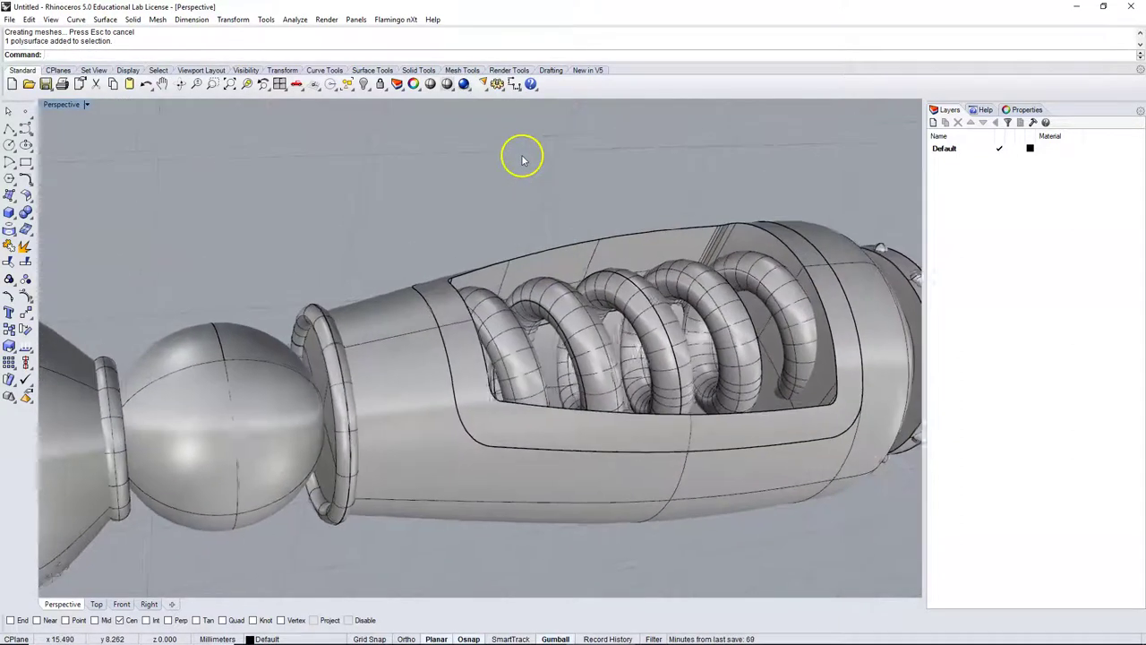
{"action": "right_click", "coordinate": [522, 158]}
{"action": "right_click_drag", "start_coordinate": [654, 220], "coordinate": [637, 213]}
{"action": "left_click", "coordinate": [637, 215]}
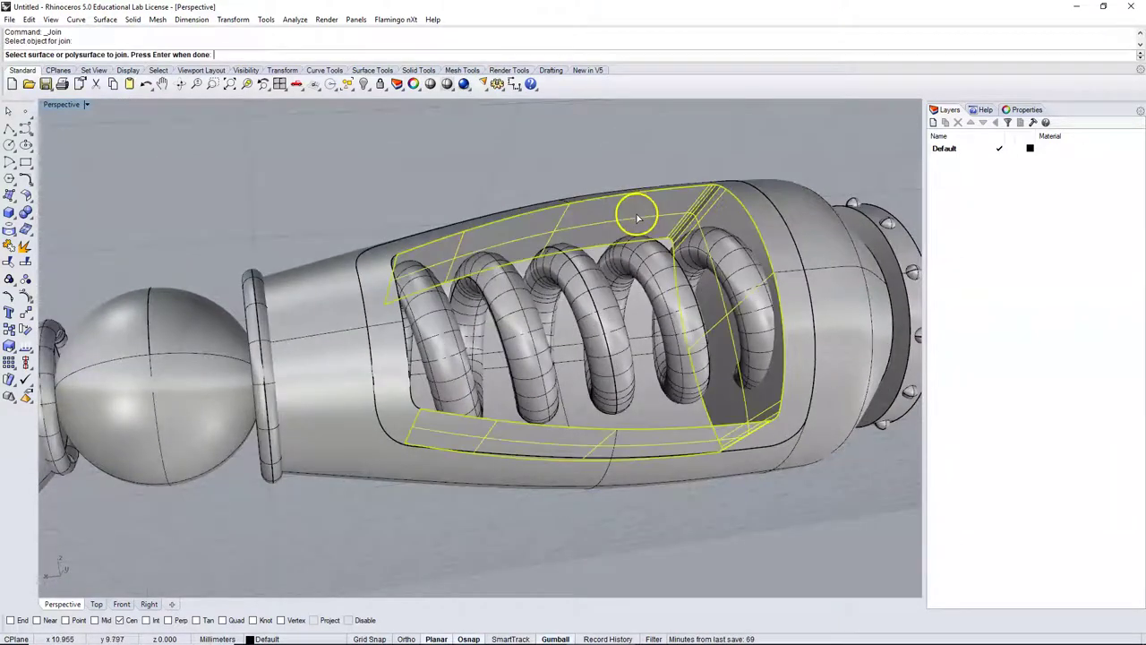
{"action": "left_click", "coordinate": [656, 427]}
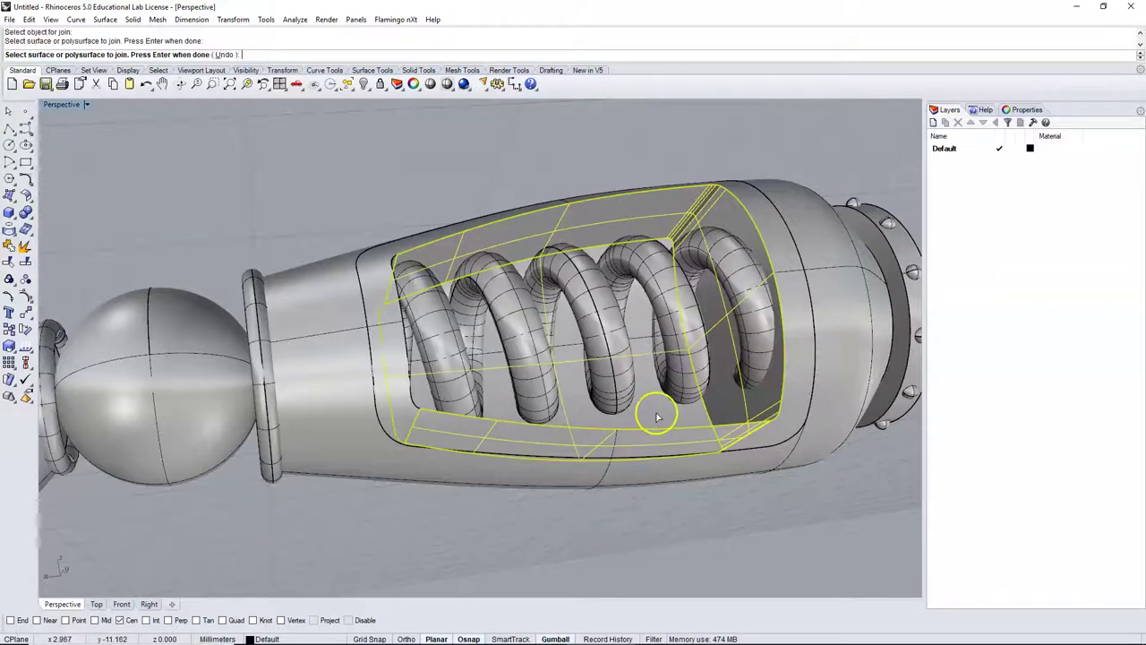
{"action": "right_click_drag", "start_coordinate": [658, 414], "coordinate": [484, 283]}
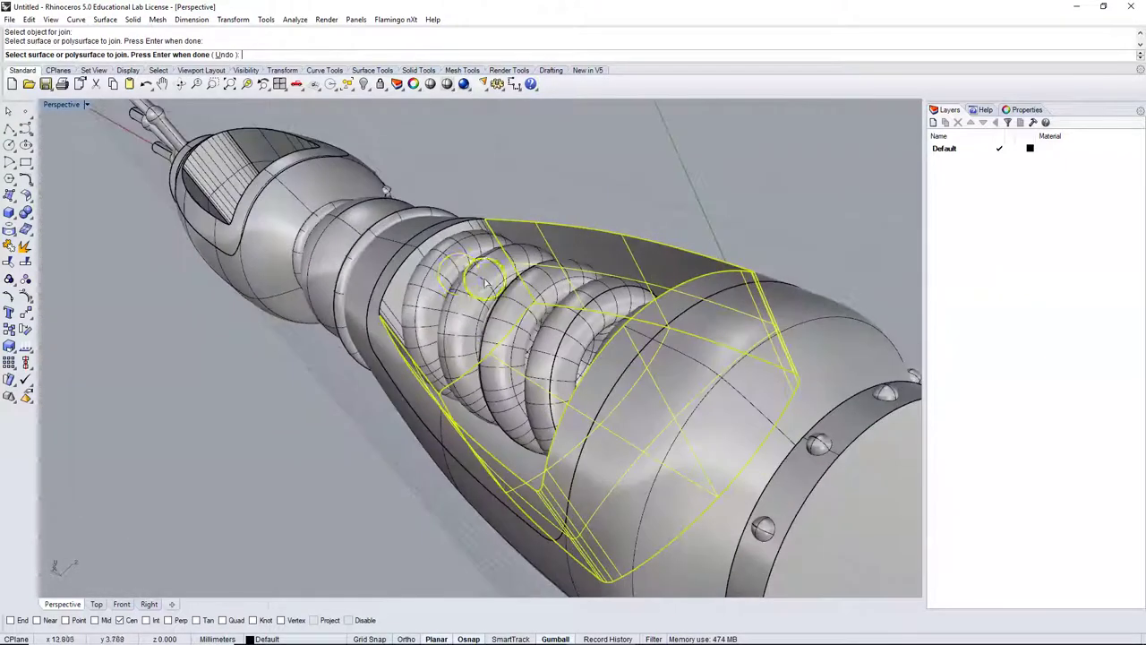
{"action": "left_click", "coordinate": [392, 299]}
{"action": "right_click", "coordinate": [544, 162]}
- Return to the four-view layout and start a Spiral curve above the forearm in the top view with grid snapping on
{"action": "right_click_drag", "start_coordinate": [545, 163], "coordinate": [504, 210]}
{"action": "scroll", "coordinate": [576, 245], "scroll_direction": "down", "scroll_amount": 6}
{"action": "scroll", "coordinate": [414, 314], "scroll_direction": "up", "scroll_amount": 5}
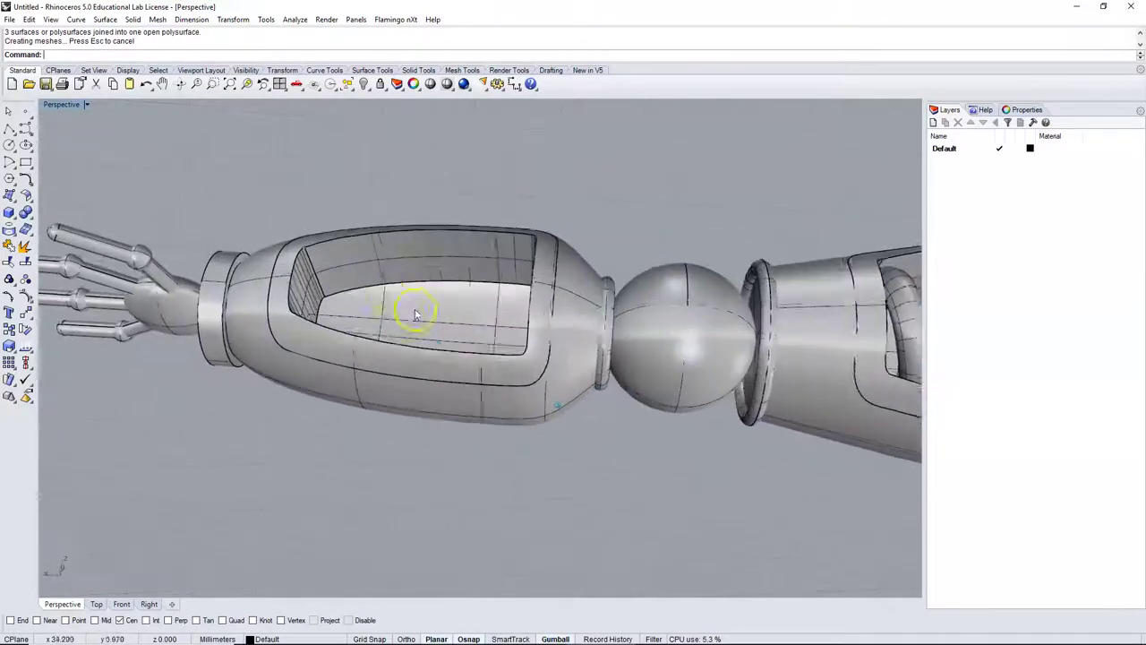
{"action": "scroll", "coordinate": [459, 299], "scroll_direction": "down", "scroll_amount": 5}
{"action": "right_click_drag", "start_coordinate": [464, 291], "coordinate": [438, 273]}
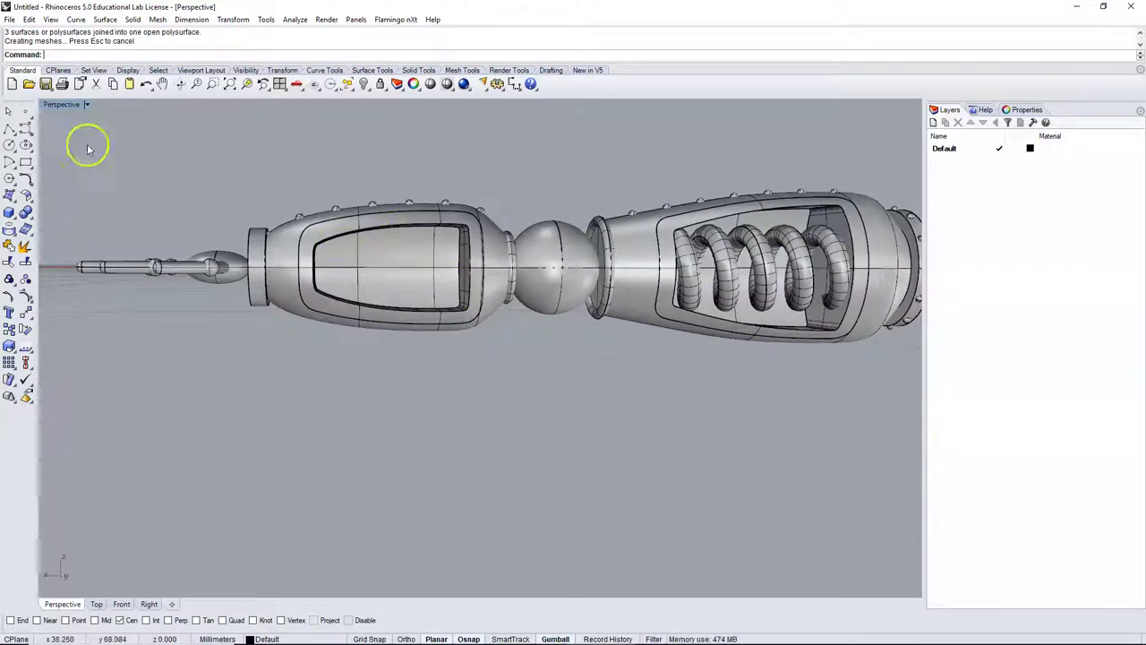
{"action": "double_click", "coordinate": [72, 107]}
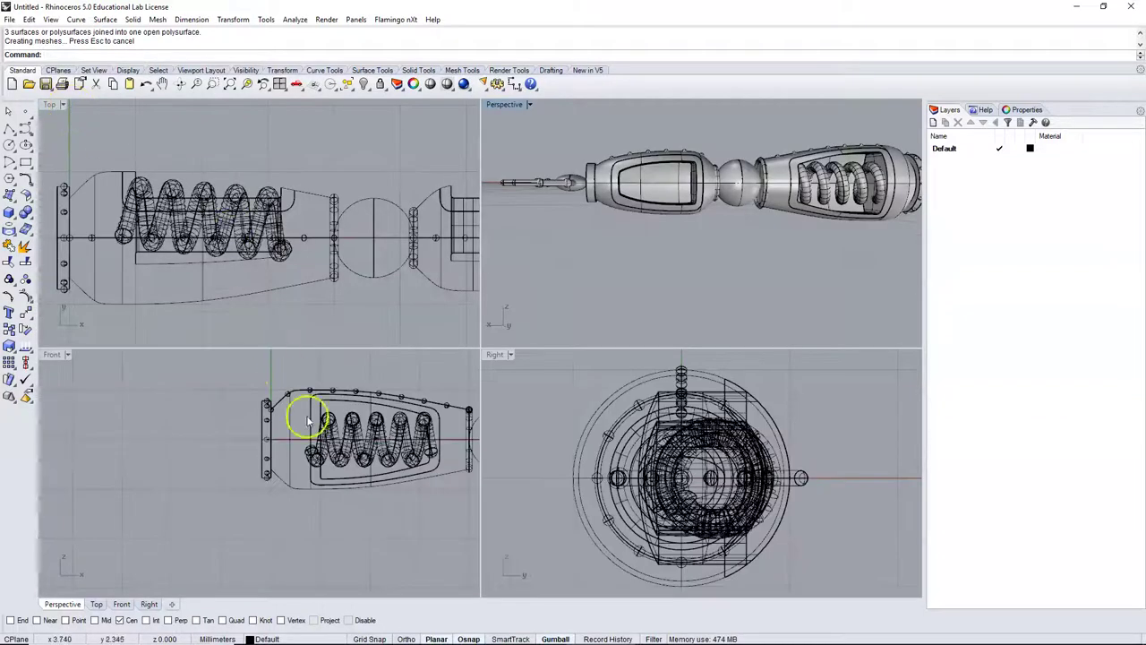
{"action": "scroll", "coordinate": [788, 360], "scroll_direction": "down", "scroll_amount": 4}
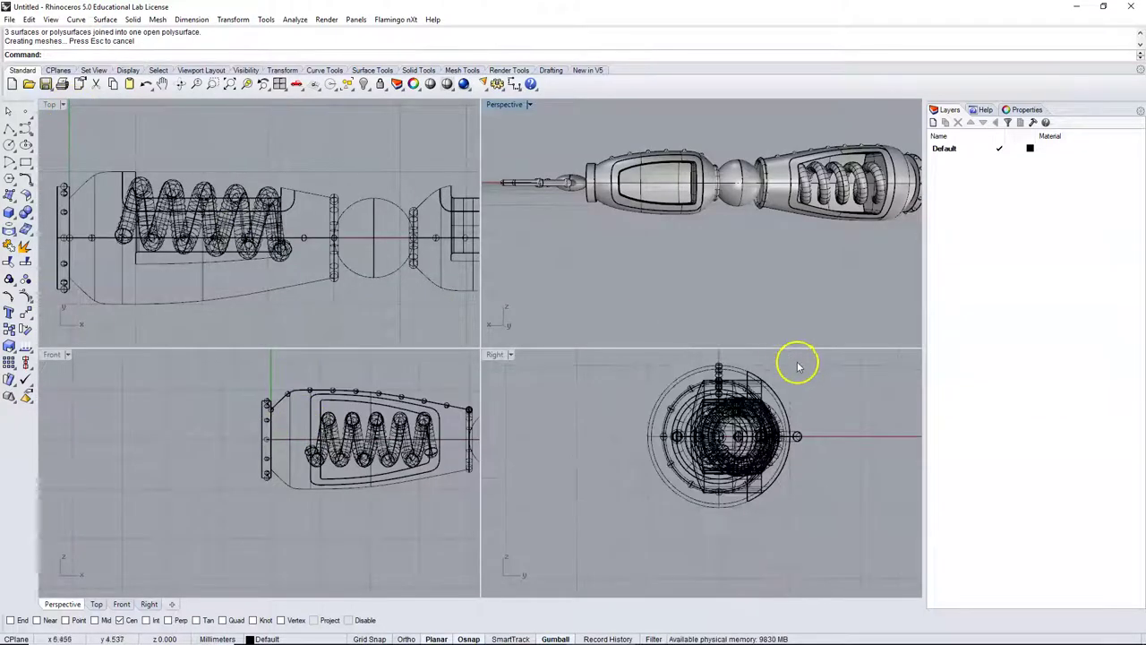
{"action": "right_click_drag", "start_coordinate": [805, 370], "coordinate": [780, 417]}
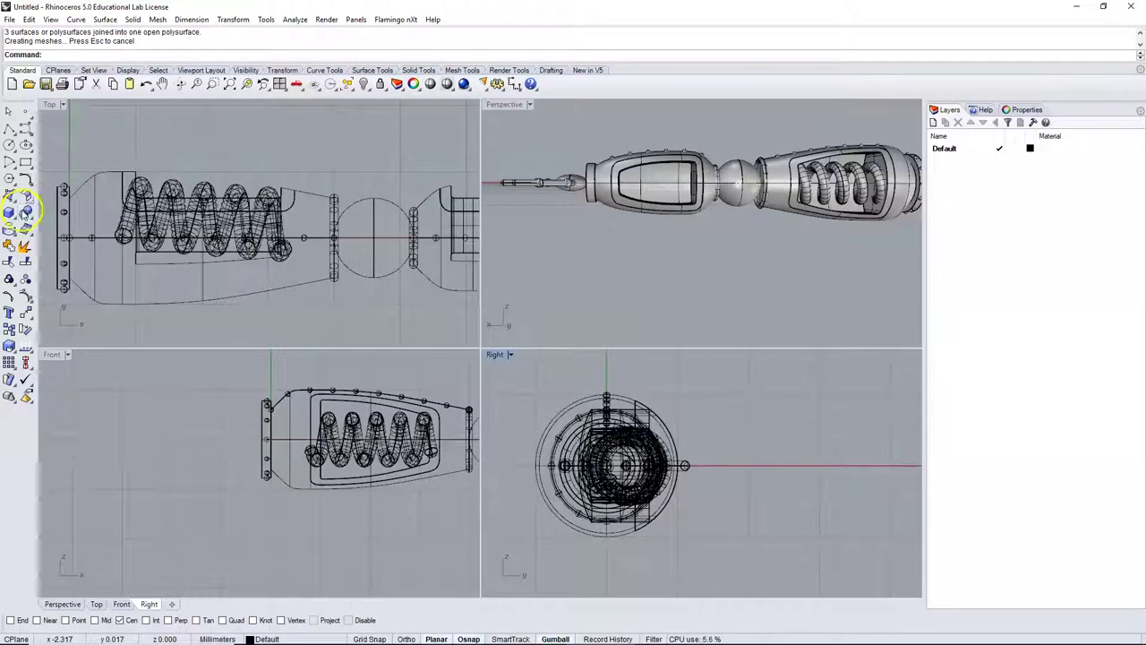
{"action": "scroll", "coordinate": [320, 200], "scroll_direction": "down", "scroll_amount": 2}
{"action": "right_click_drag", "start_coordinate": [505, 260], "coordinate": [841, 269]}
{"action": "scroll", "coordinate": [299, 281], "scroll_direction": "up", "scroll_amount": 5}
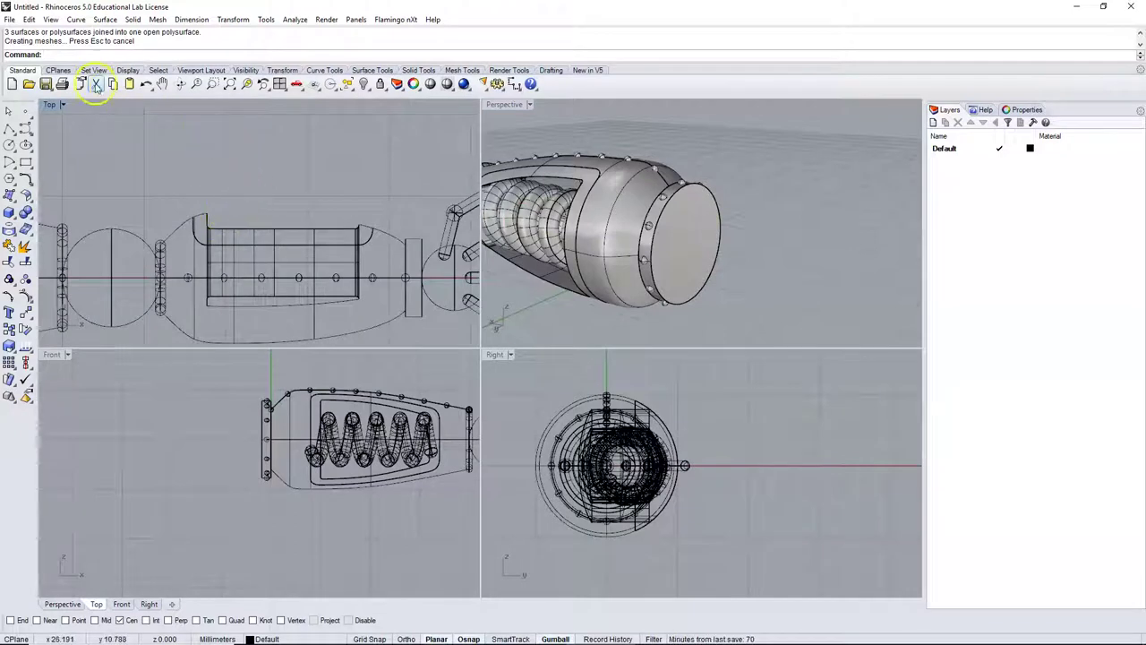
{"action": "left_click", "coordinate": [76, 19]}
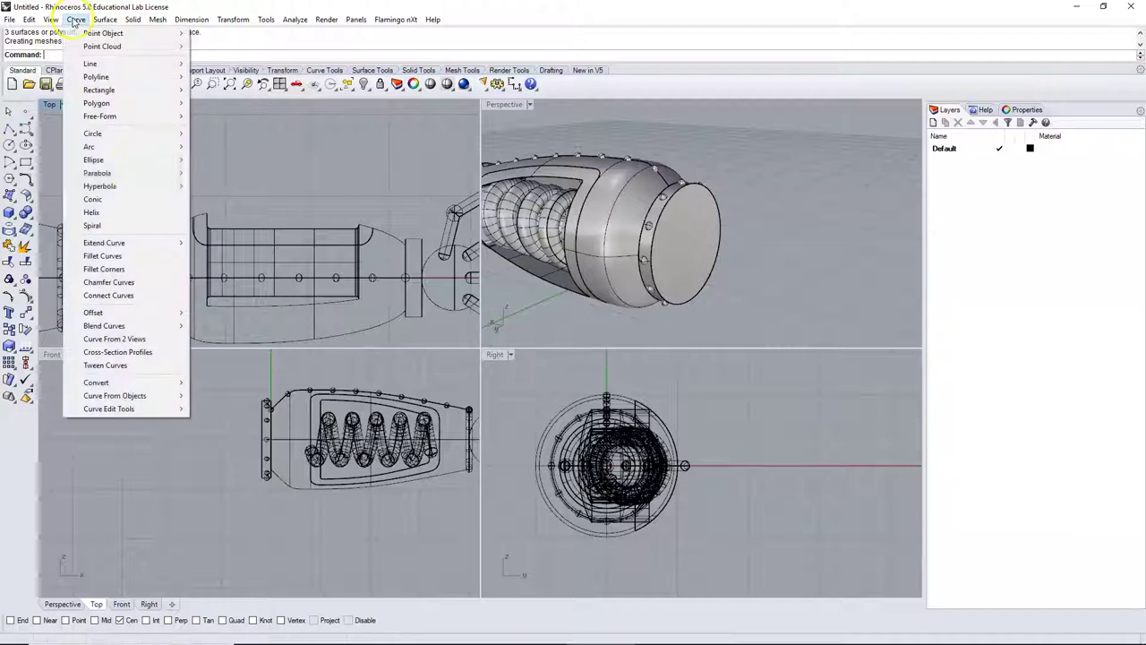
{"action": "left_click", "coordinate": [92, 225]}
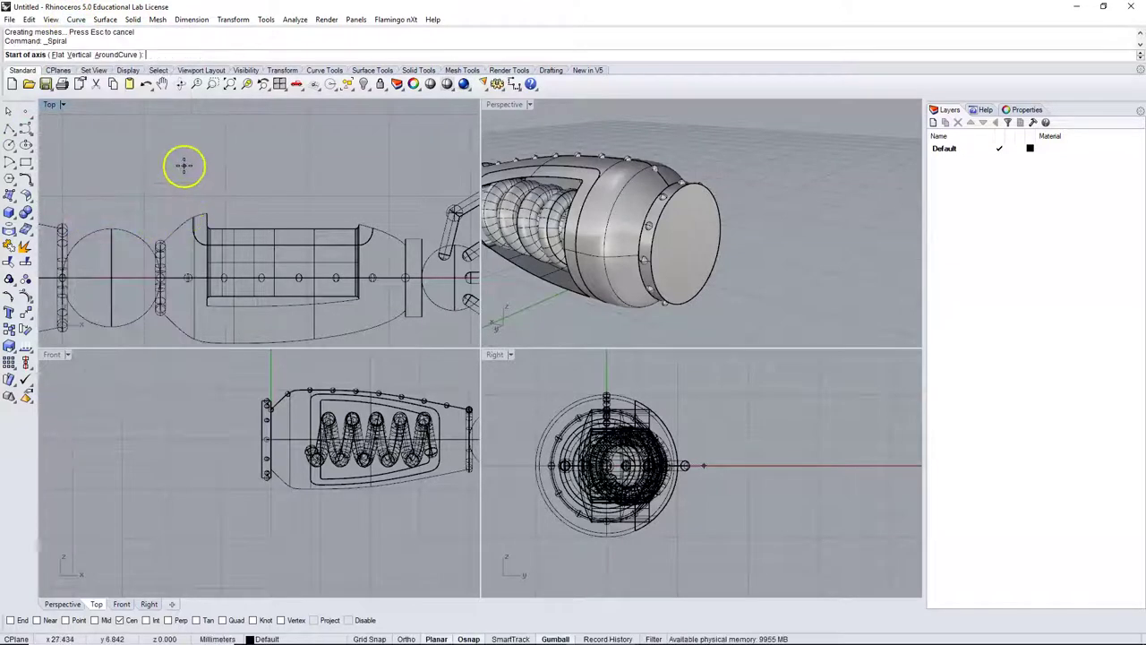
{"action": "left_click", "coordinate": [376, 638]}
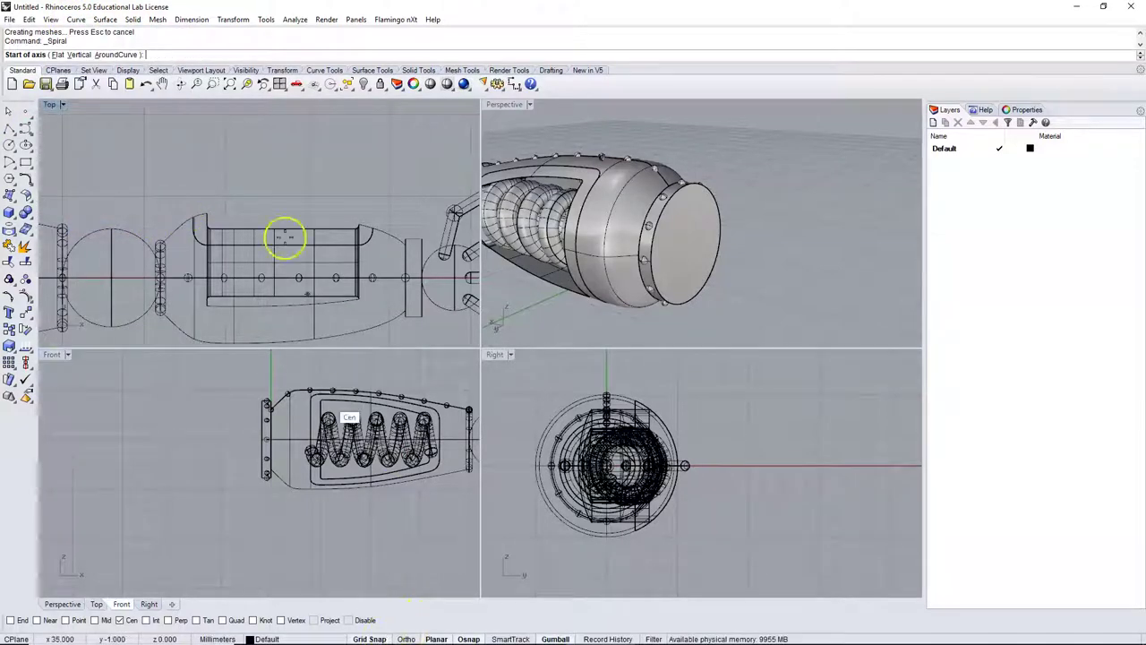
{"action": "left_click", "coordinate": [197, 146]}
{"action": "left_click", "coordinate": [241, 146]}
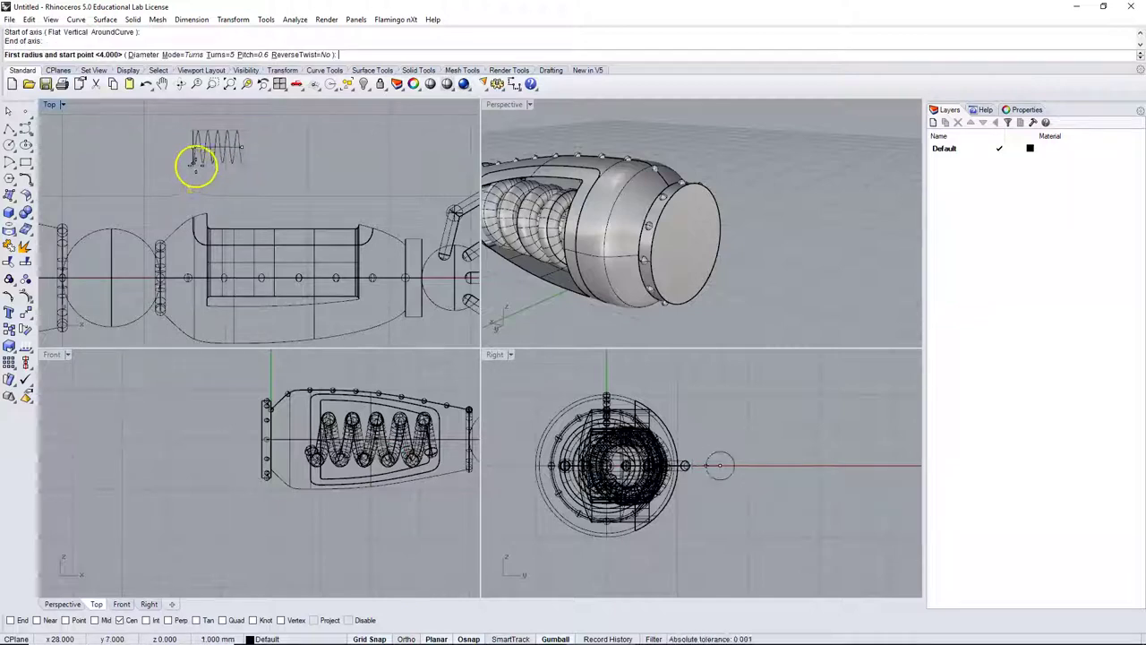
{"action": "left_click", "coordinate": [242, 177]}
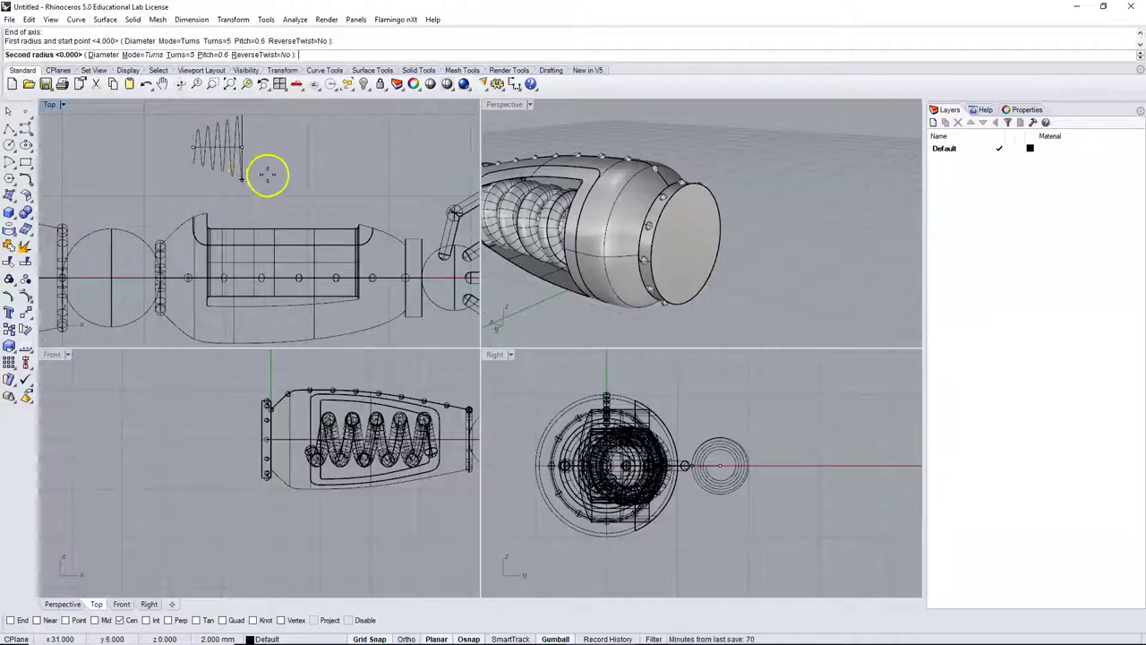
{"action": "key", "text": "Escape"}
- Draw a 3-turn spiral above the forearm along a 3 mm axis, tapering from about 1 mm radius to zero
{"action": "right_click", "coordinate": [256, 168]}
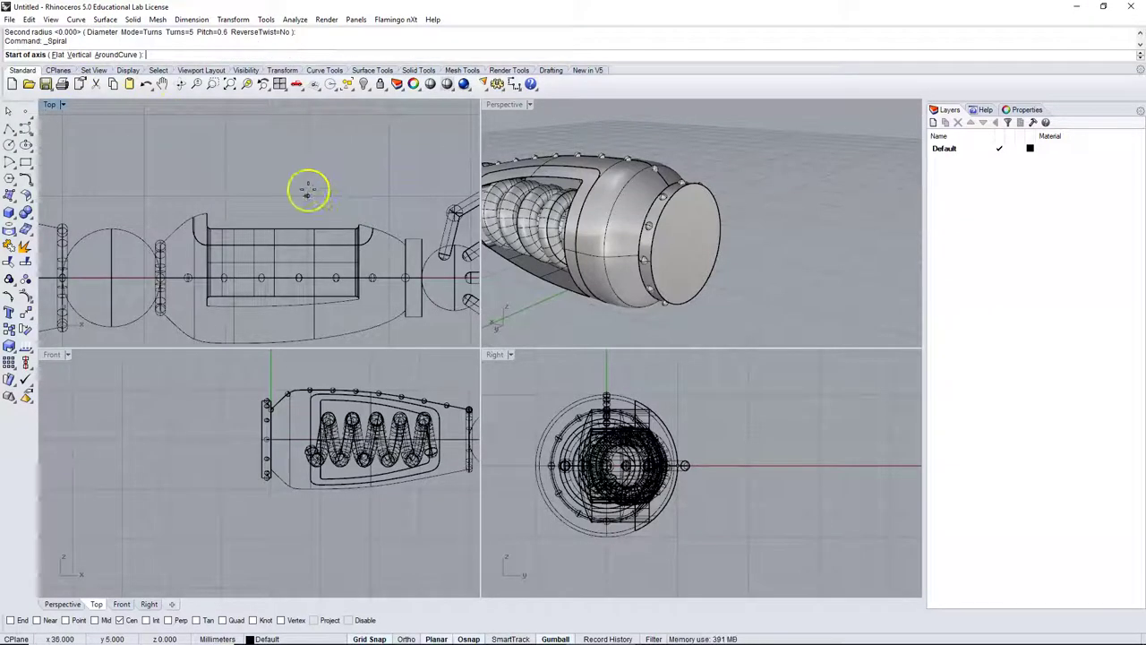
{"action": "left_click", "coordinate": [191, 162]}
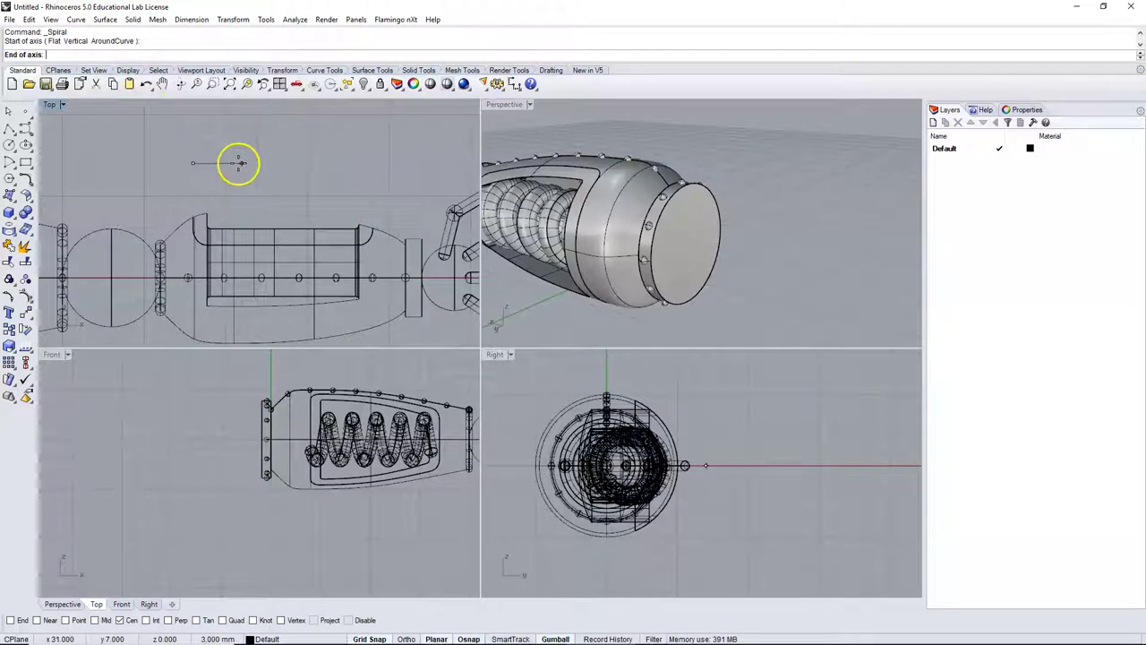
{"action": "left_click", "coordinate": [238, 162]}
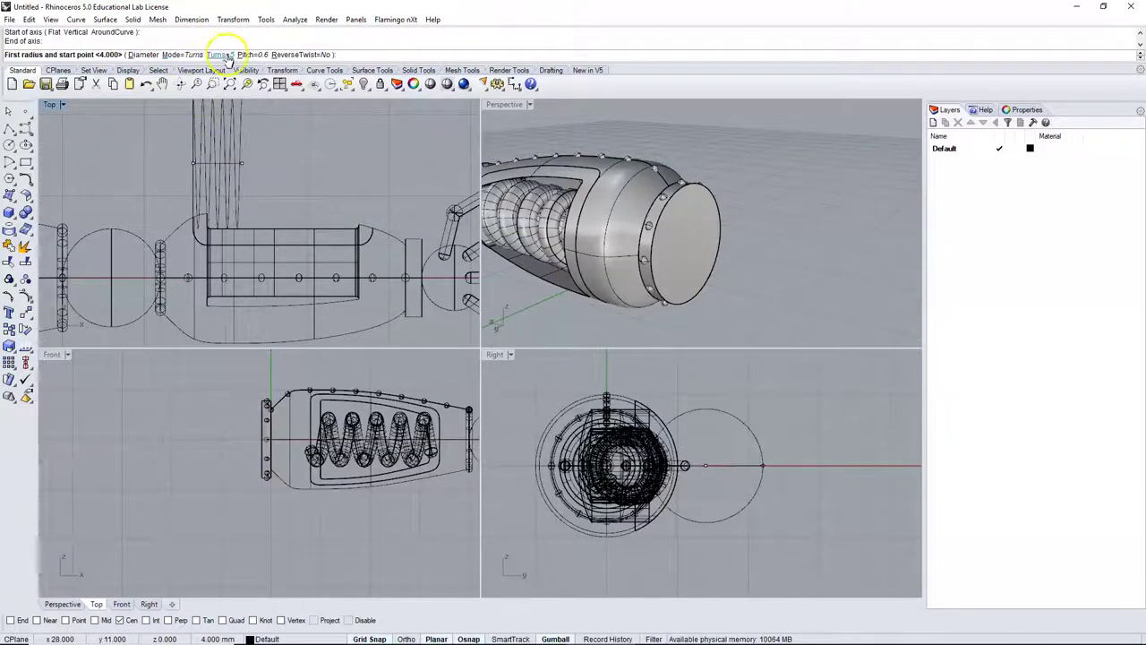
{"action": "left_click", "coordinate": [218, 55]}
{"action": "type", "text": "3"}
{"action": "key", "text": "Return"}
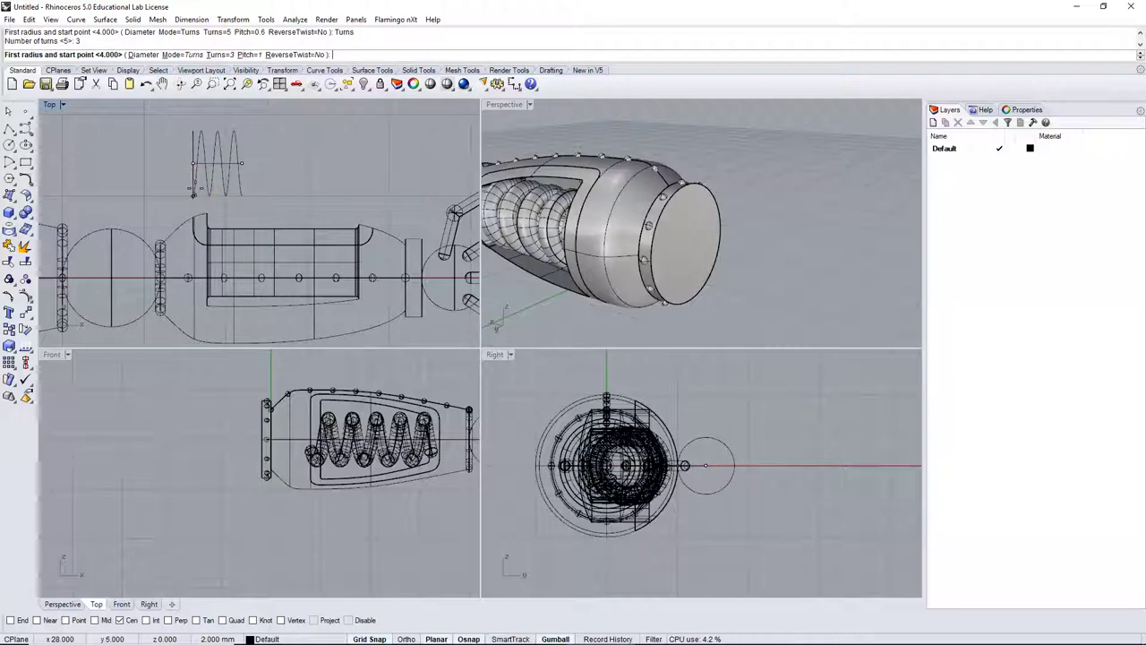
{"action": "left_click", "coordinate": [200, 182]}
{"action": "key", "text": "Return"}
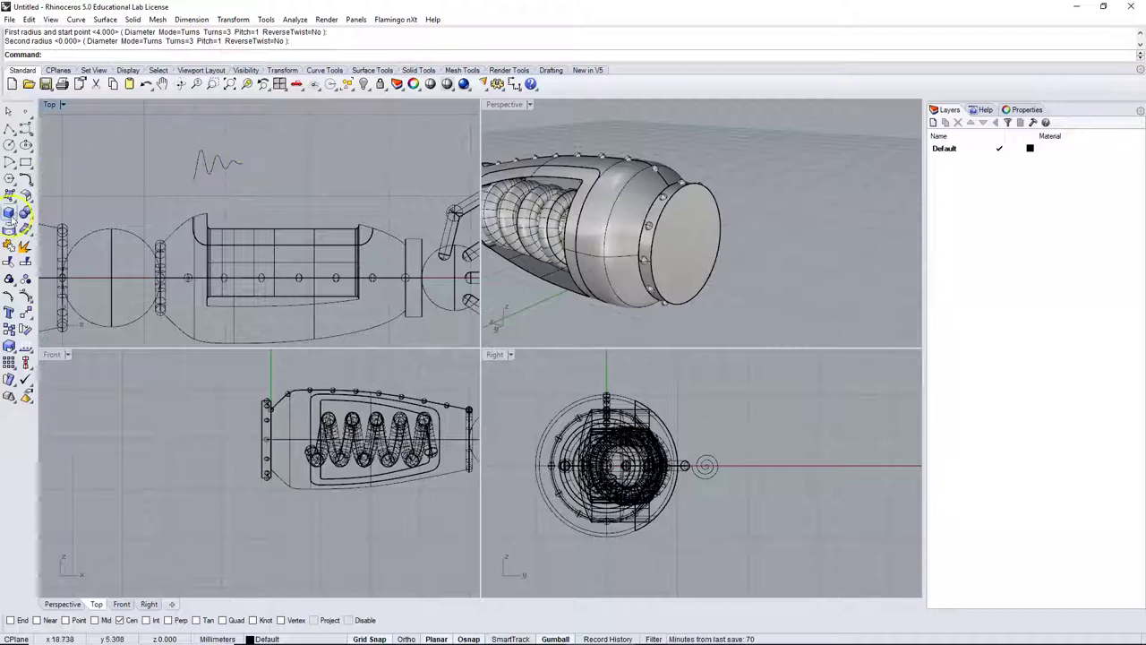
- Create a round-capped pipe around the spiral with a radius of about 0.2 mm
{"action": "left_click", "coordinate": [12, 215]}
{"action": "left_click", "coordinate": [43, 255]}
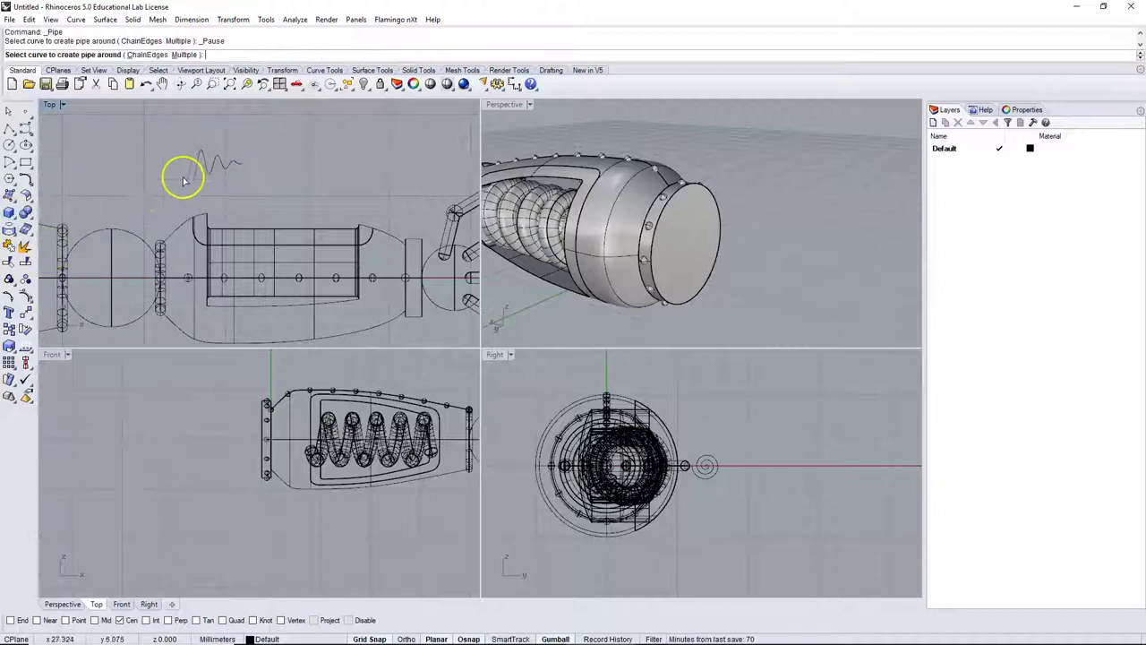
{"action": "left_click", "coordinate": [191, 174]}
{"action": "scroll", "coordinate": [190, 177], "scroll_direction": "up", "scroll_amount": 3}
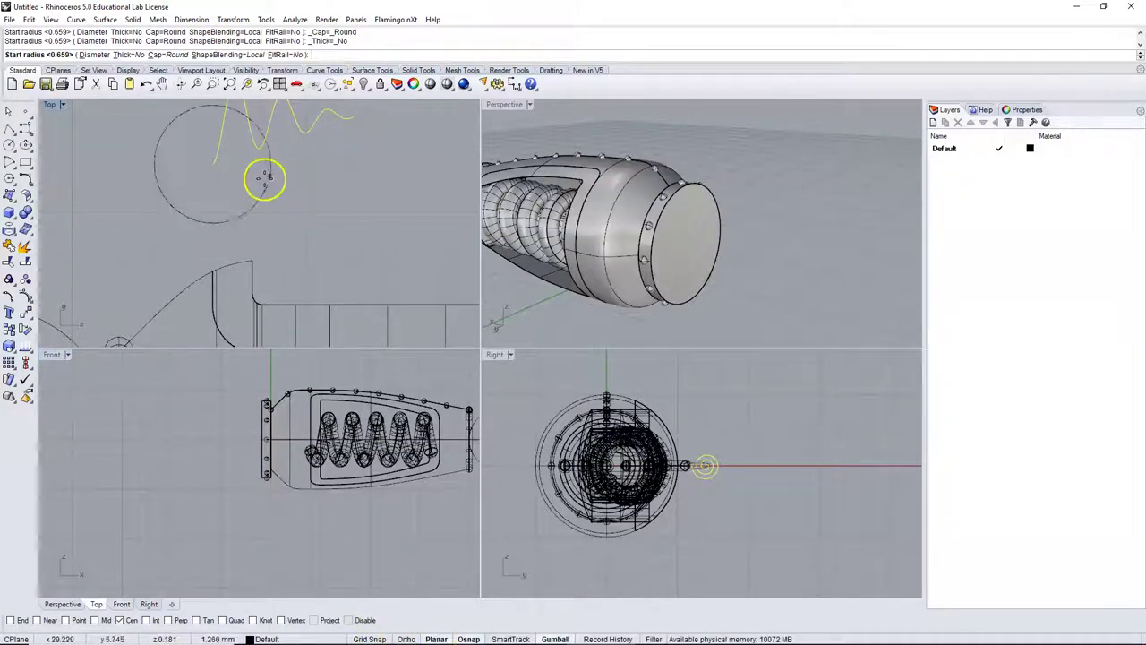
{"action": "left_click", "coordinate": [221, 171]}
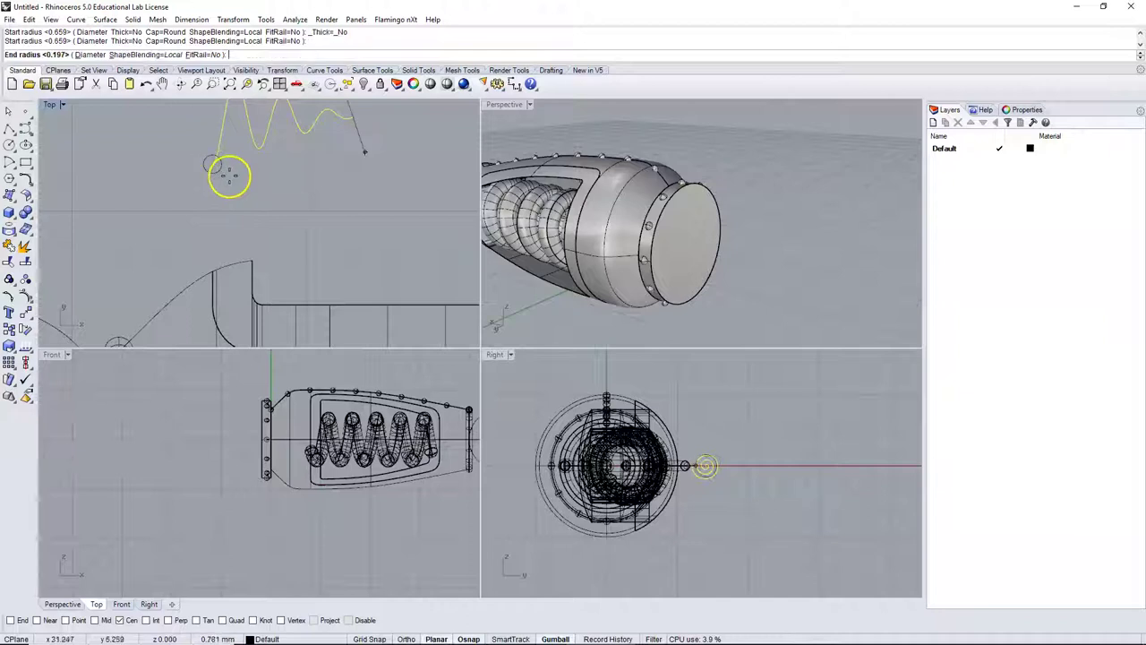
{"action": "left_click", "coordinate": [244, 205]}
{"action": "key", "text": "Return"}
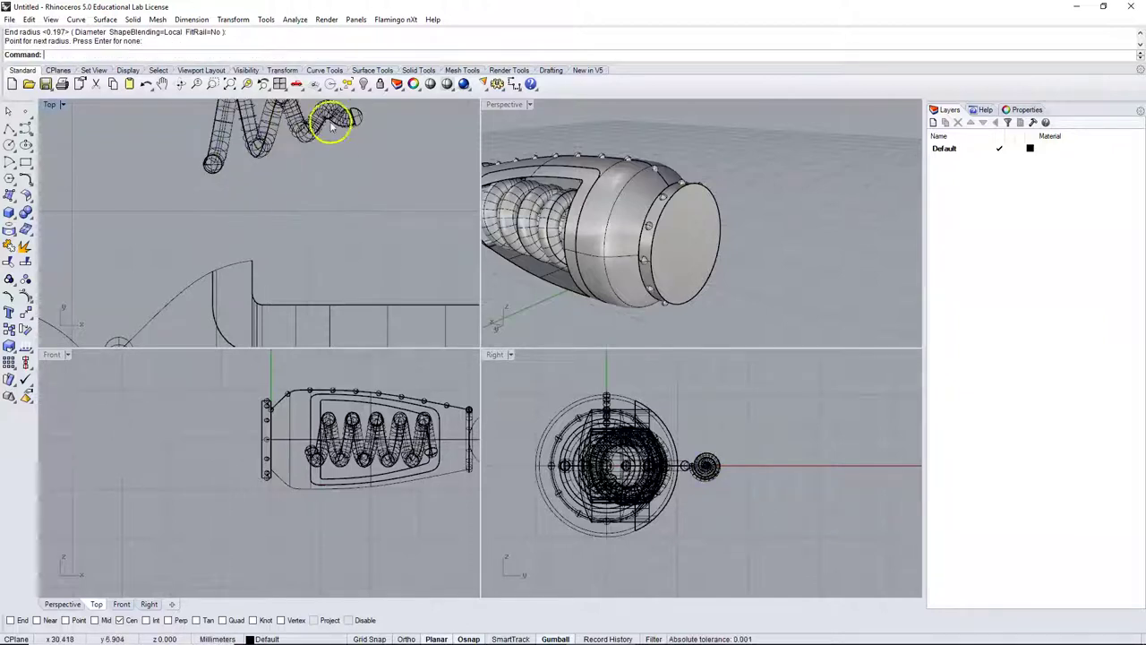
{"action": "scroll", "coordinate": [322, 200], "scroll_direction": "down", "scroll_amount": 3}
{"action": "right_click_drag", "start_coordinate": [317, 200], "coordinate": [267, 196]}
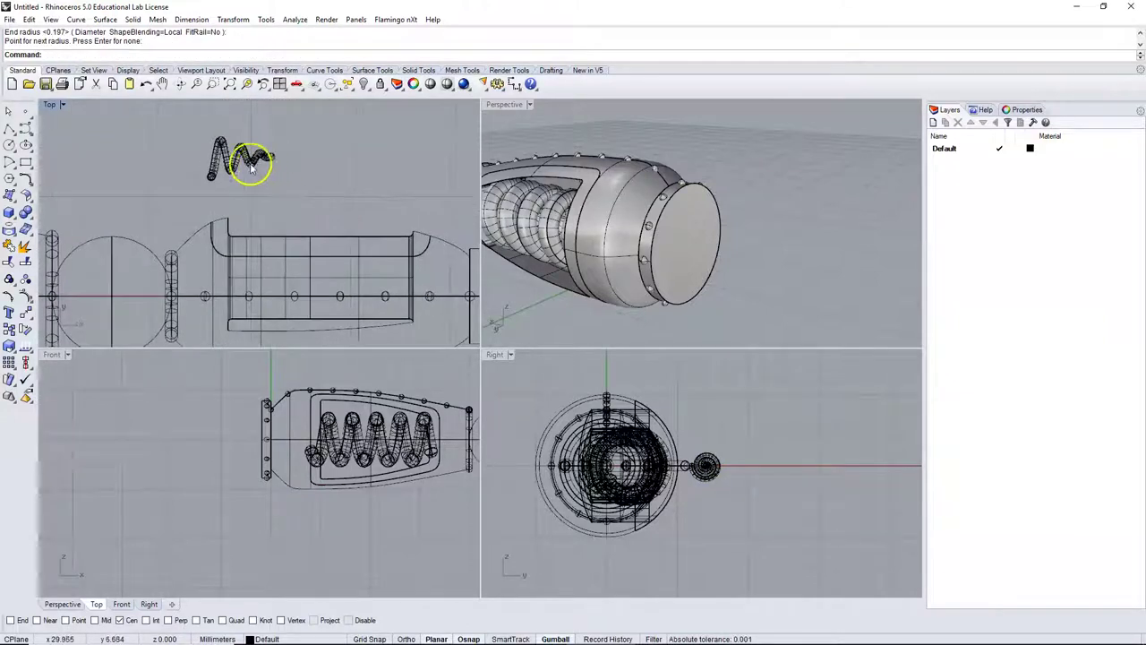
- Move the spiral guide curve out of the pipe down into the forearm and delete it
{"action": "left_click", "coordinate": [248, 167]}
{"action": "left_click_drag", "start_coordinate": [241, 116], "coordinate": [237, 254]}
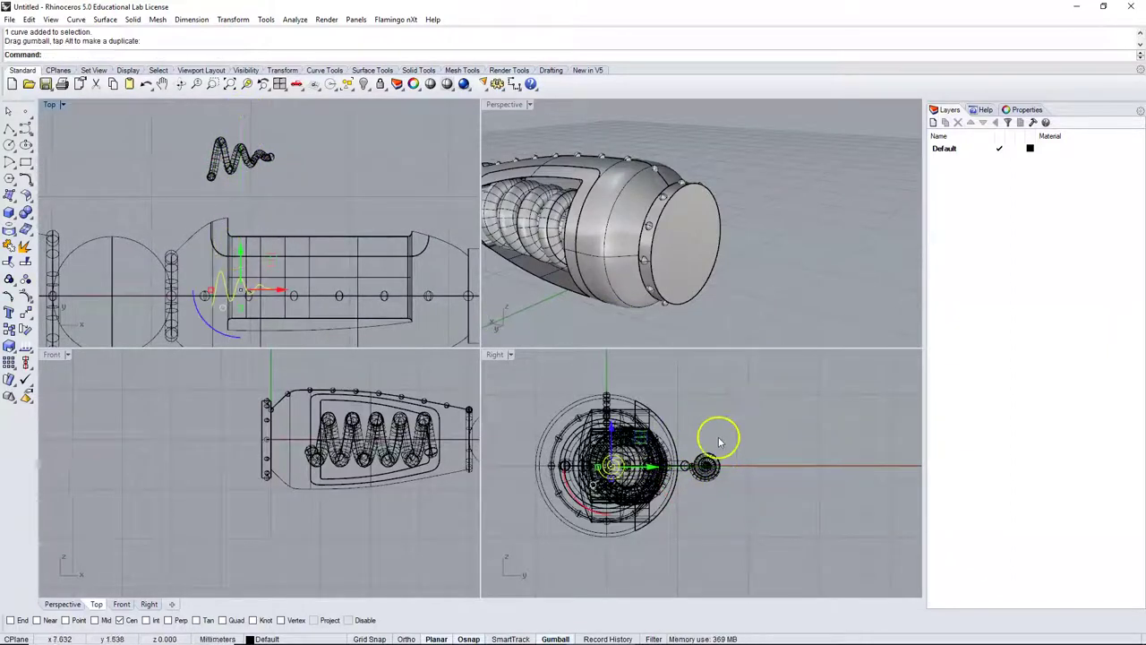
{"action": "left_click", "coordinate": [743, 252]}
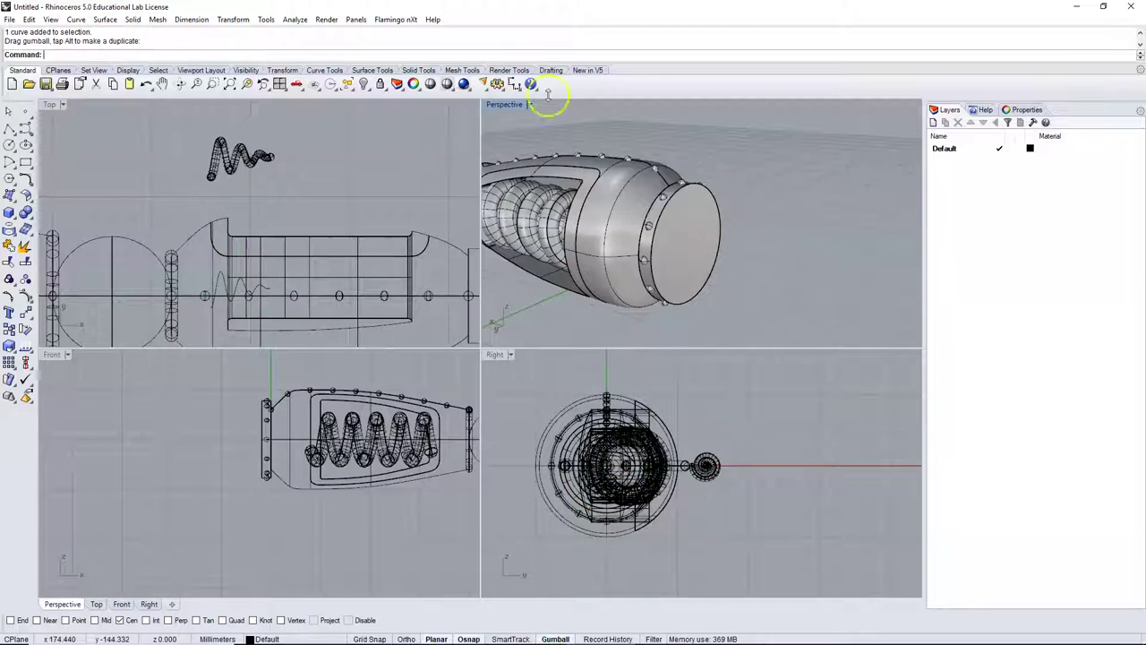
{"action": "left_click", "coordinate": [224, 279]}
{"action": "key", "text": "Delete"}
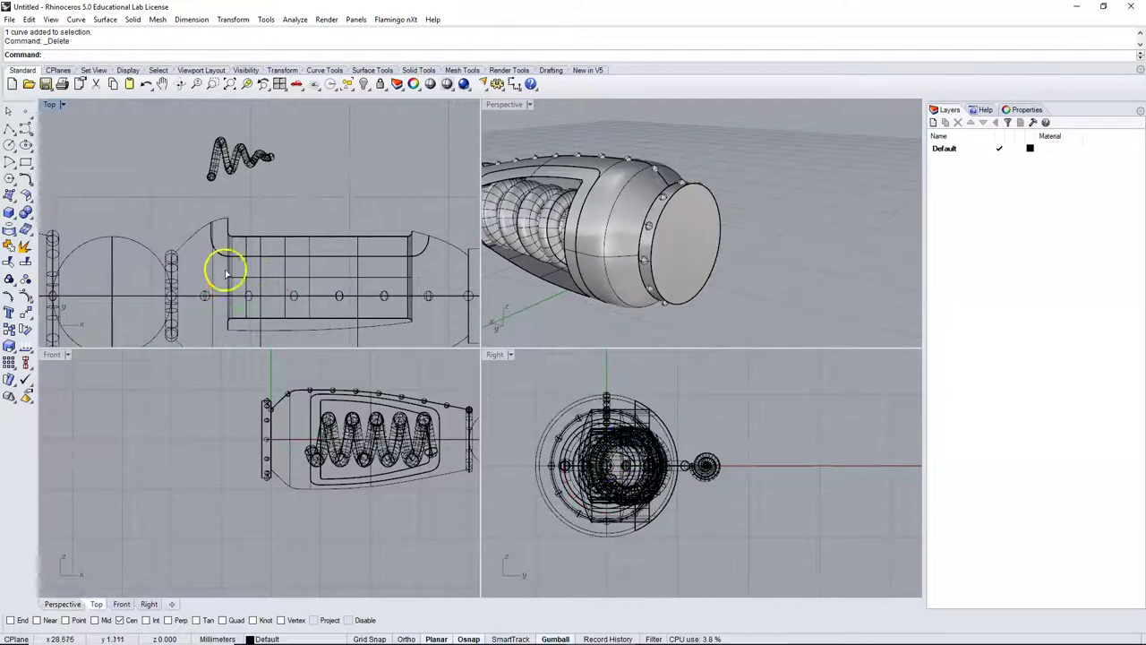
- Move the spiral pipe down into the elbow end of the forearm recess
{"action": "left_click", "coordinate": [231, 178]}
{"action": "left_click_drag", "start_coordinate": [241, 117], "coordinate": [242, 238]}
{"action": "left_click", "coordinate": [365, 182]}
{"action": "double_click", "coordinate": [501, 106]}
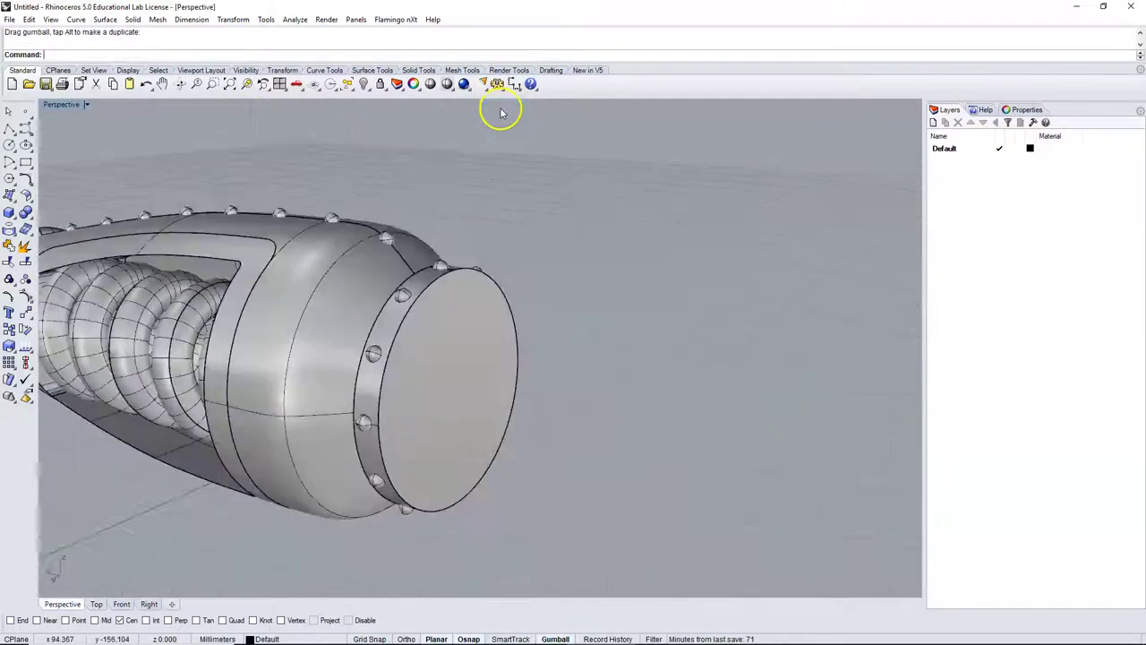
{"action": "right_click_drag", "start_coordinate": [502, 108], "coordinate": [515, 137]}
{"action": "scroll", "coordinate": [508, 361], "scroll_direction": "up", "scroll_amount": 4}
{"action": "right_click_drag", "start_coordinate": [509, 361], "coordinate": [441, 309]}
{"action": "scroll", "coordinate": [440, 309], "scroll_direction": "down", "scroll_amount": 5}
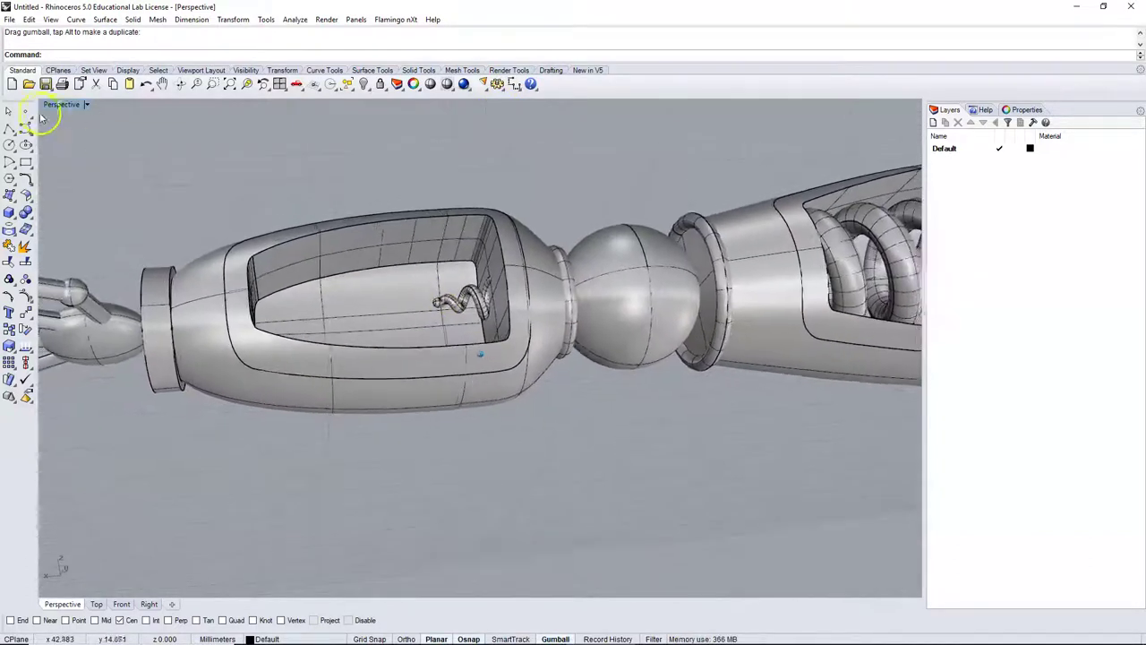
- Model a cylinder along the arm's length with a radius of about 1.9 mm, clear of the existing geometry
{"action": "double_click", "coordinate": [61, 104]}
{"action": "left_click", "coordinate": [638, 508]}
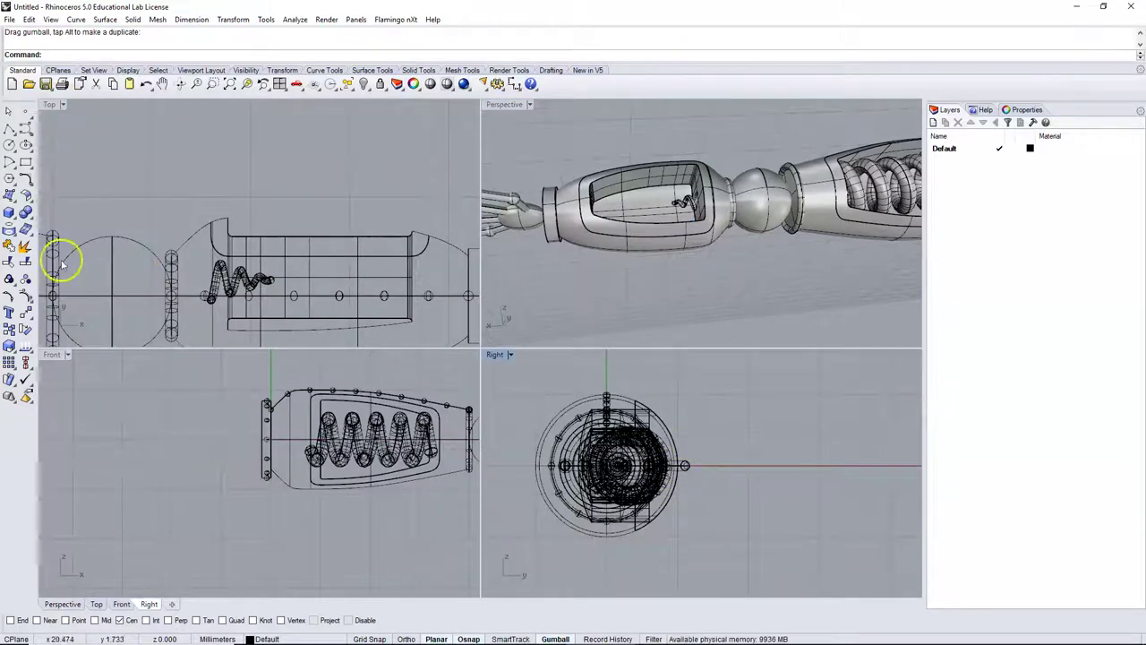
{"action": "left_click", "coordinate": [10, 215]}
{"action": "left_click", "coordinate": [45, 219]}
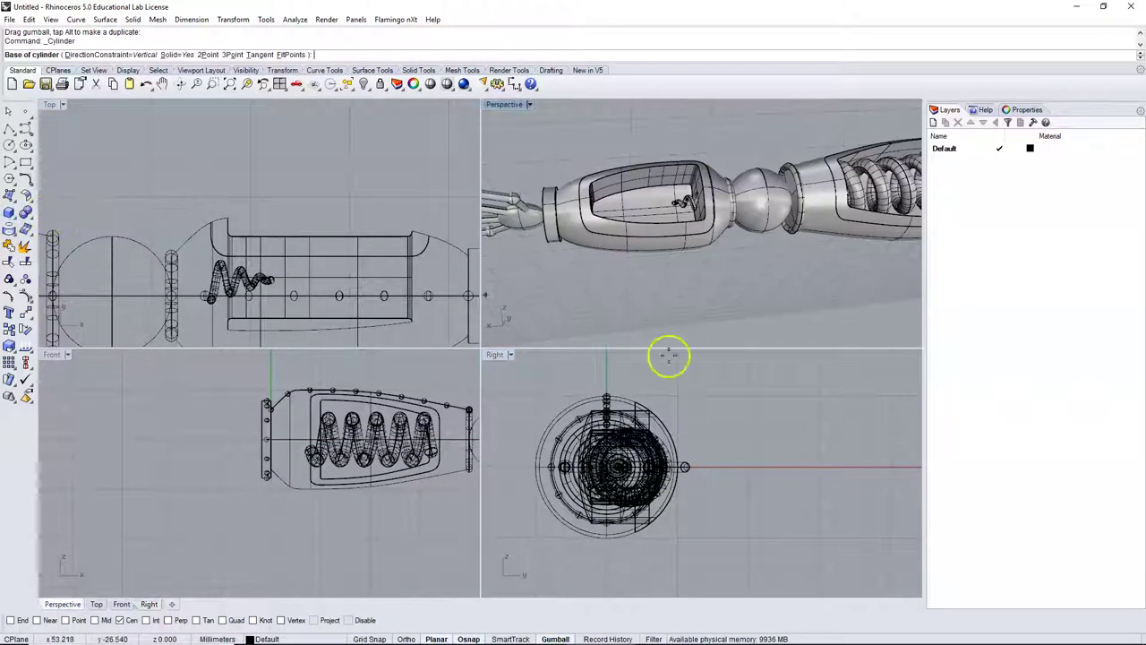
{"action": "left_click", "coordinate": [719, 425]}
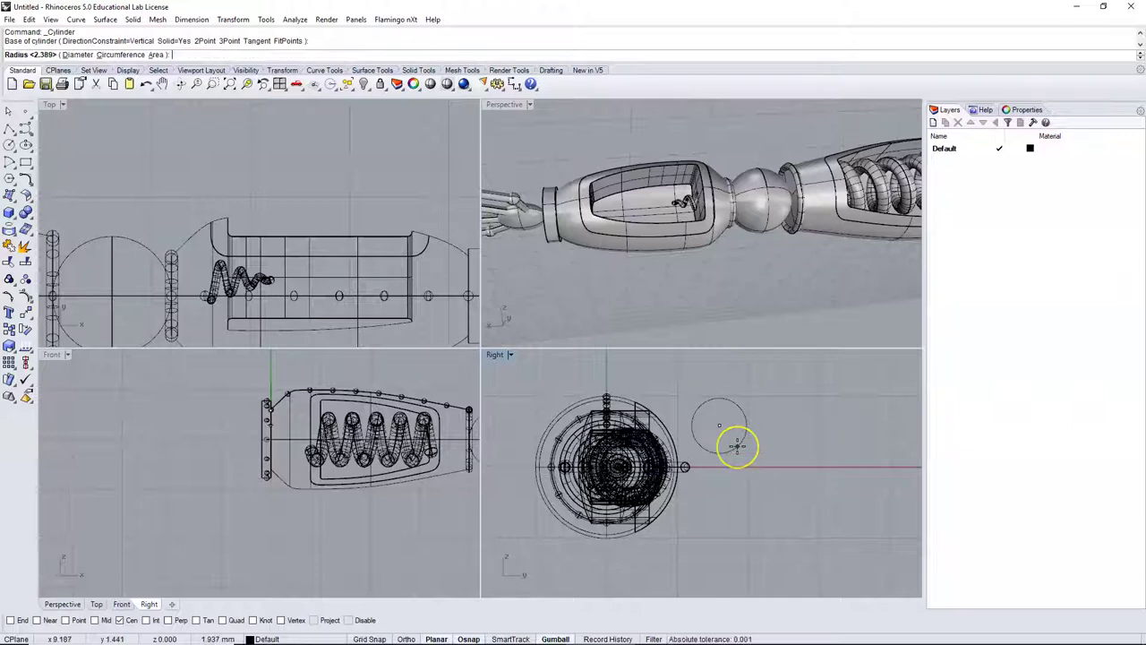
{"action": "left_click", "coordinate": [736, 445]}
{"action": "scroll", "coordinate": [302, 486], "scroll_direction": "down", "scroll_amount": 3}
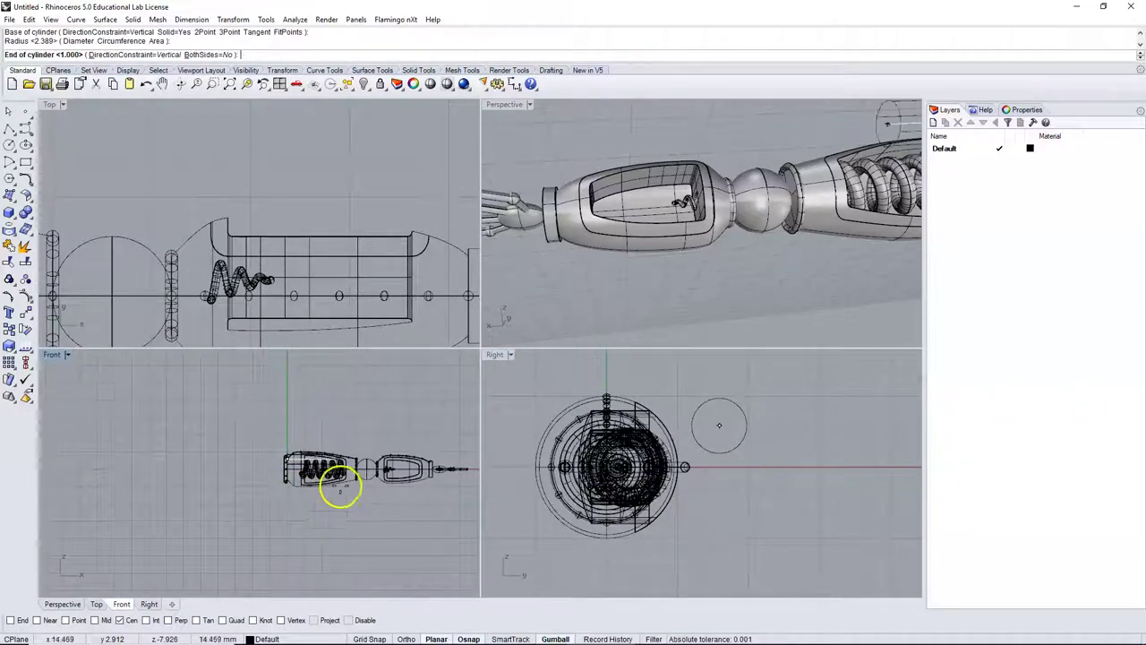
{"action": "scroll", "coordinate": [206, 478], "scroll_direction": "up", "scroll_amount": 5}
{"action": "right_click_drag", "start_coordinate": [299, 453], "coordinate": [90, 460]}
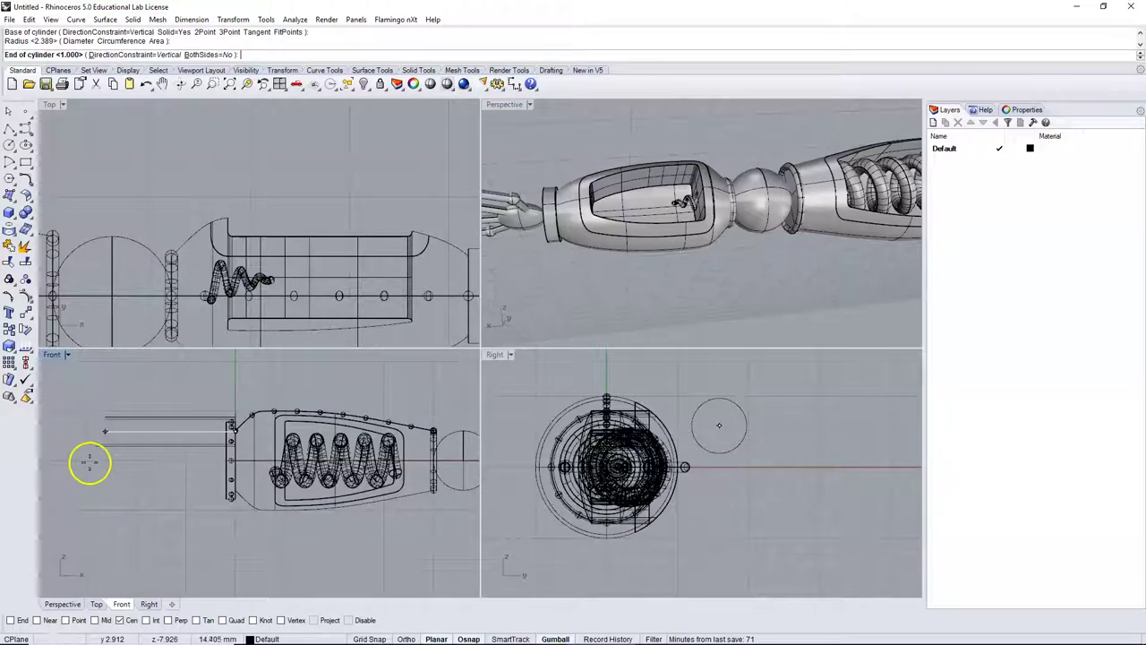
{"action": "left_click", "coordinate": [168, 437]}
{"action": "scroll", "coordinate": [197, 505], "scroll_direction": "down", "scroll_amount": 3}
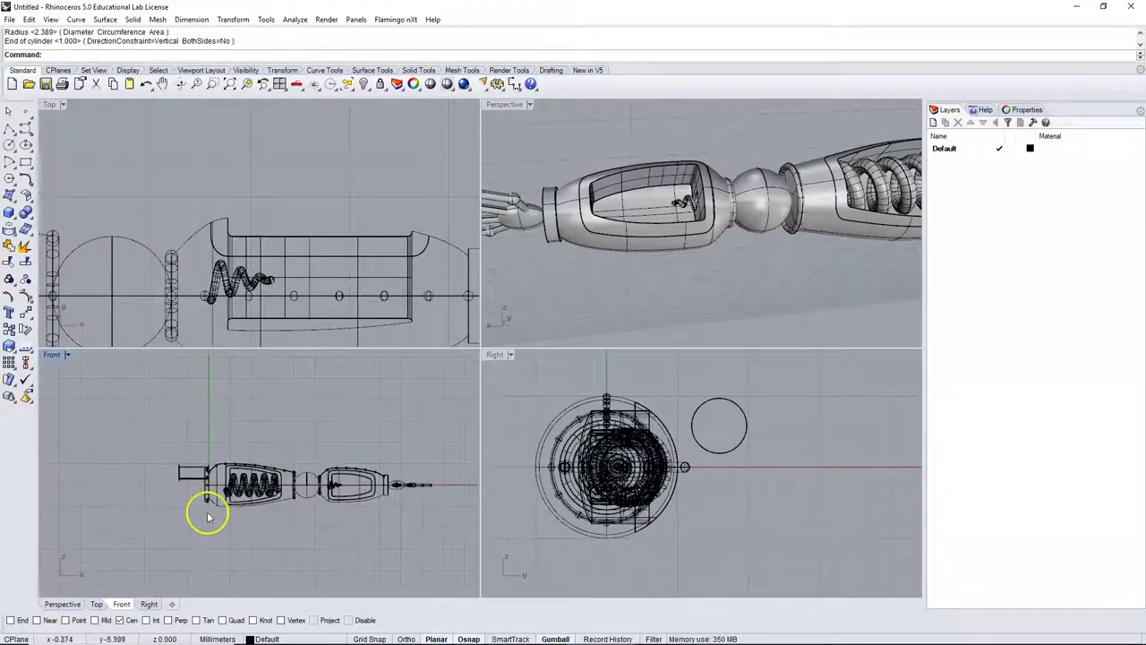
- Move the cylinder into the forearm recess and shorten it so its end meets the tip of the spiral pipe
{"action": "left_click", "coordinate": [181, 472]}
{"action": "left_click_drag", "start_coordinate": [231, 477], "coordinate": [354, 447]}
{"action": "scroll", "coordinate": [361, 215], "scroll_direction": "down", "scroll_amount": 3}
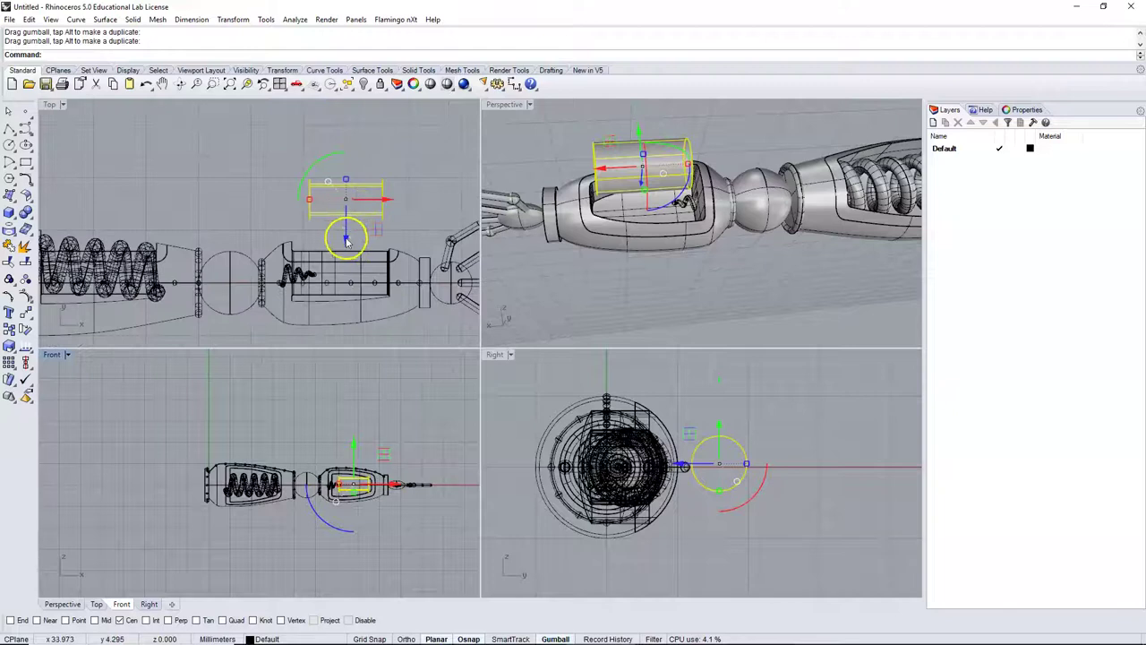
{"action": "left_click_drag", "start_coordinate": [347, 240], "coordinate": [347, 314]}
{"action": "scroll", "coordinate": [356, 277], "scroll_direction": "up", "scroll_amount": 3}
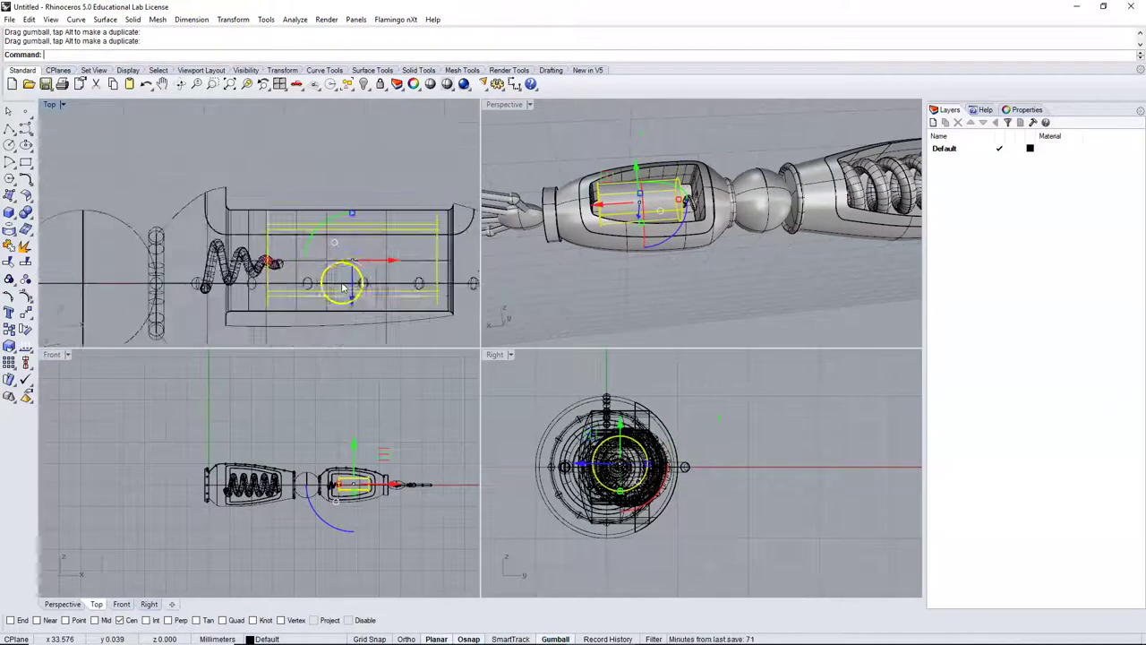
{"action": "left_click_drag", "start_coordinate": [268, 260], "coordinate": [281, 260]}
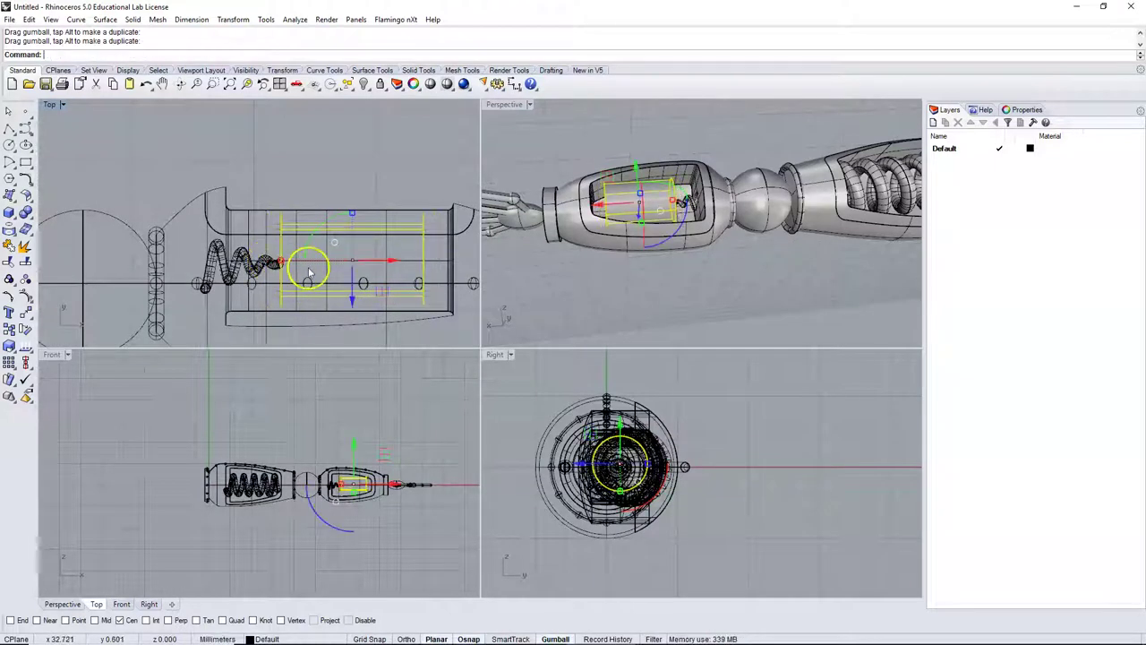
- Copy the spiral pipe, rotate the copy 180 degrees and move it to the wrist end of the forearm recess
{"action": "left_click", "coordinate": [243, 260]}
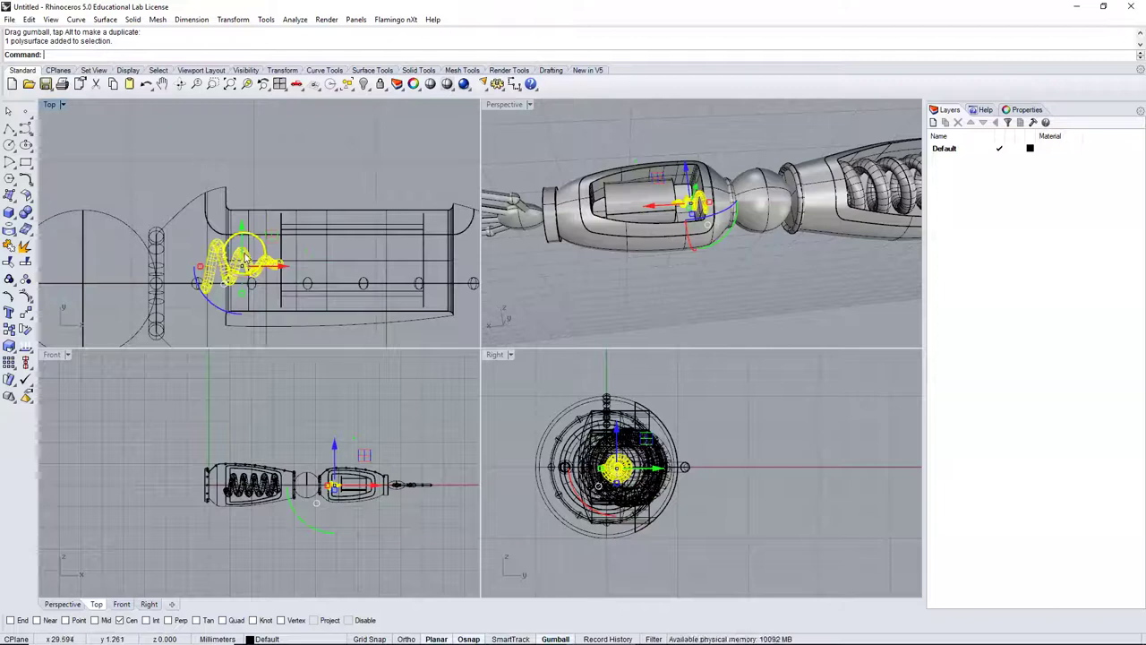
{"action": "key", "text": "ctrl+c"}
{"action": "key", "text": "ctrl+v"}
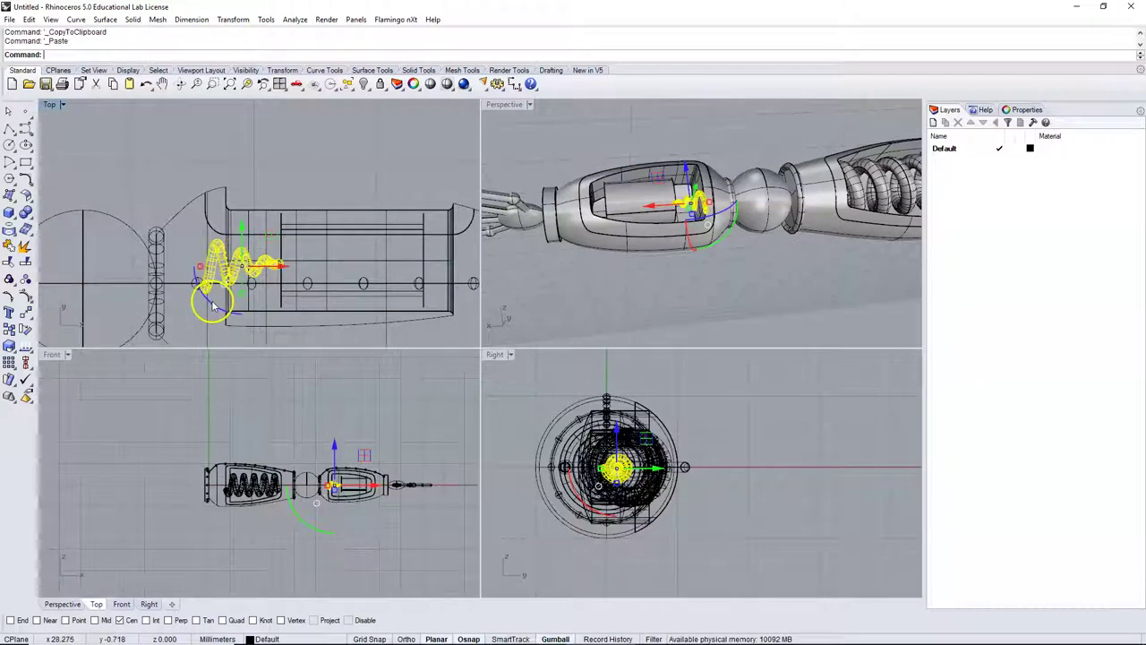
{"action": "left_click", "coordinate": [209, 306]}
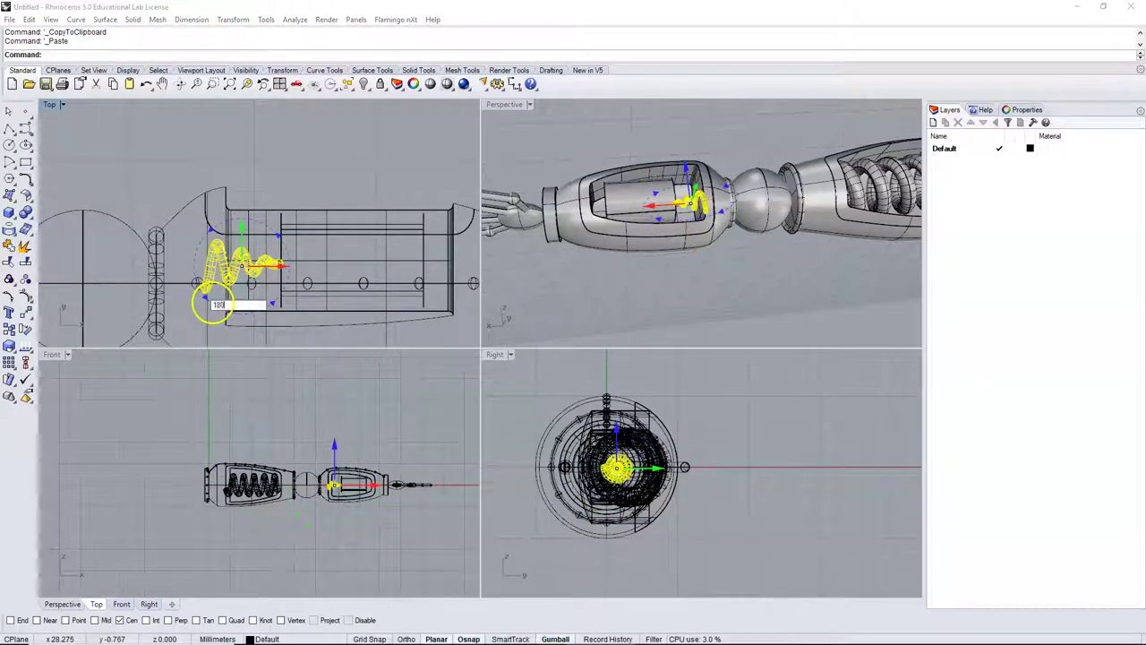
{"action": "key", "text": "Return"}
{"action": "scroll", "coordinate": [338, 246], "scroll_direction": "down", "scroll_amount": 4}
{"action": "right_click_drag", "start_coordinate": [356, 266], "coordinate": [294, 263]}
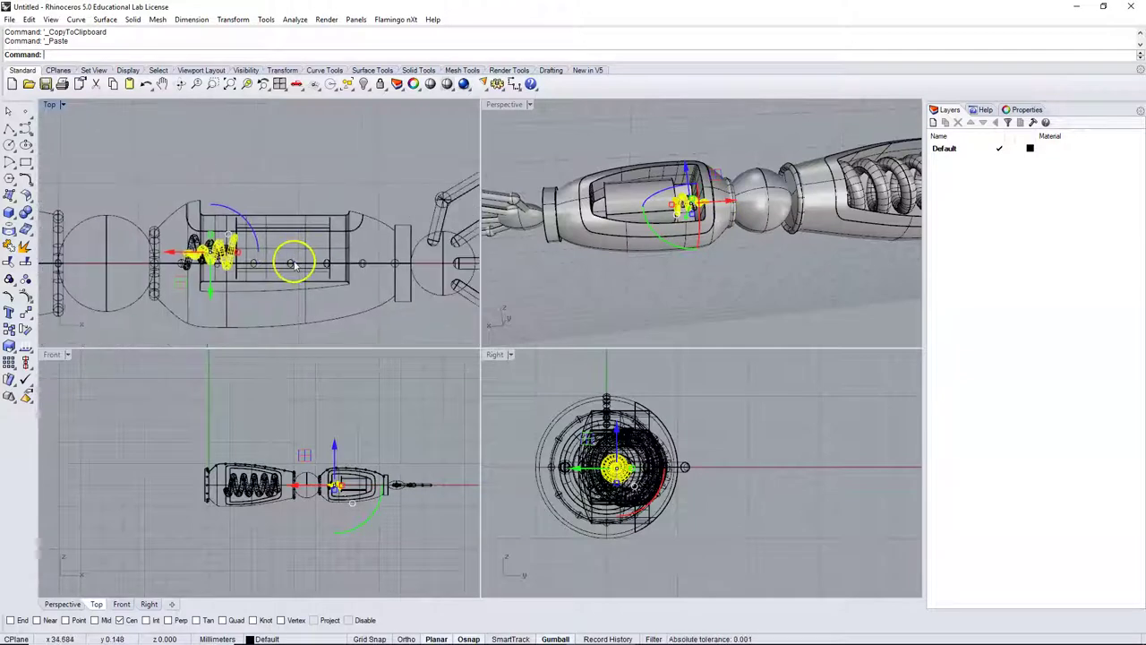
{"action": "left_click_drag", "start_coordinate": [217, 268], "coordinate": [288, 260]}
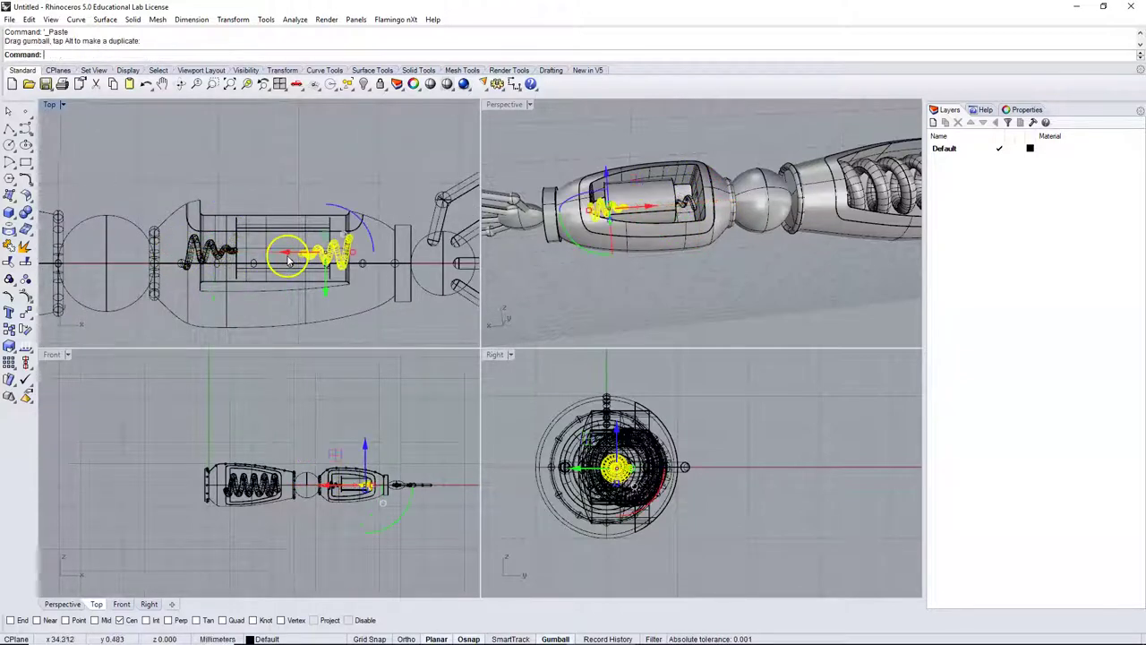
{"action": "left_click", "coordinate": [628, 126]}
- Shorten the cylinder further and shift it toward the elbow so it fits between the tips of both spiral pipes
{"action": "scroll", "coordinate": [645, 173], "scroll_direction": "up", "scroll_amount": 5}
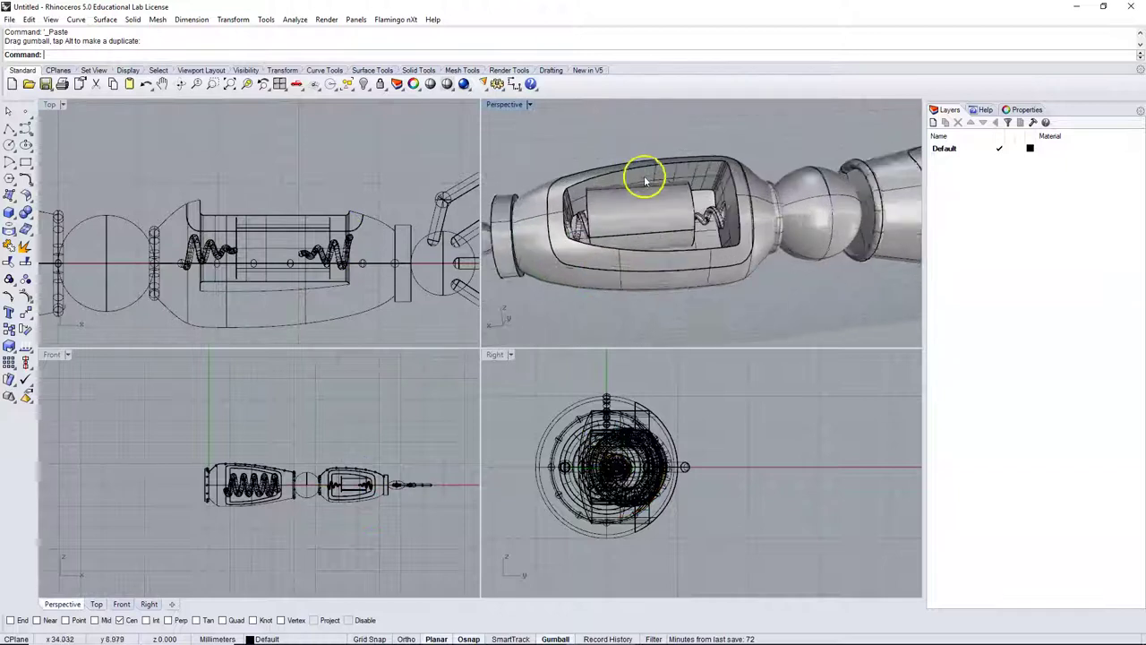
{"action": "left_click", "coordinate": [641, 225]}
{"action": "left_click_drag", "start_coordinate": [696, 213], "coordinate": [678, 215]}
{"action": "left_click_drag", "start_coordinate": [323, 254], "coordinate": [306, 254]}
{"action": "left_click", "coordinate": [566, 149]}
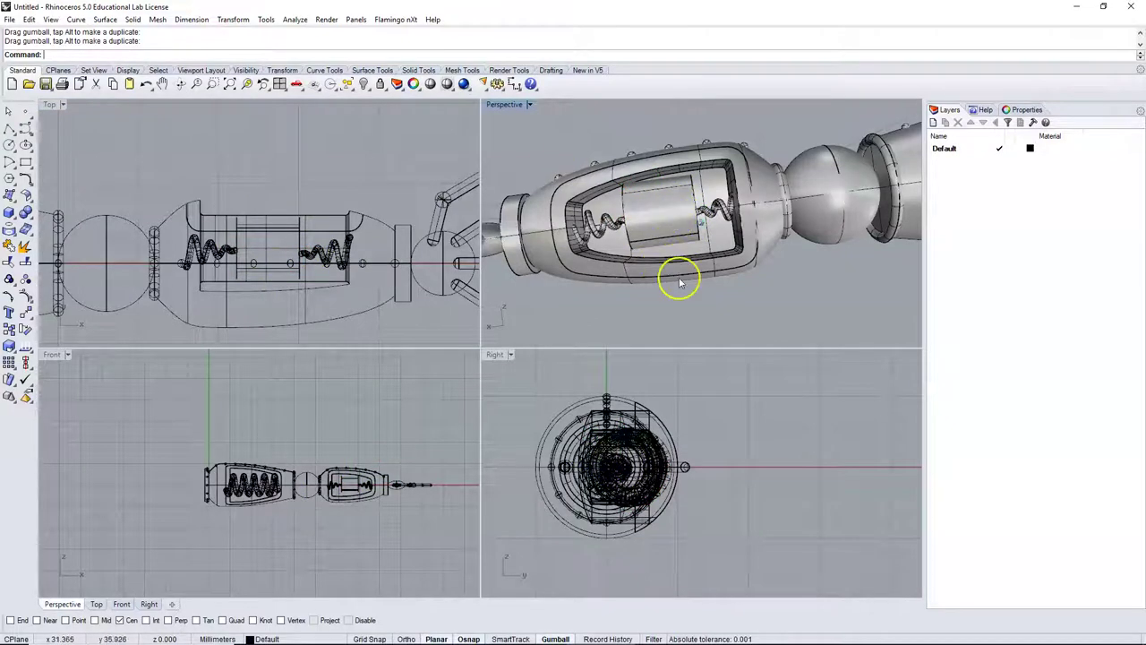
- Lower the cylinder slightly in the forearm recess to line it up with the spiral pipes
{"action": "scroll", "coordinate": [678, 269], "scroll_direction": "up", "scroll_amount": 5}
{"action": "left_click", "coordinate": [649, 233]}
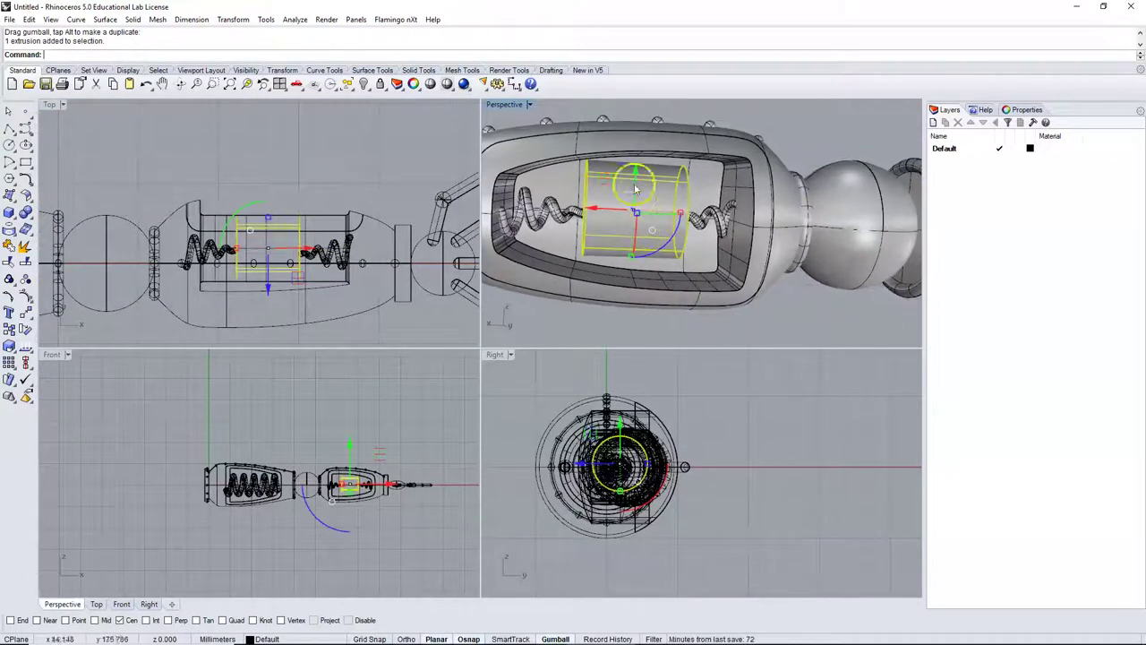
{"action": "left_click_drag", "start_coordinate": [635, 182], "coordinate": [635, 182]}
{"action": "right_click_drag", "start_coordinate": [635, 183], "coordinate": [520, 102]}
{"action": "left_click", "coordinate": [791, 314]}
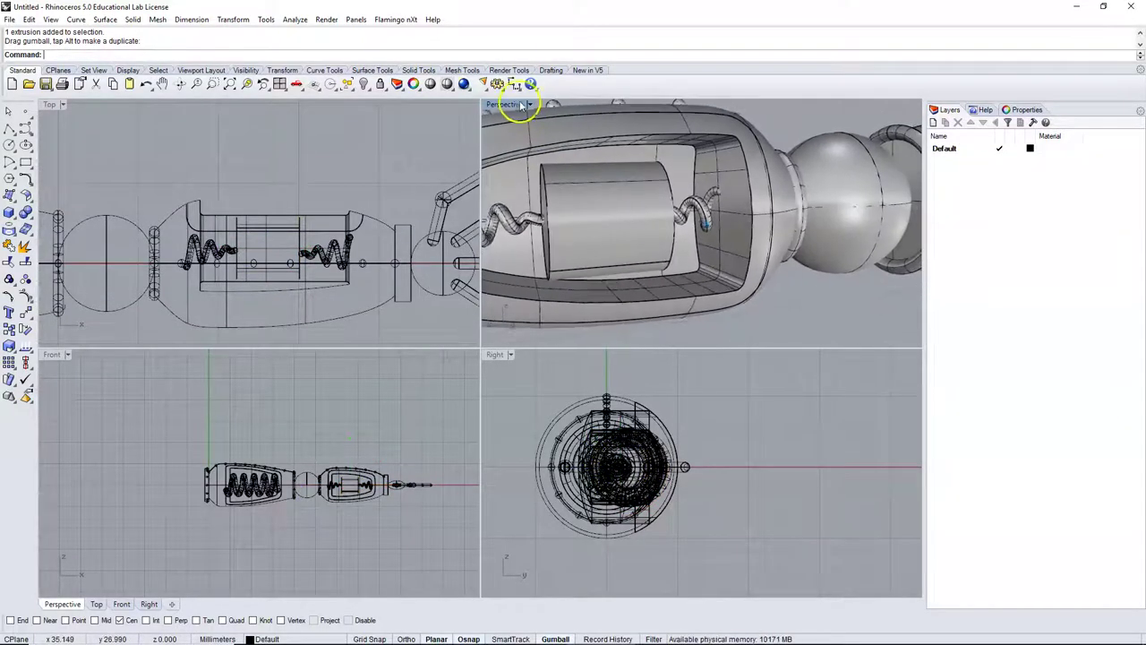
- Chamfer both circular end edges of the forearm cylinder with a distance of 0.5
{"action": "left_click", "coordinate": [133, 19]}
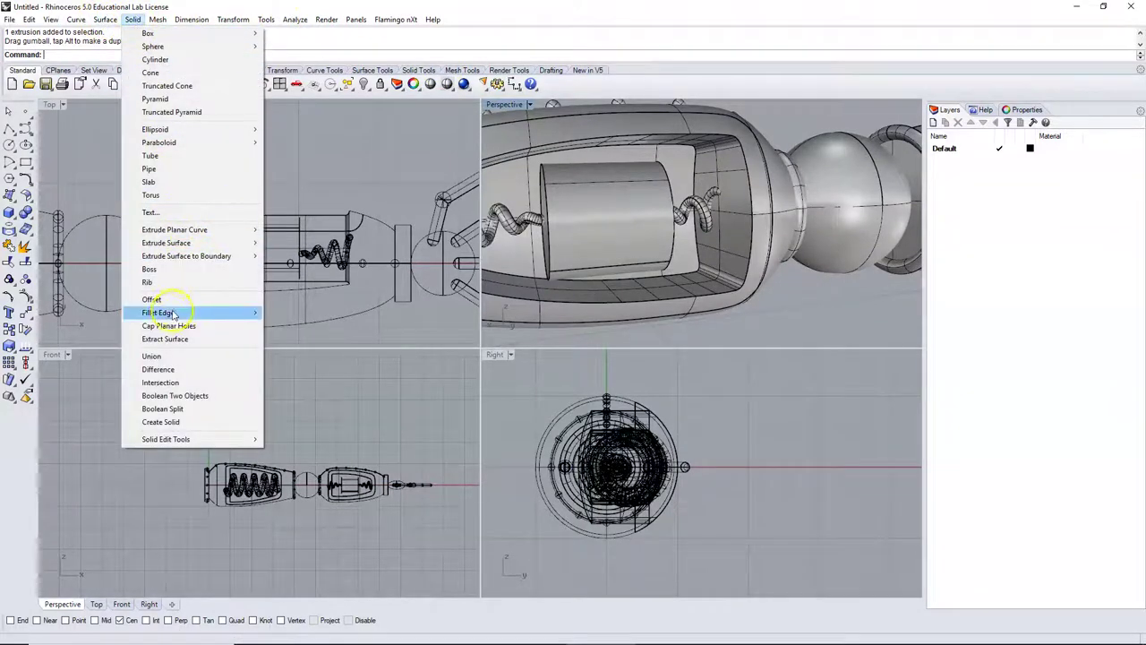
{"action": "mouse_move", "coordinate": [170, 315]}
{"action": "left_click", "coordinate": [303, 339]}
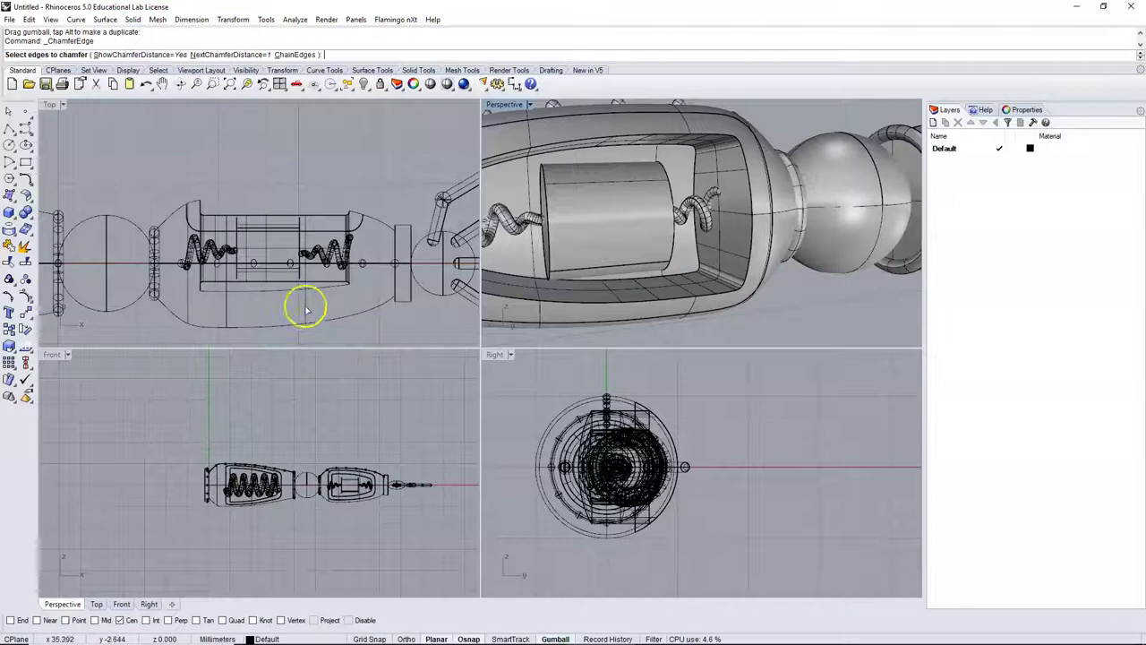
{"action": "scroll", "coordinate": [354, 484], "scroll_direction": "up", "scroll_amount": 5}
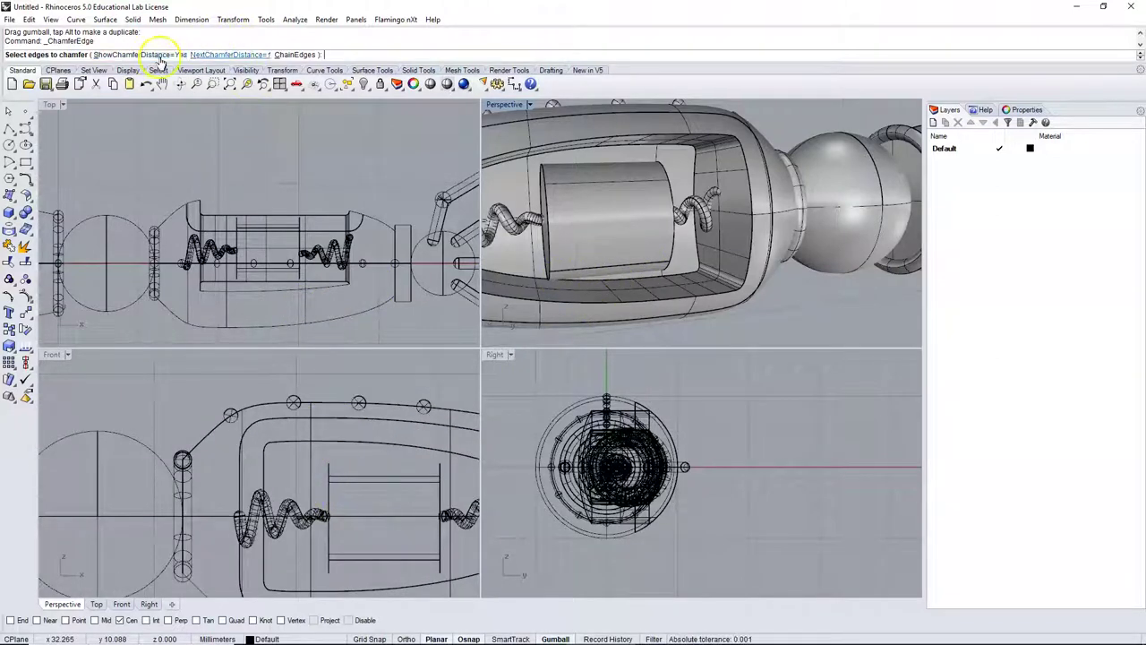
{"action": "left_click", "coordinate": [249, 55]}
{"action": "type", "text": ".5"}
{"action": "key", "text": "Return"}
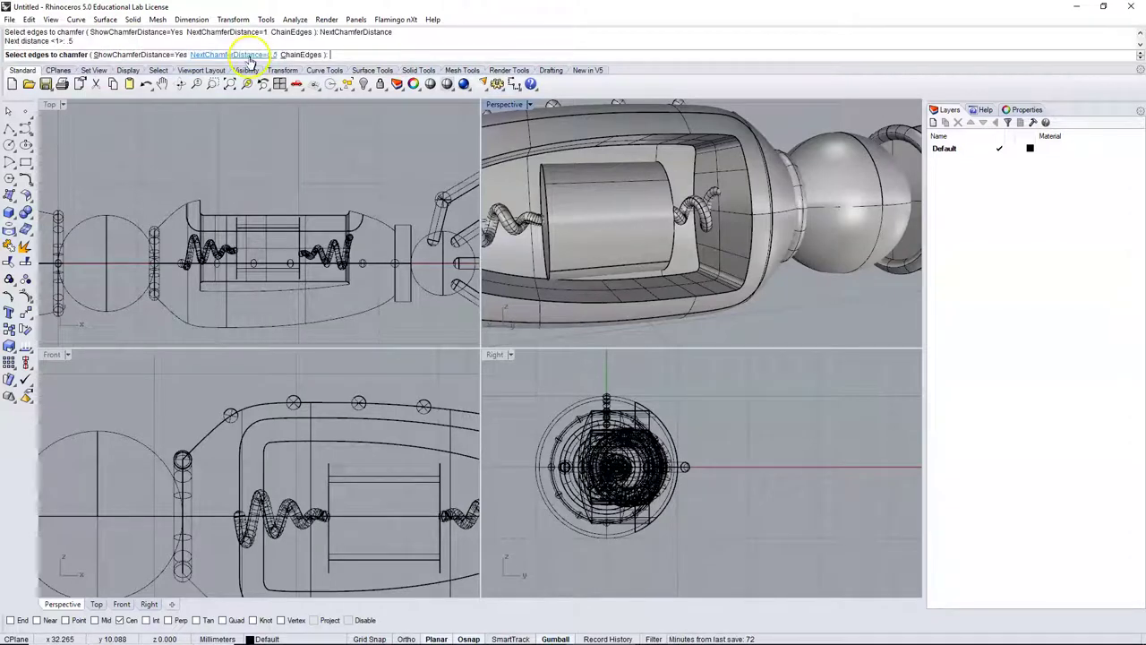
{"action": "left_click", "coordinate": [544, 183]}
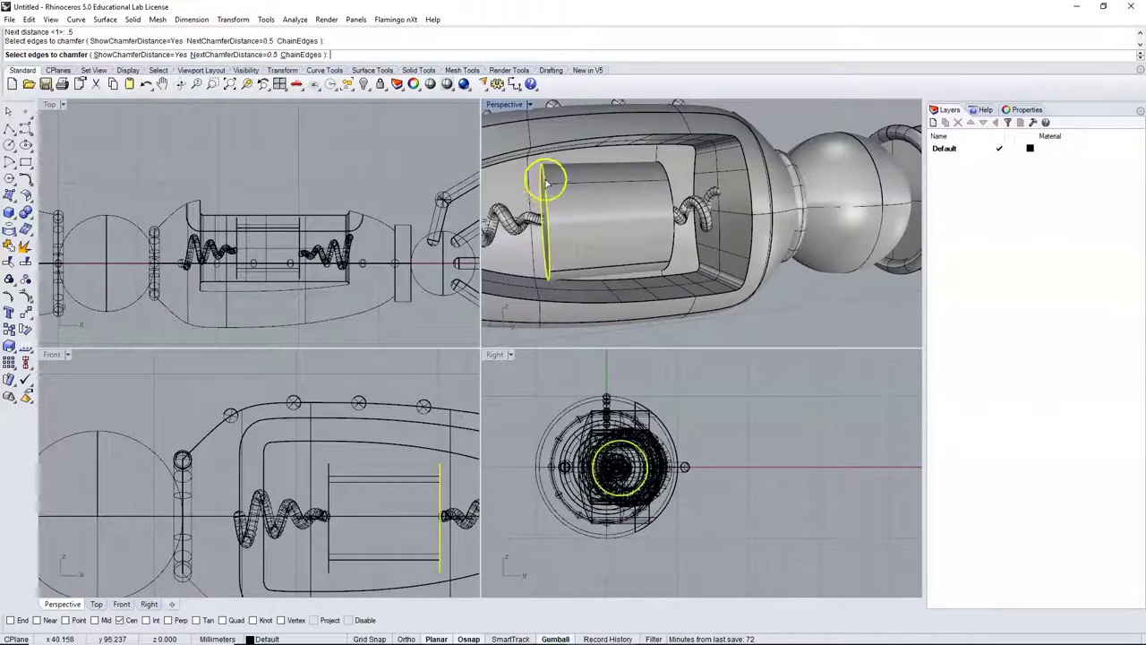
{"action": "left_click", "coordinate": [670, 170]}
{"action": "key", "text": "Return"}
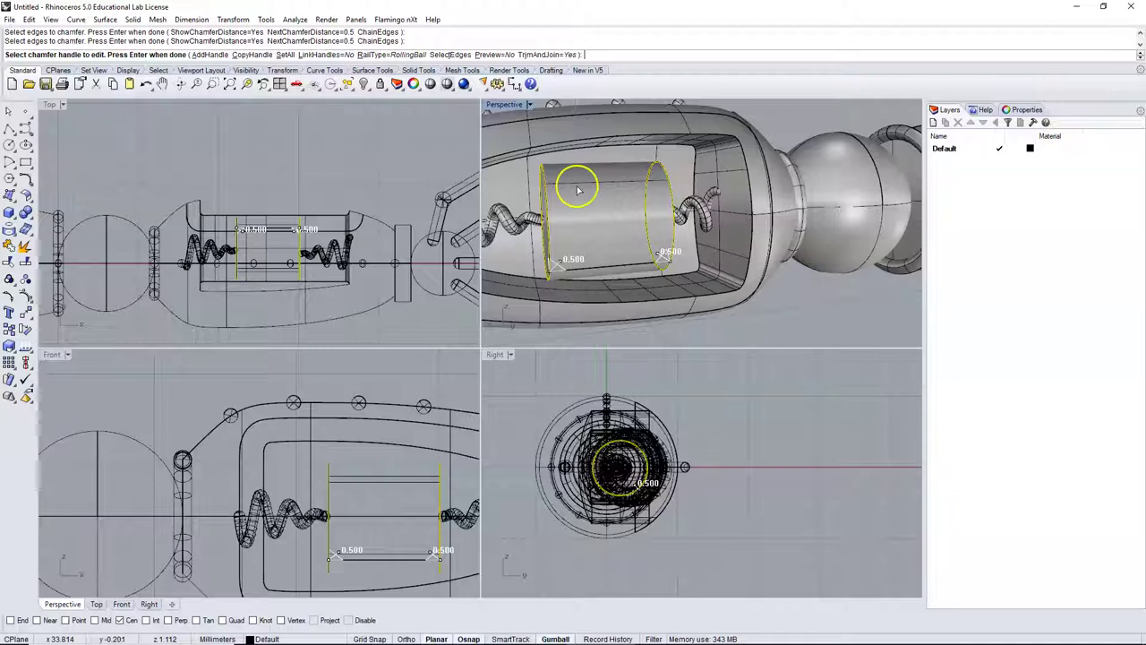
{"action": "key", "text": "Return"}
- Maximize the perspective view and inspect the whole arm with both detailed recesses
{"action": "scroll", "coordinate": [858, 319], "scroll_direction": "down", "scroll_amount": 10}
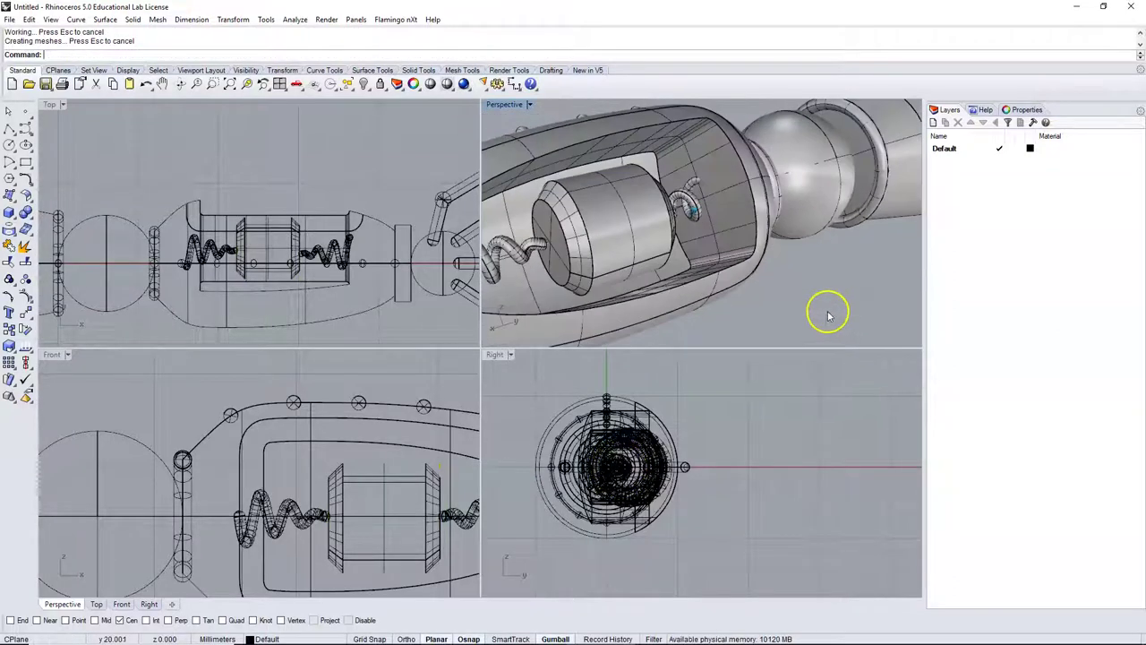
{"action": "double_click", "coordinate": [505, 104]}
{"action": "right_click_drag", "start_coordinate": [507, 102], "coordinate": [584, 201]}
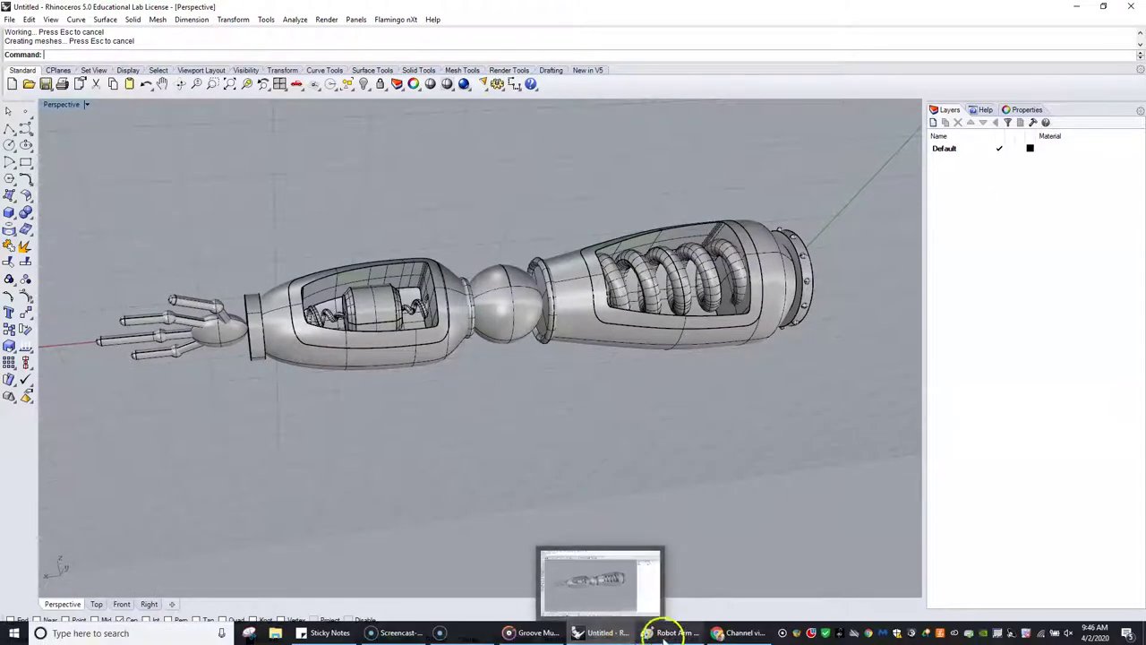
{"action": "right_click_drag", "start_coordinate": [698, 450], "coordinate": [694, 343]}
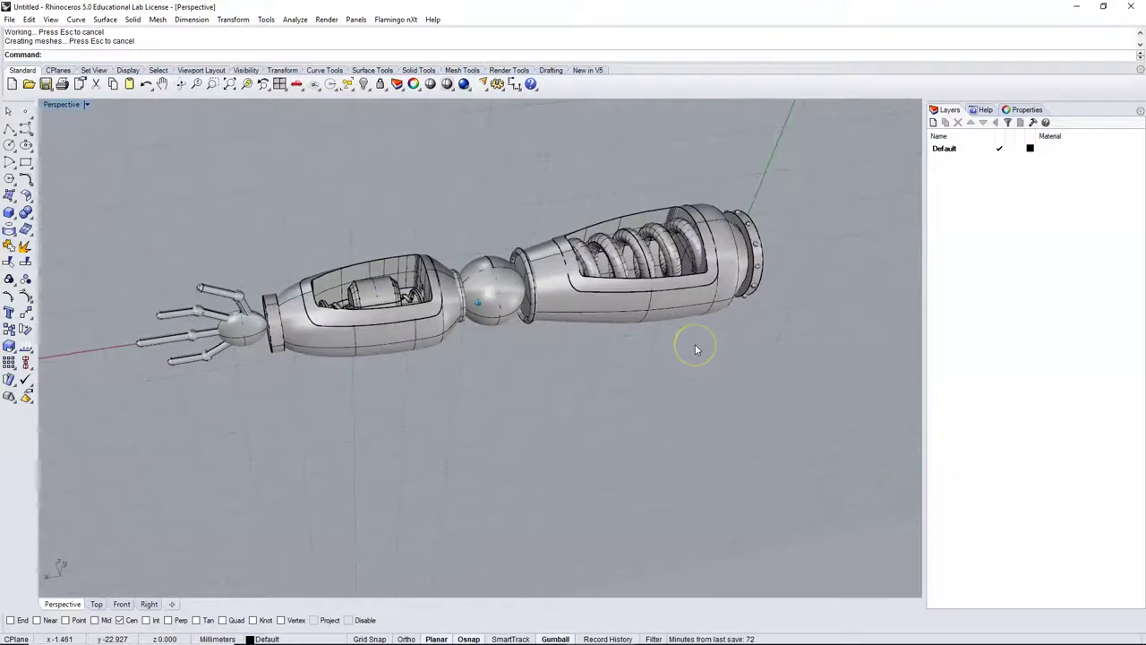
{"action": "scroll", "coordinate": [694, 344], "scroll_direction": "up", "scroll_amount": 3}
{"action": "scroll", "coordinate": [694, 349], "scroll_direction": "down", "scroll_amount": 5}
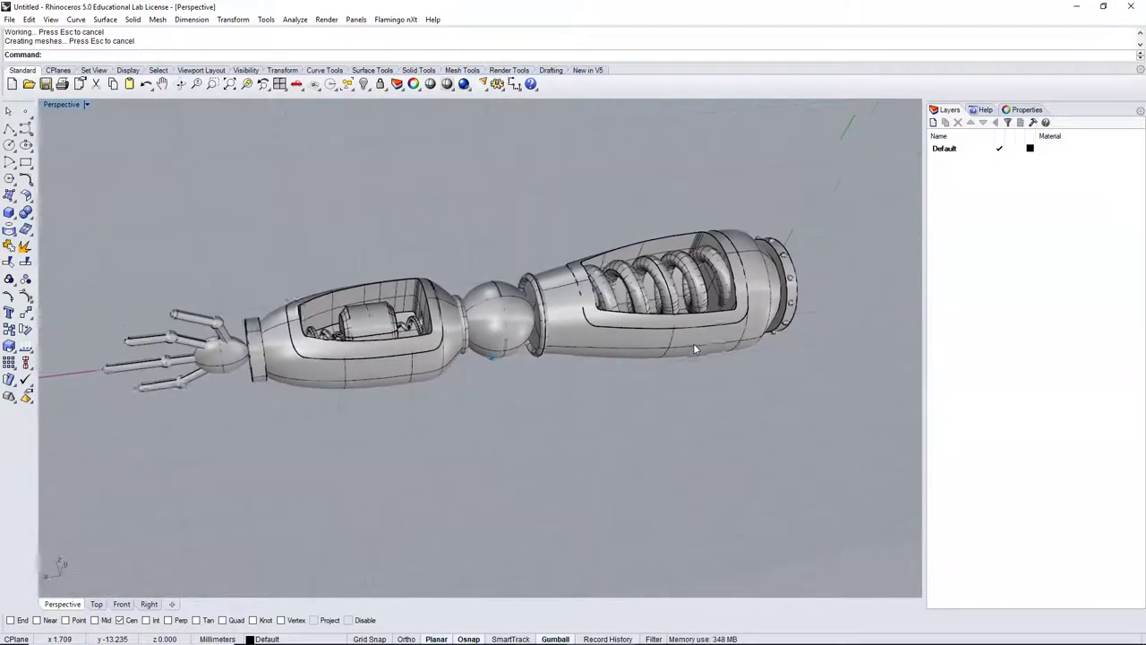
- Create four new layers named Upper Arm, Elbow, Lower Arm and Gripper
{"action": "left_click", "coordinate": [933, 123]}
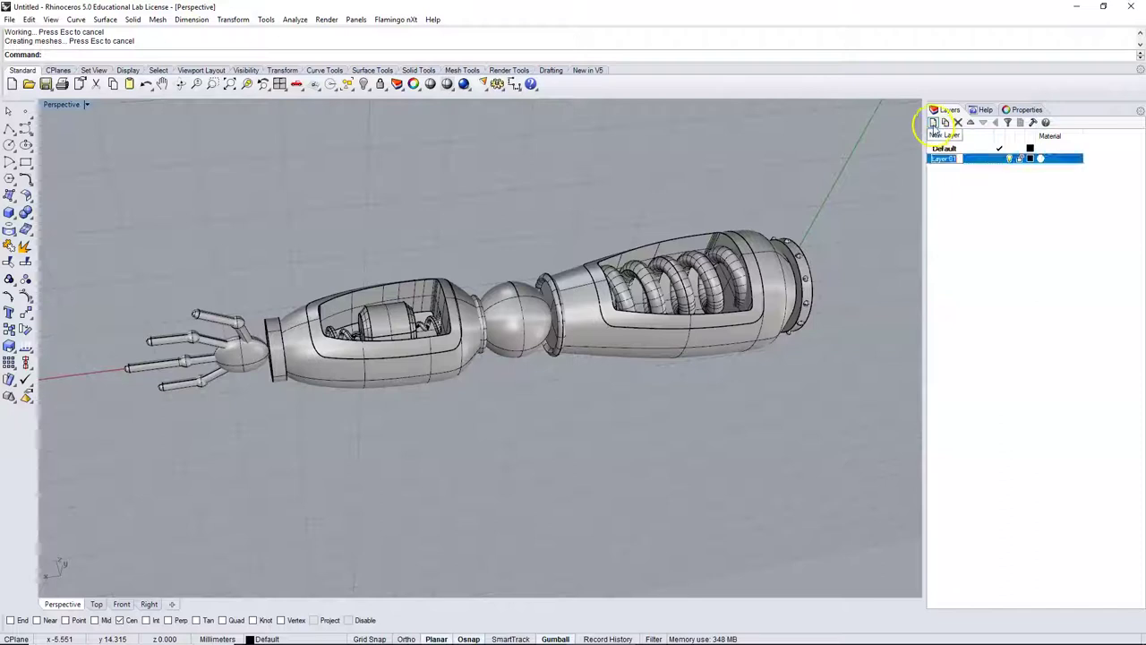
{"action": "type", "text": "Upper"}
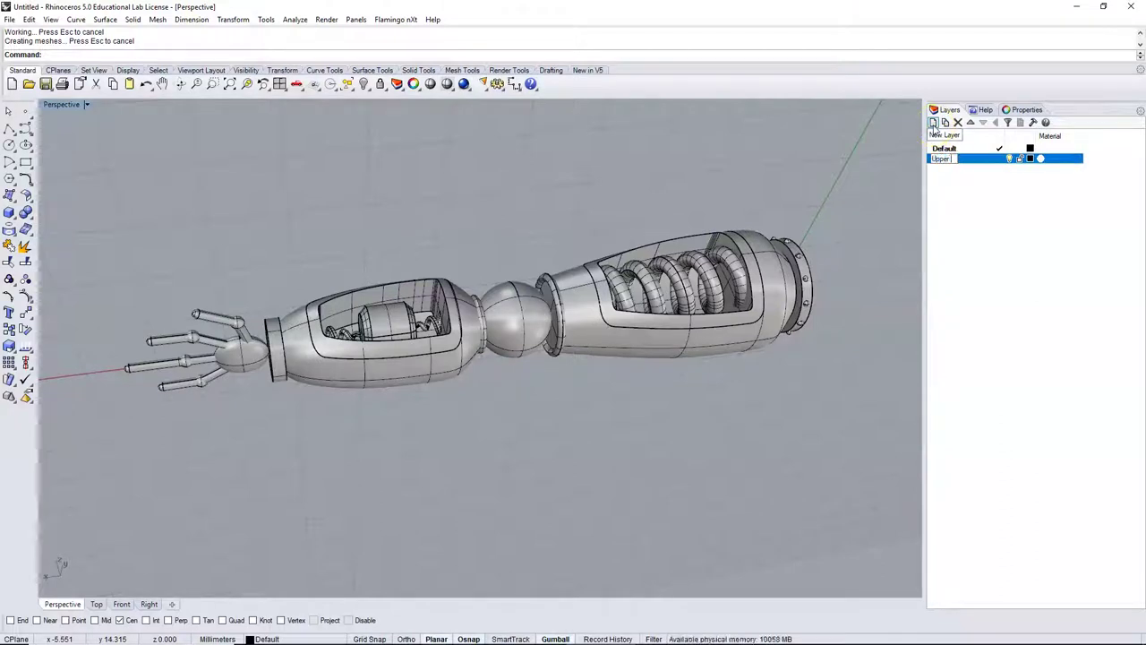
{"action": "type", "text": " Arm"}
{"action": "left_click", "coordinate": [956, 167]}
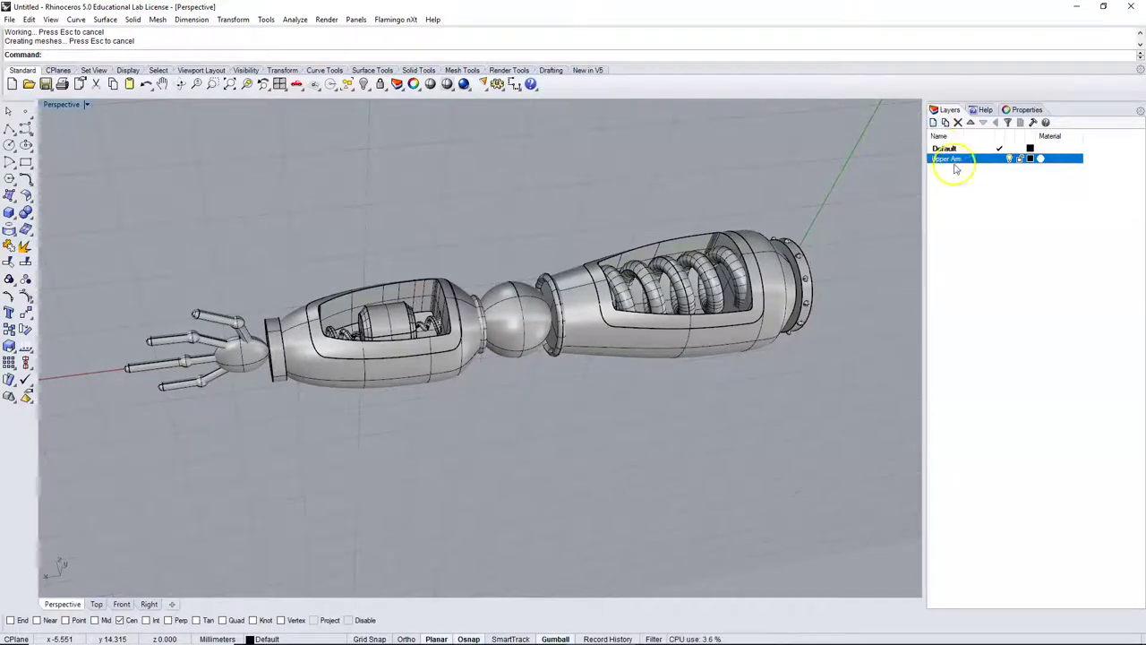
{"action": "left_click", "coordinate": [933, 122]}
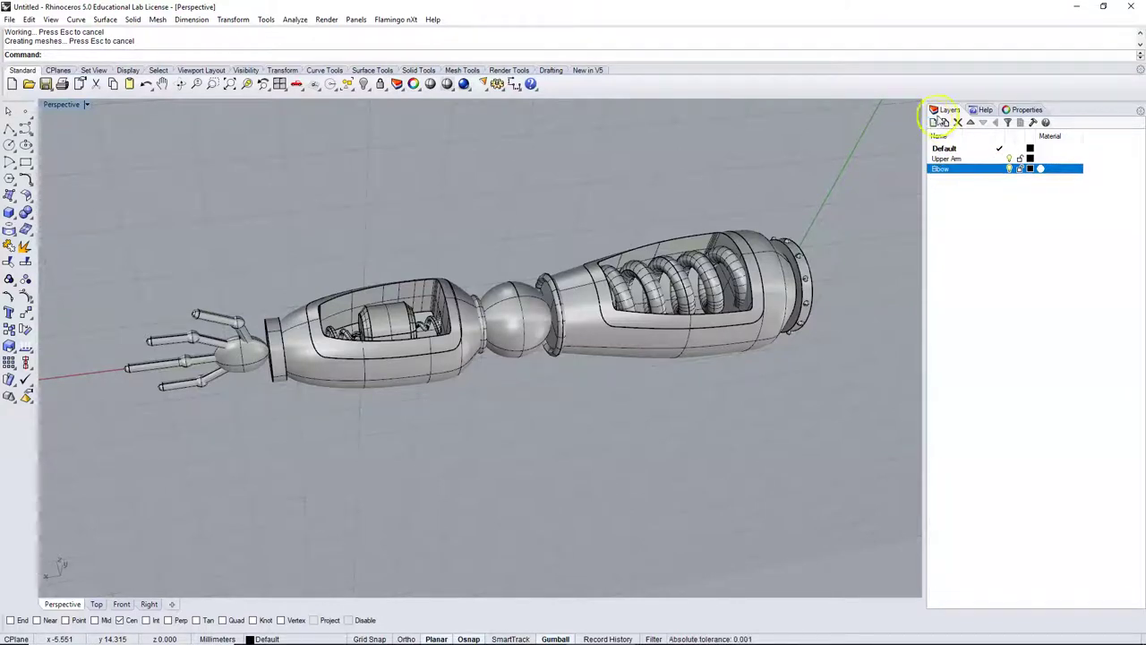
{"action": "left_click", "coordinate": [936, 122]}
{"action": "type", "text": "Lowe"}
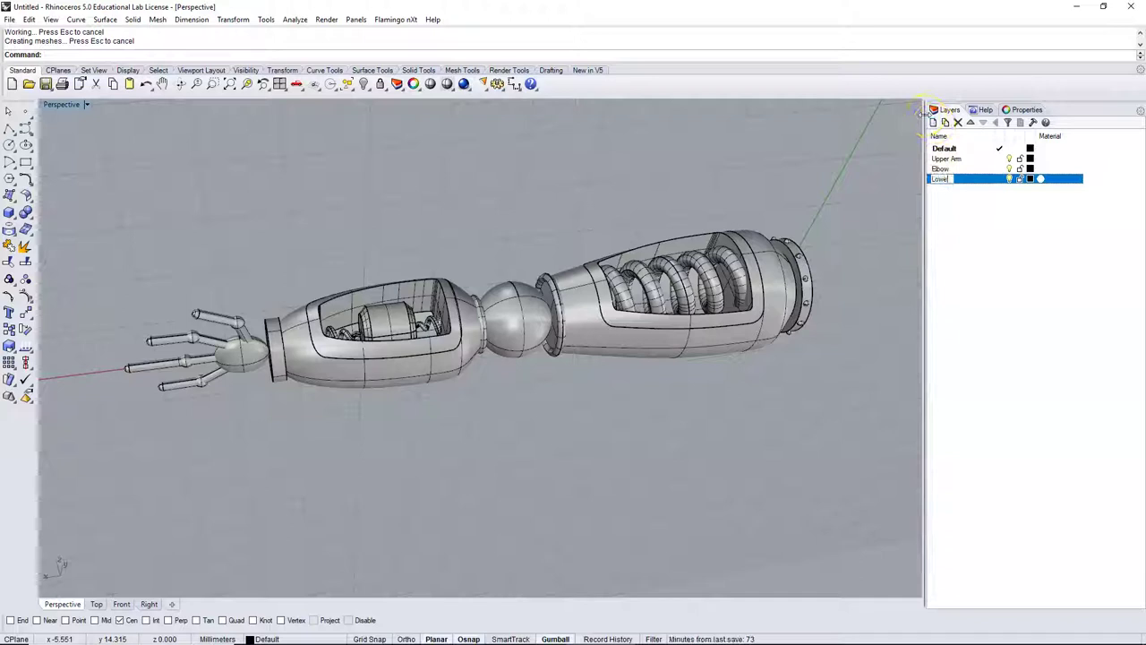
{"action": "type", "text": "r Arm"}
{"action": "left_click", "coordinate": [931, 121]}
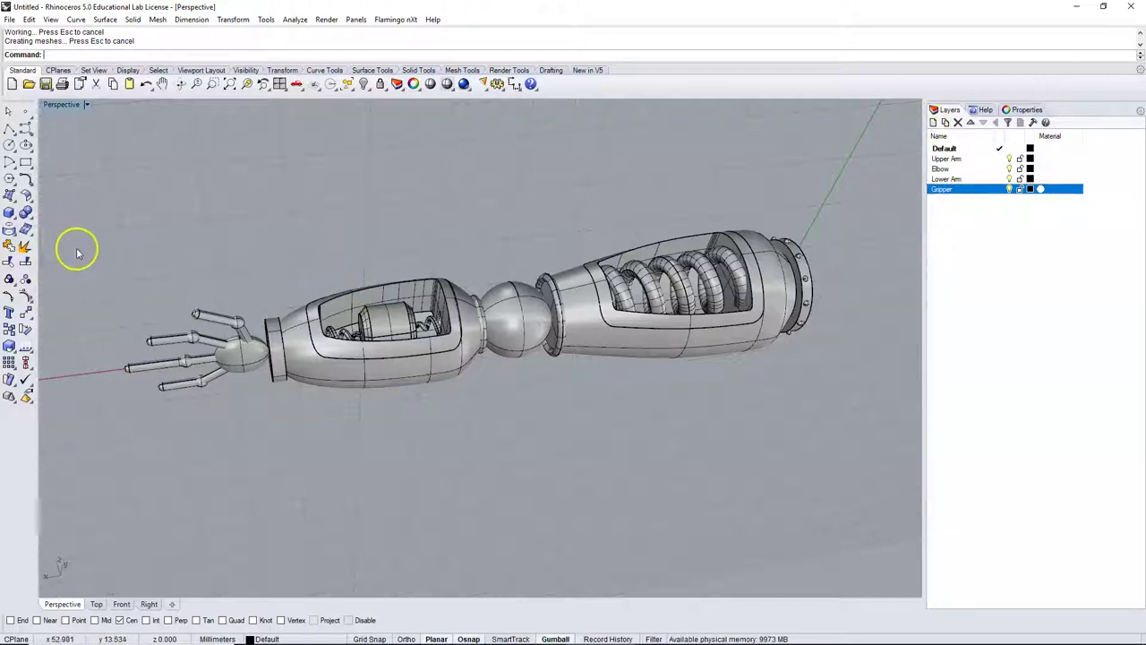
- Move the gripper's palm and fingers, without the wrist ring, to the Gripper layer and hide that layer
{"action": "left_click_drag", "start_coordinate": [275, 440], "coordinate": [306, 432]}
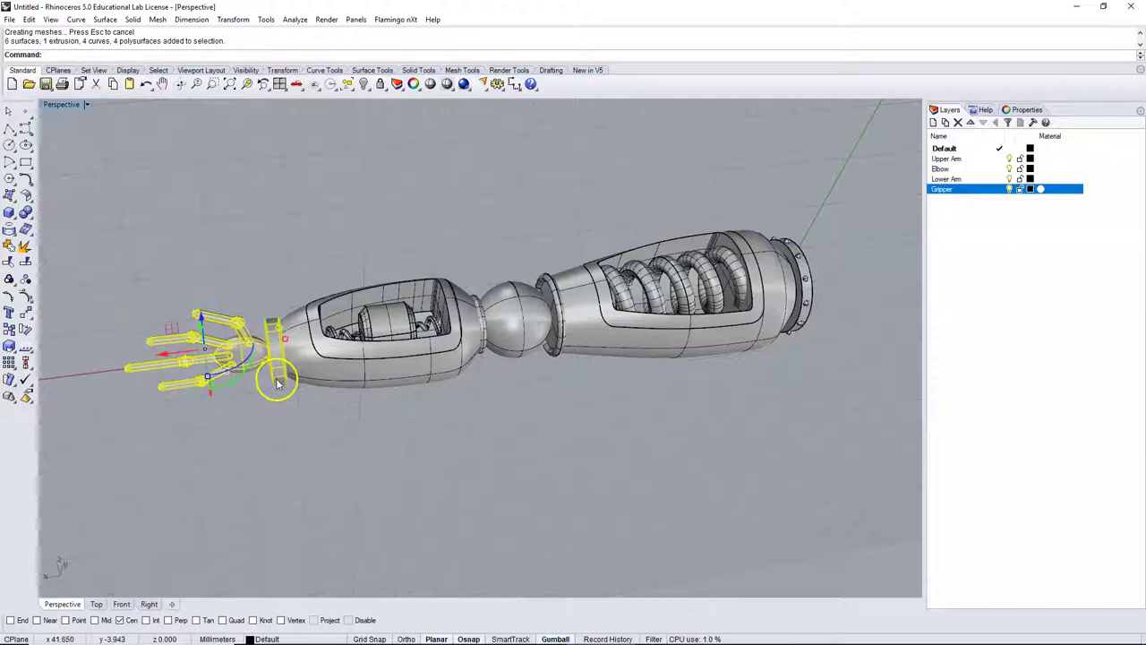
{"action": "key", "text": "Escape"}
{"action": "left_click_drag", "start_coordinate": [93, 264], "coordinate": [273, 458]}
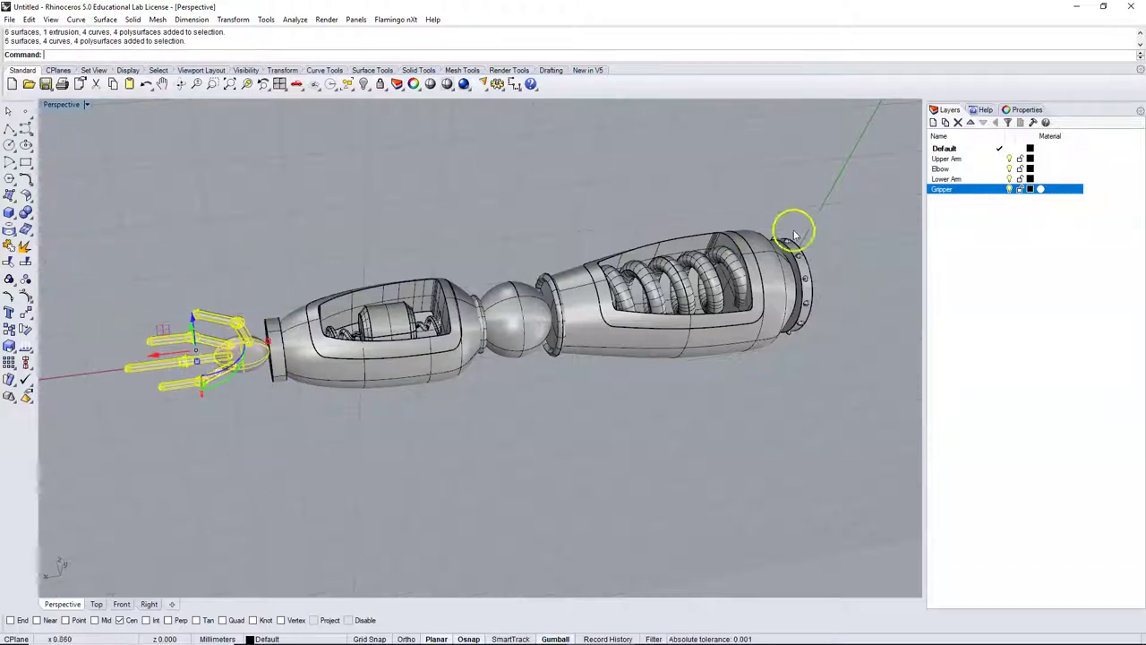
{"action": "right_click", "coordinate": [939, 193]}
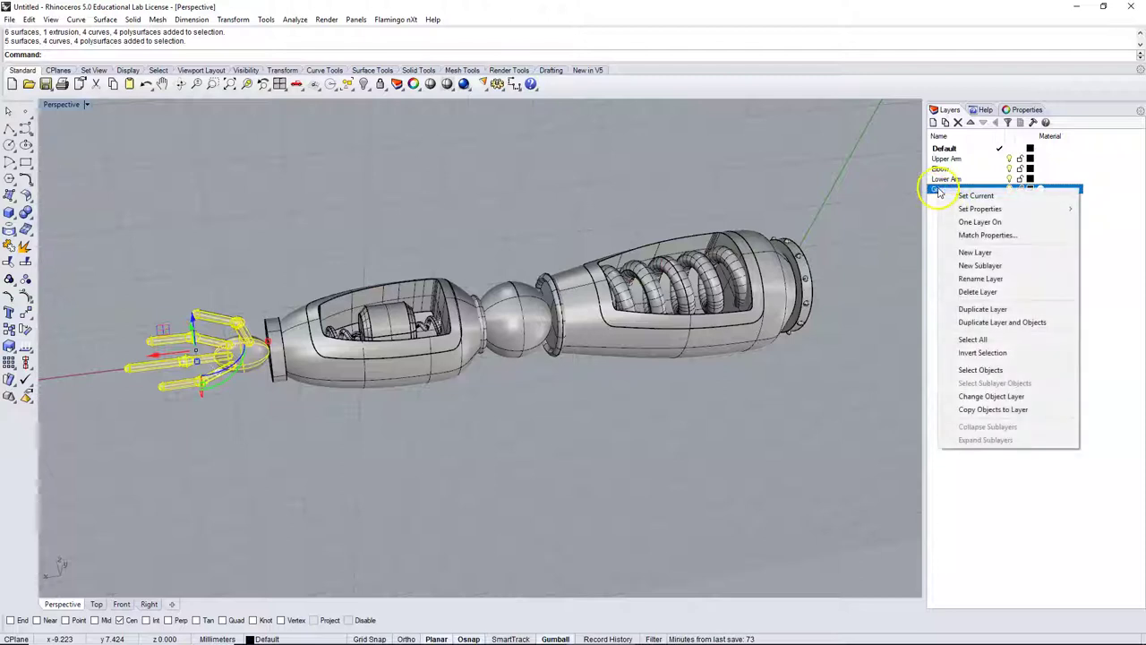
{"action": "left_click", "coordinate": [1005, 397]}
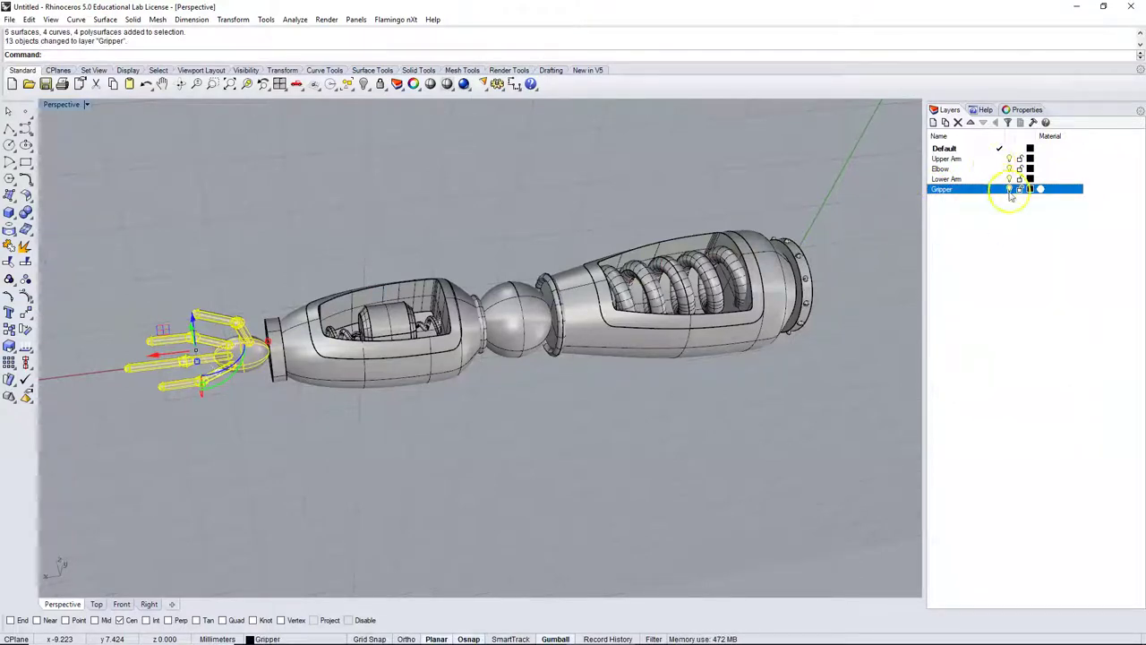
{"action": "left_click", "coordinate": [1010, 190]}
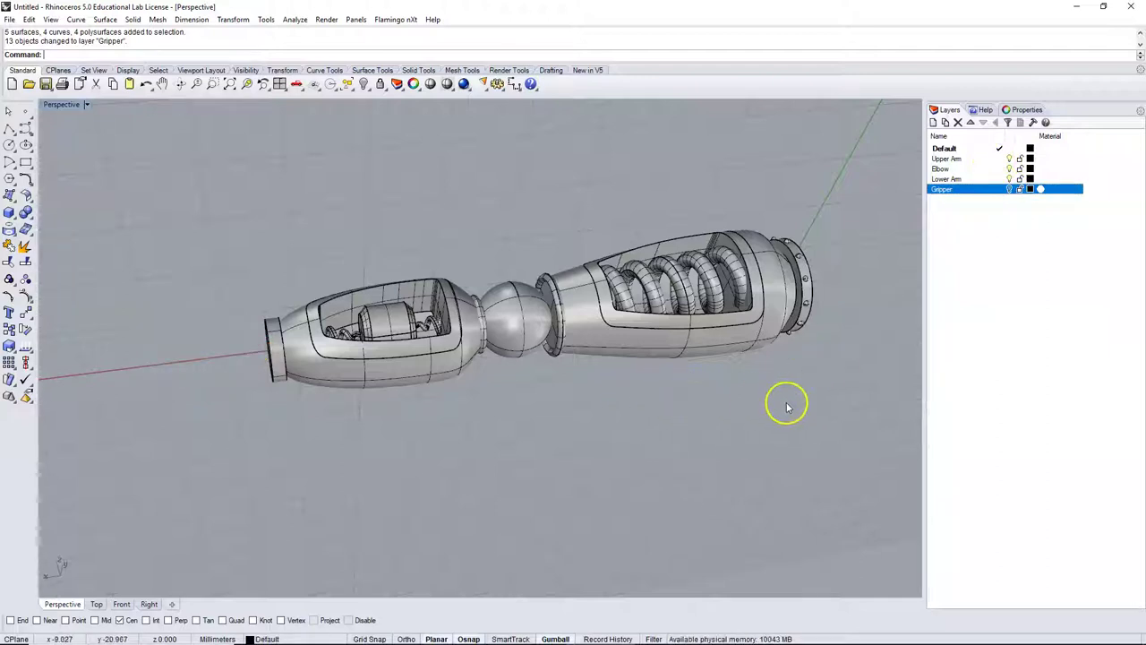
- Move the elbow sphere to the Elbow layer and hide that layer
{"action": "right_click_drag", "start_coordinate": [786, 402], "coordinate": [782, 440]}
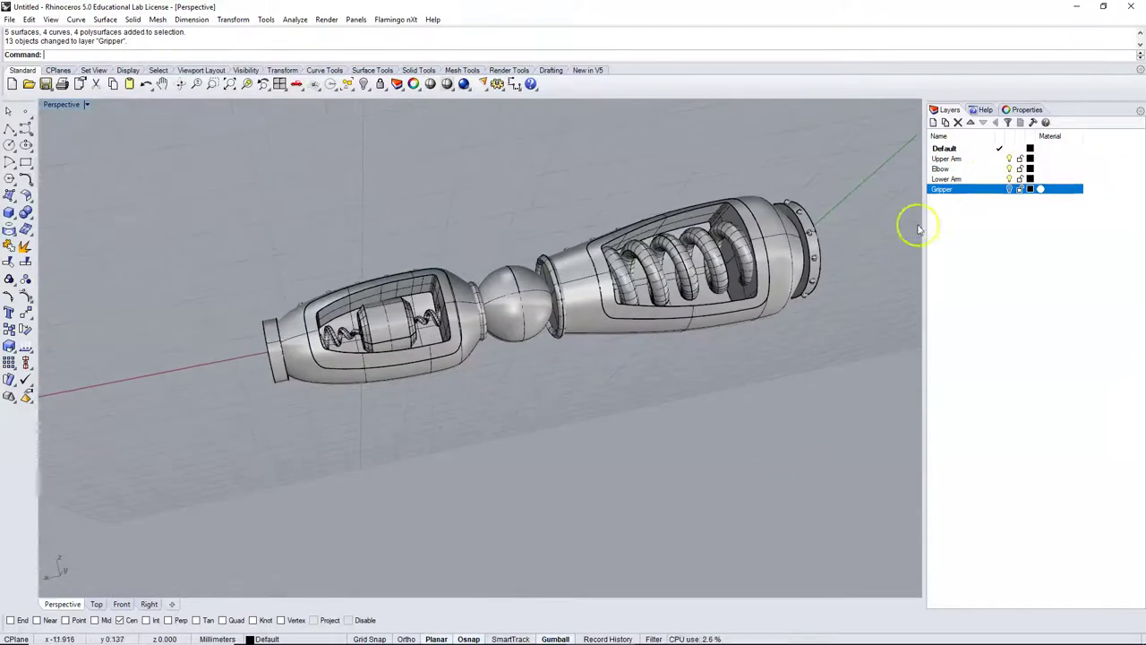
{"action": "left_click", "coordinate": [513, 291]}
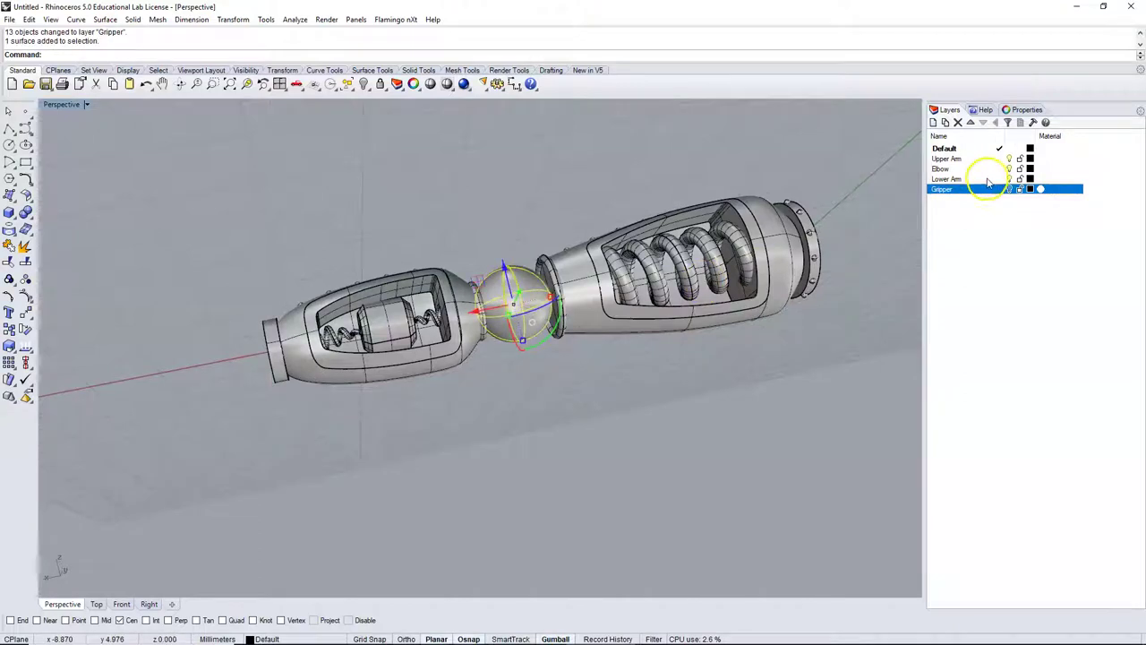
{"action": "right_click", "coordinate": [949, 169]}
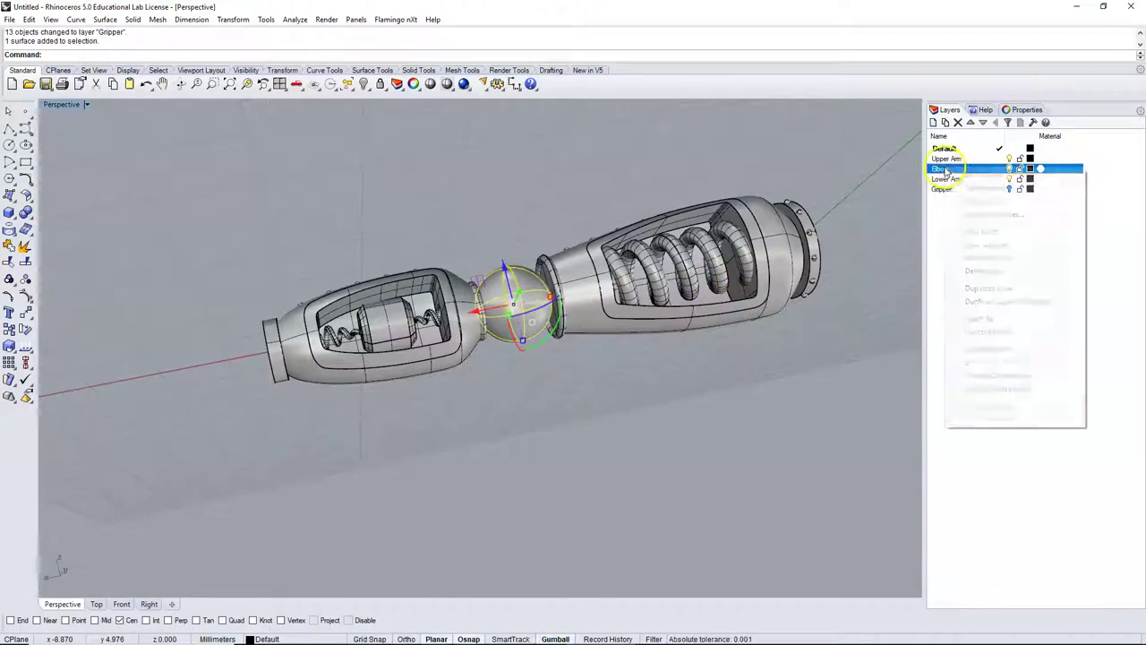
{"action": "left_click", "coordinate": [1012, 375]}
{"action": "left_click", "coordinate": [1010, 168]}
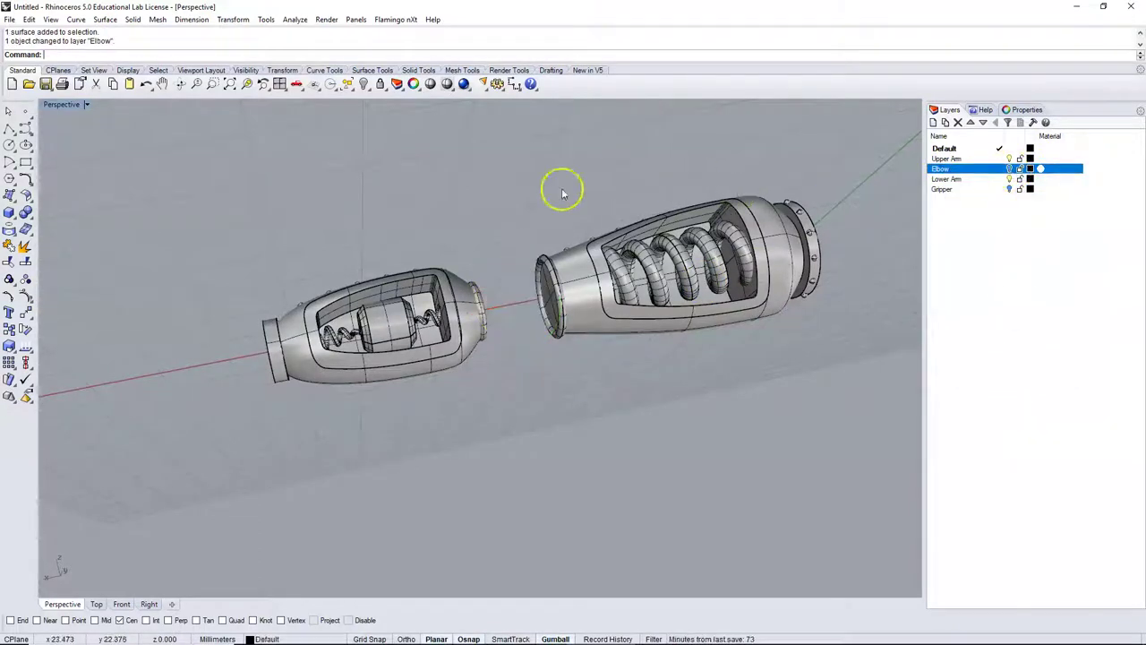
- Move the whole forearm, including its end rings and recess parts, to the Lower Arm layer and hide that layer
{"action": "left_click_drag", "start_coordinate": [148, 195], "coordinate": [427, 382]}
{"action": "left_click_drag", "start_coordinate": [515, 443], "coordinate": [516, 444]}
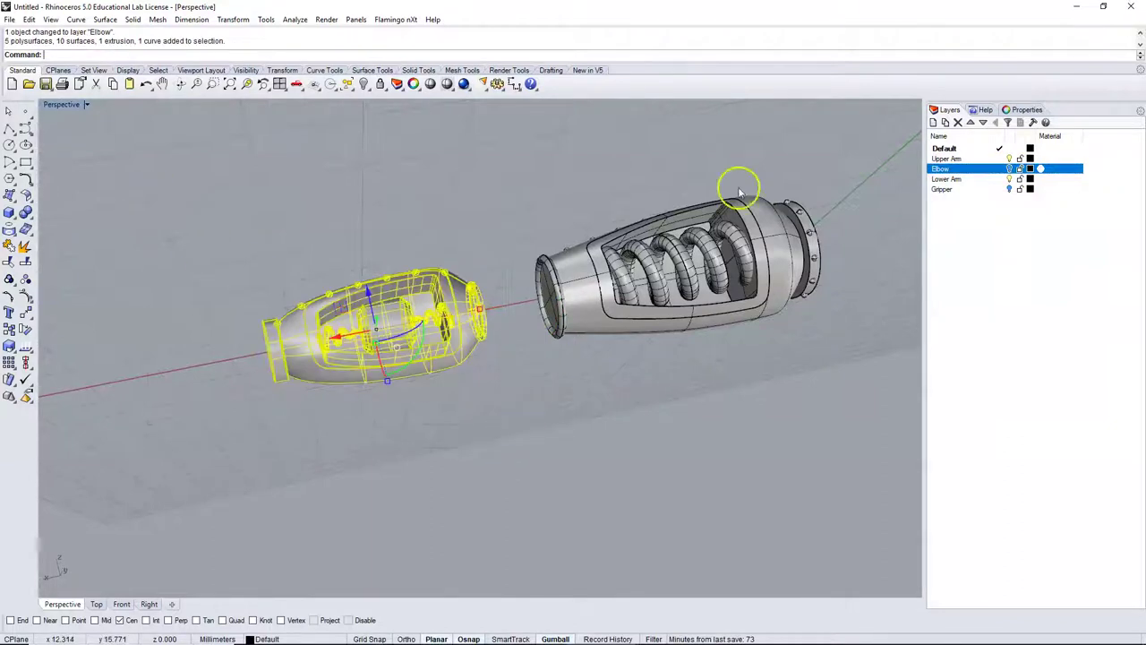
{"action": "right_click", "coordinate": [952, 184]}
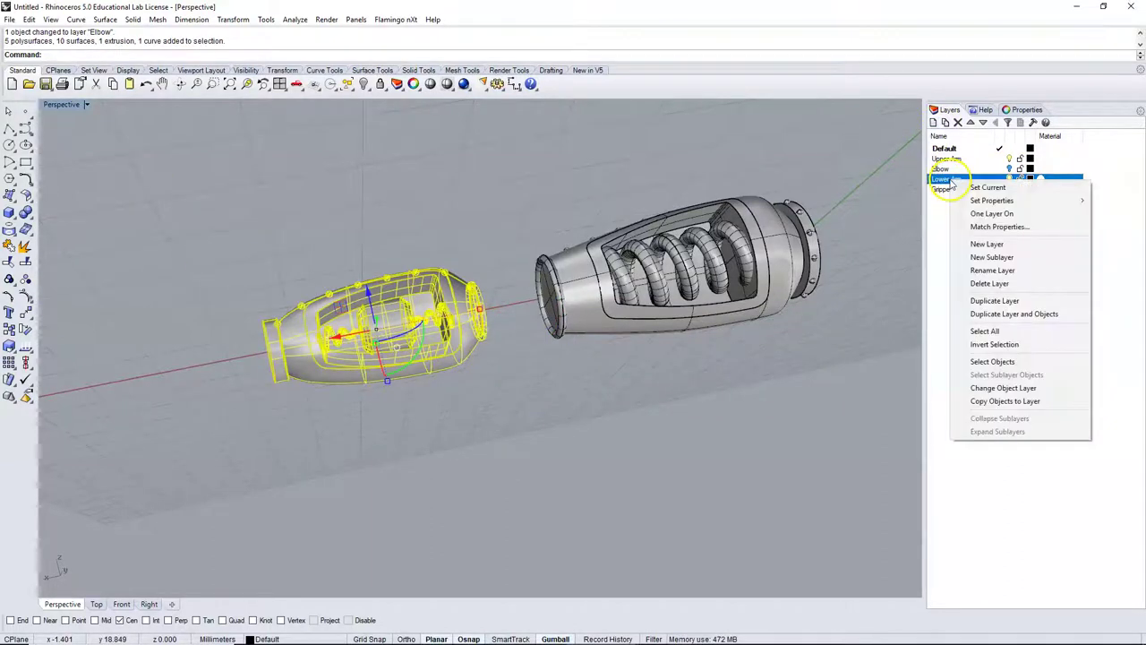
{"action": "left_click", "coordinate": [1012, 387]}
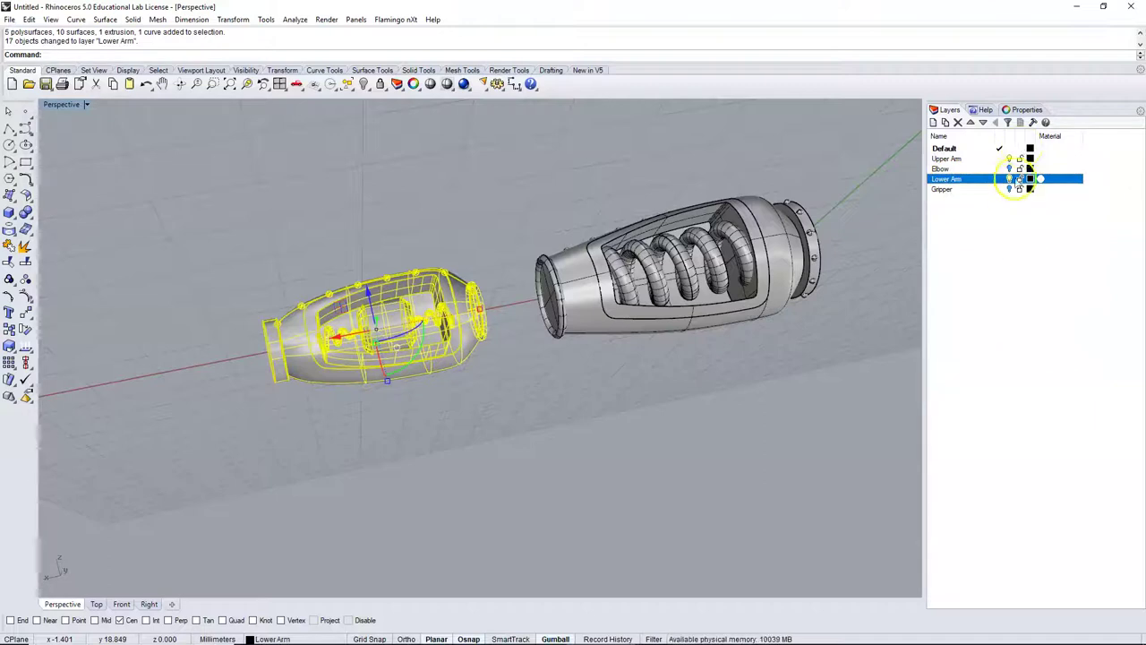
{"action": "left_click", "coordinate": [1010, 179]}
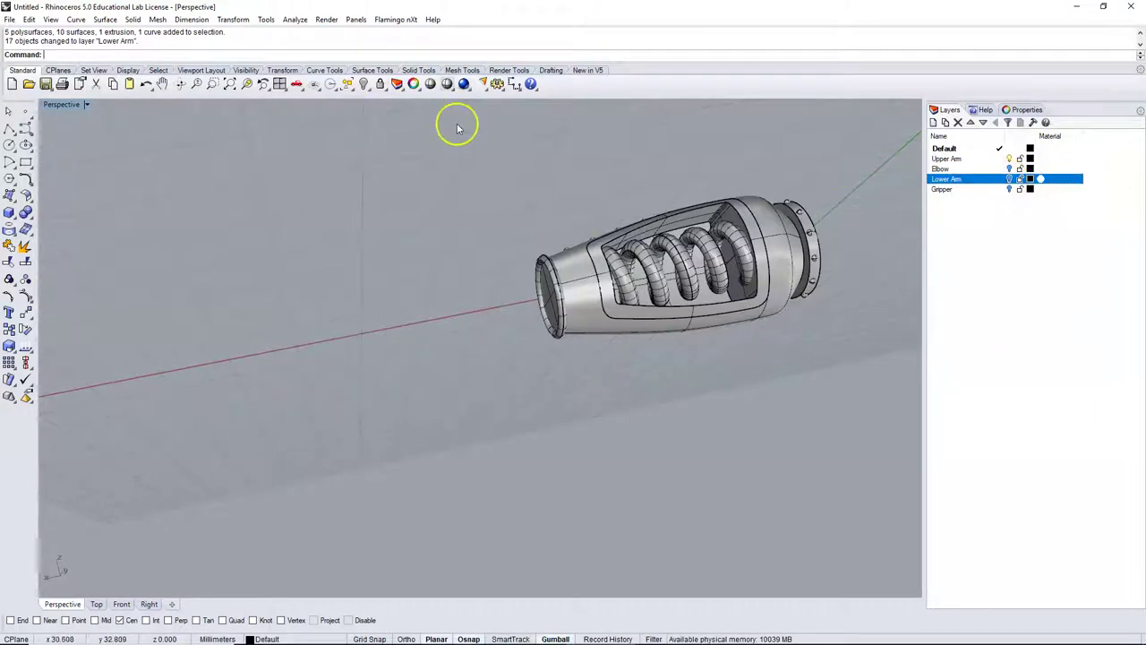
- Move all the remaining upper arm parts to the Upper Arm layer and hide that layer
{"action": "left_click_drag", "start_coordinate": [456, 128], "coordinate": [850, 385]}
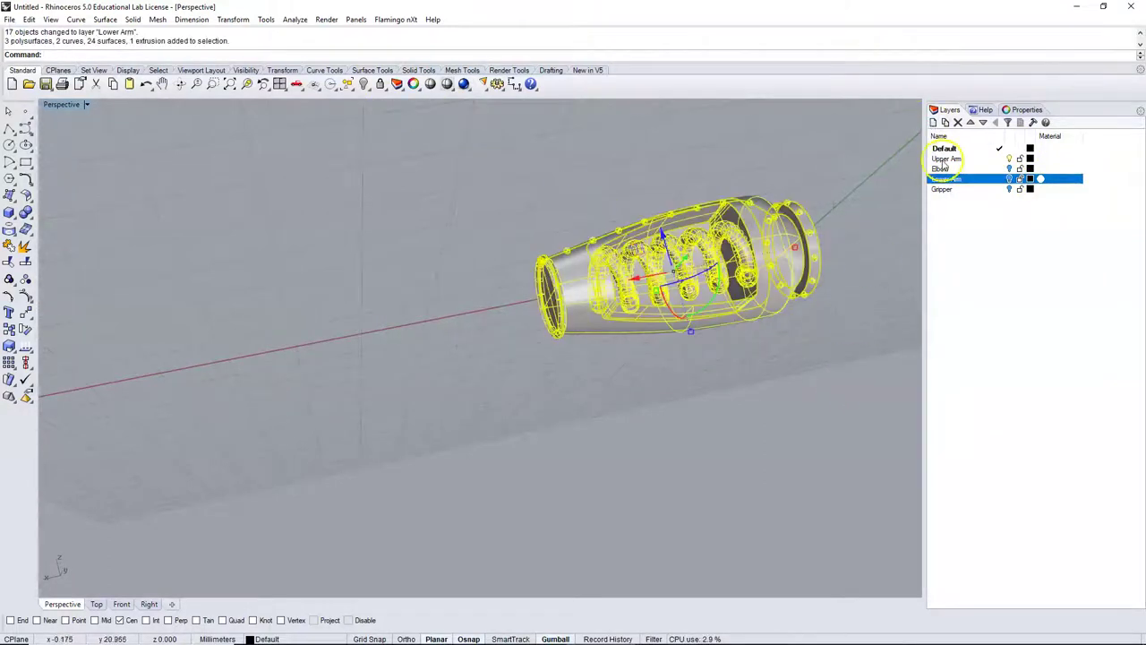
{"action": "left_click", "coordinate": [972, 161]}
{"action": "right_click", "coordinate": [960, 162]}
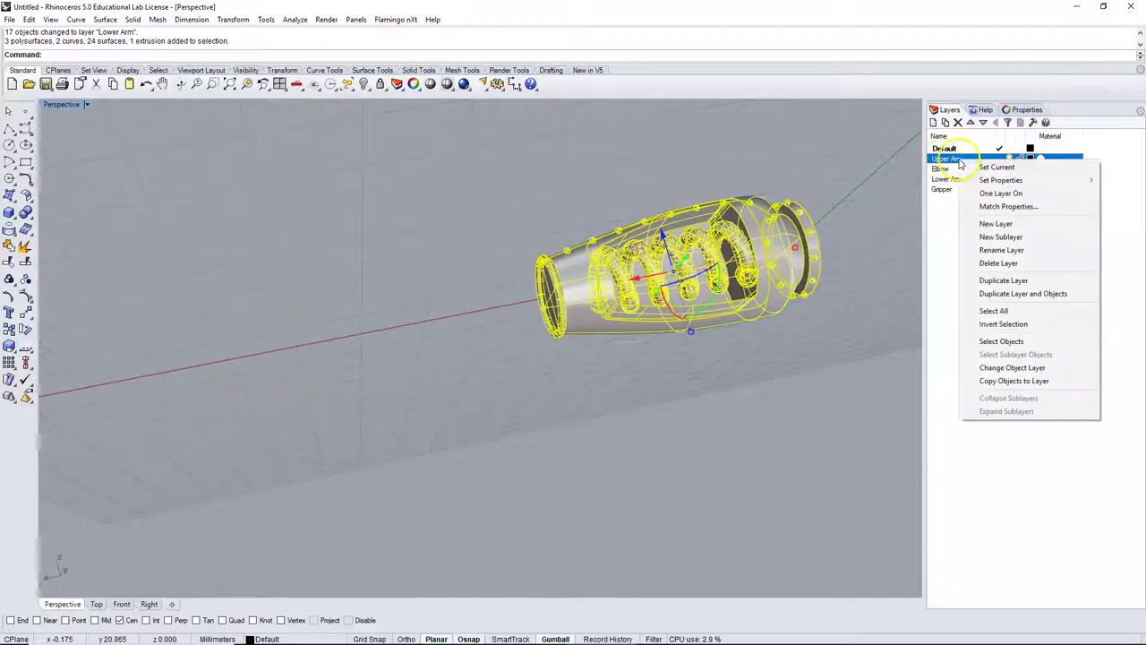
{"action": "left_click", "coordinate": [1011, 366]}
{"action": "left_click", "coordinate": [1009, 158]}
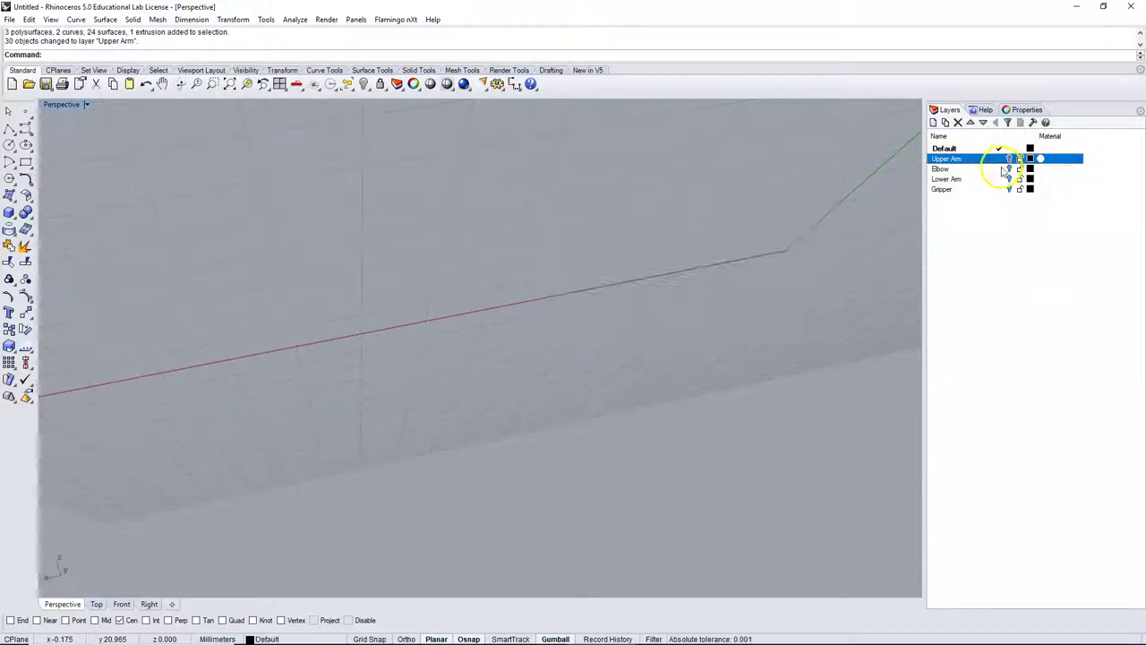
- Show the Upper Arm, Elbow, Lower Arm and Gripper layers again
{"action": "left_click", "coordinate": [1009, 159]}
{"action": "left_click", "coordinate": [1010, 169]}
{"action": "left_click", "coordinate": [1009, 179]}
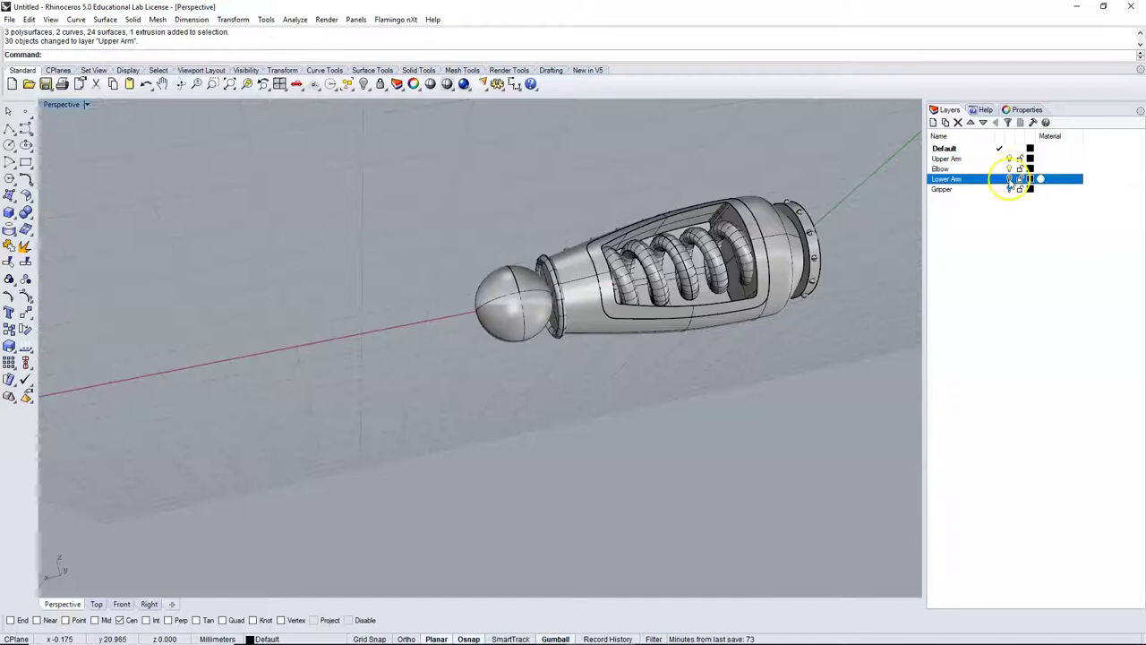
{"action": "left_click", "coordinate": [1009, 189]}
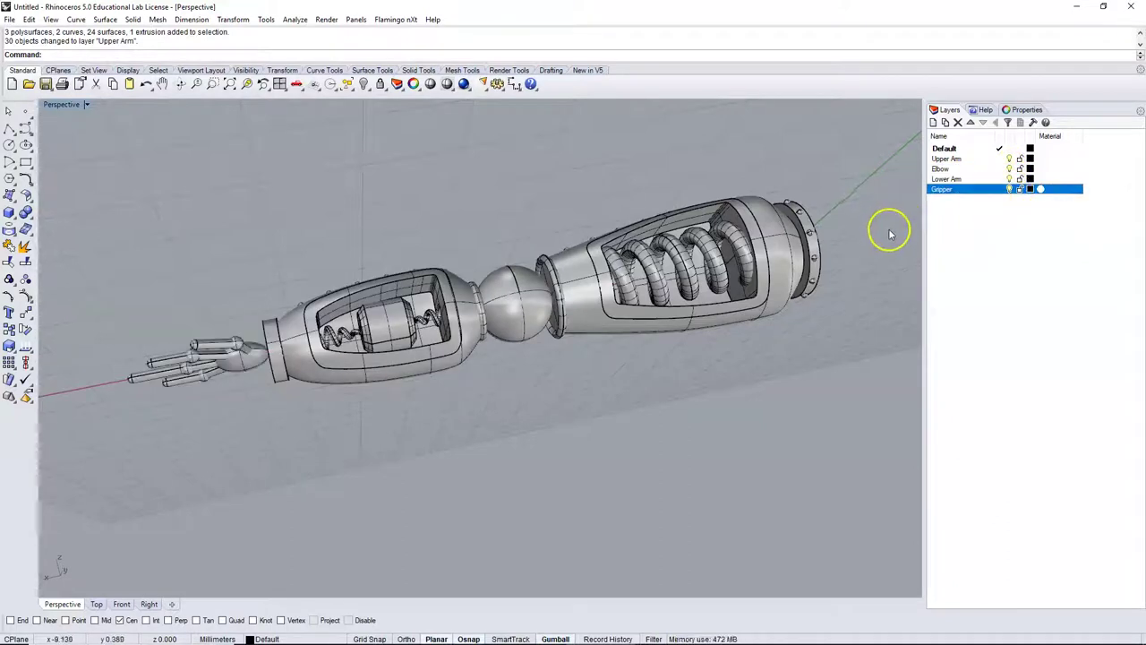